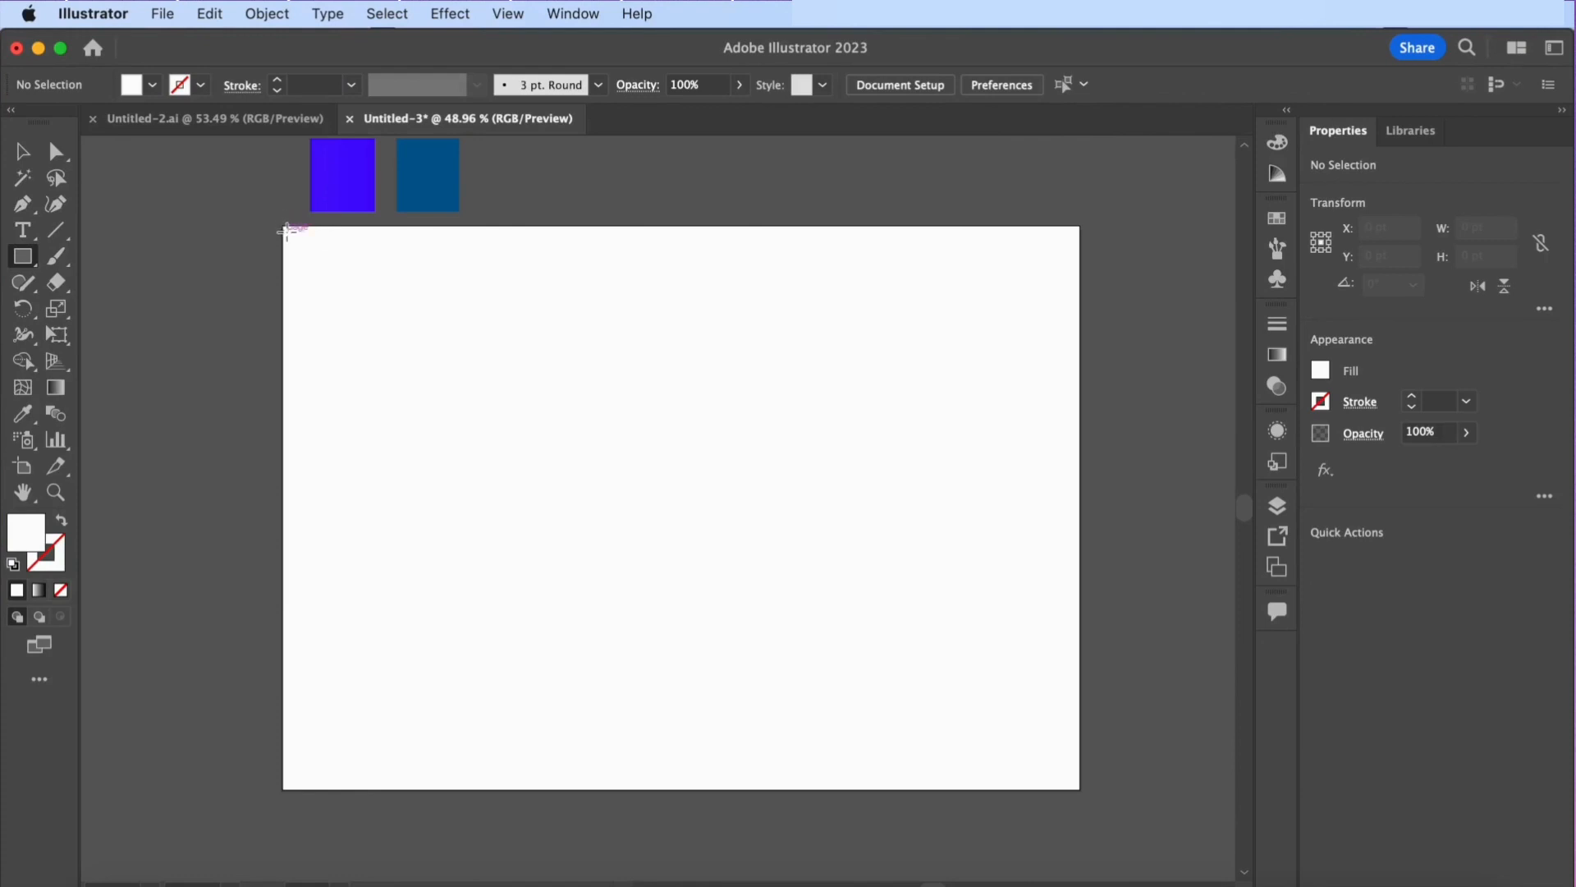
Draw a rectangle covering the whole artboard and fill it with the color sampled from the violet-blue swatch above it
{"action": "left_click_drag", "start_coordinate": [284, 228], "coordinate": [1080, 790]}
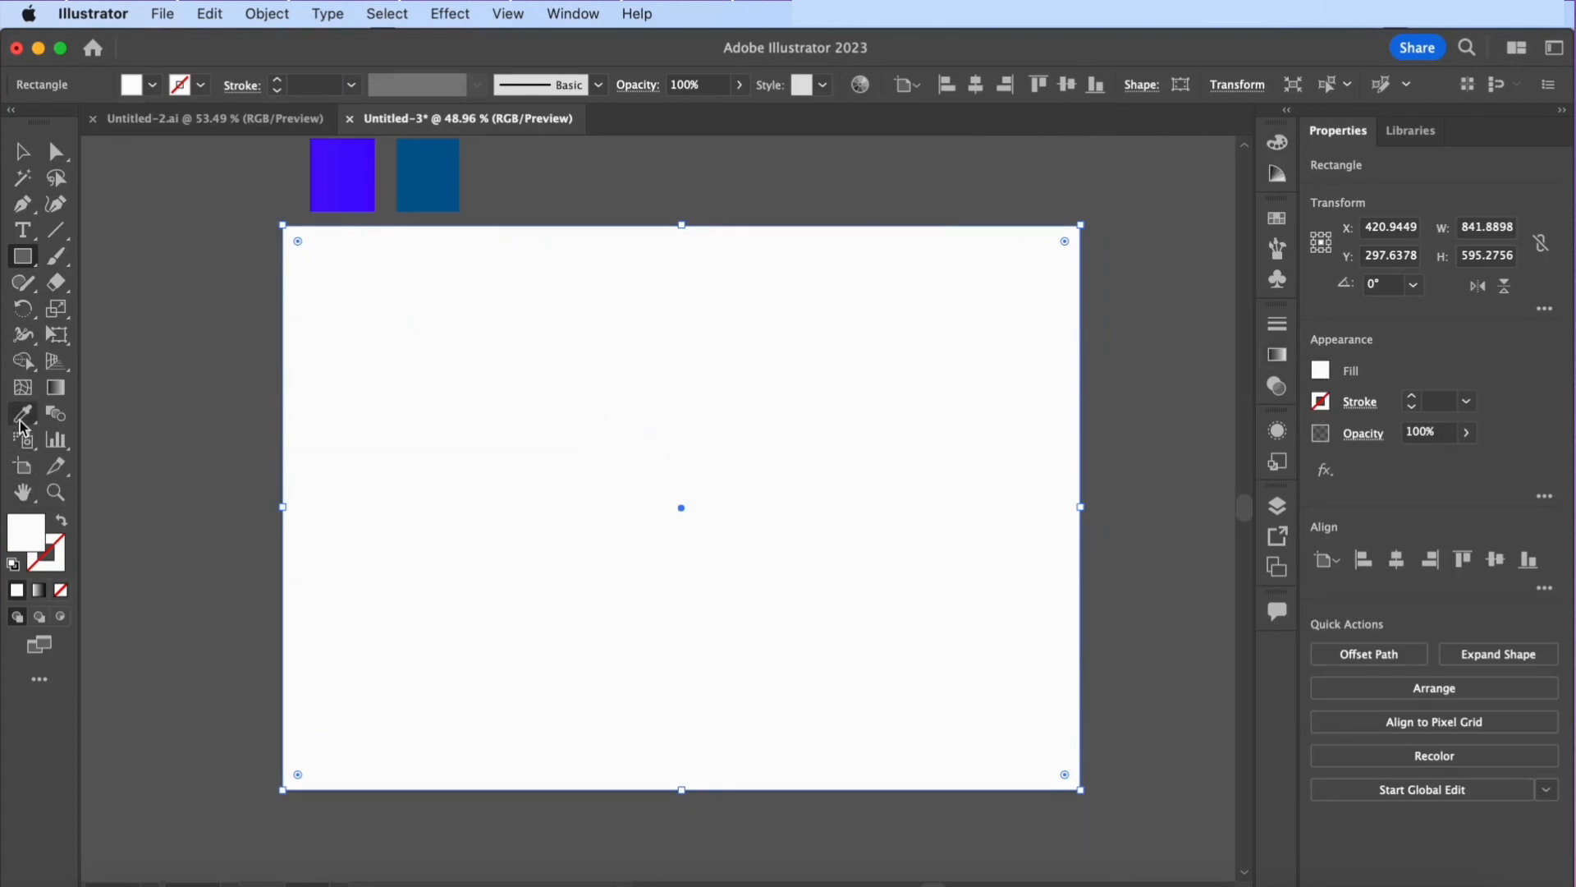
{"action": "left_click", "coordinate": [23, 413]}
{"action": "left_click", "coordinate": [343, 175]}
{"action": "left_click", "coordinate": [23, 151]}
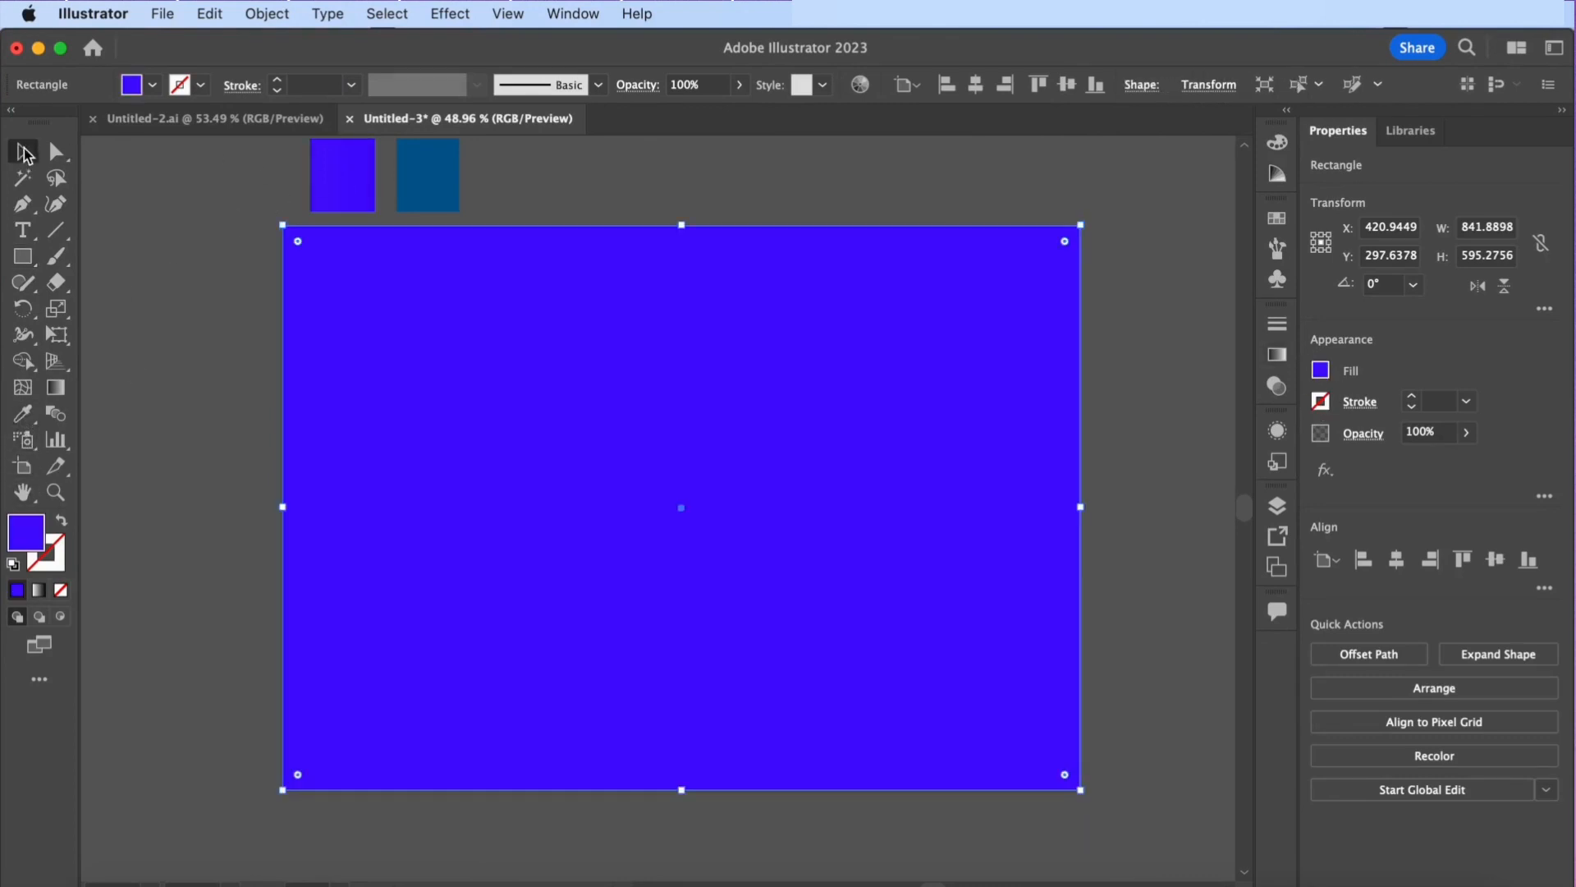
{"action": "left_click", "coordinate": [149, 407]}
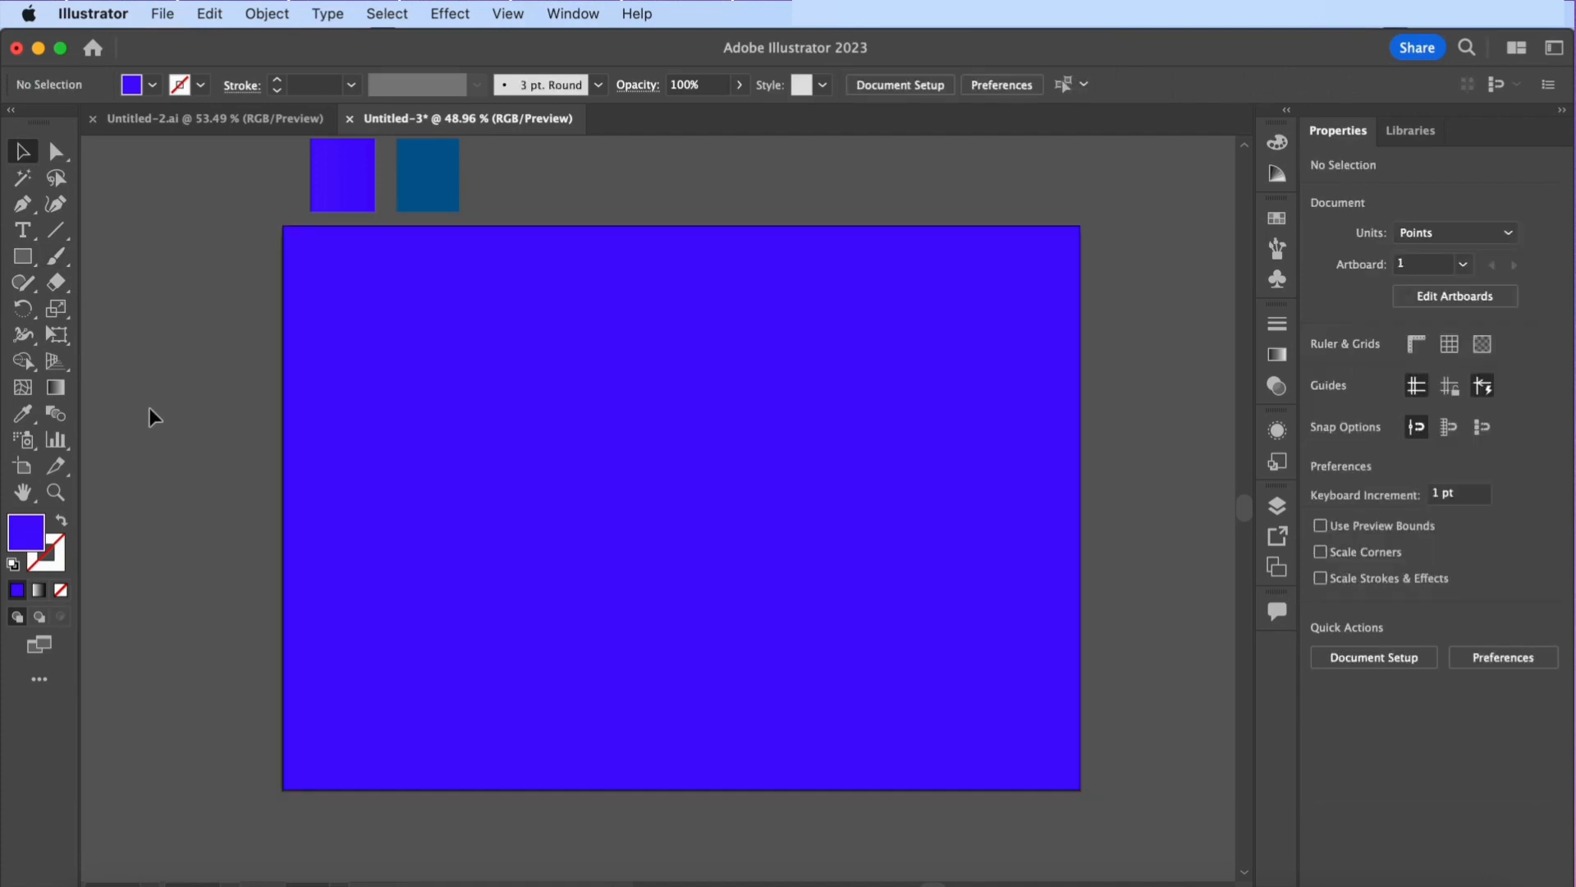
Lock Layer 1 with the blue background and add a new layer above it
{"action": "left_click", "coordinate": [399, 344]}
{"action": "left_click", "coordinate": [1210, 412]}
{"action": "key", "text": "super+z"}
{"action": "left_click", "coordinate": [1277, 506]}
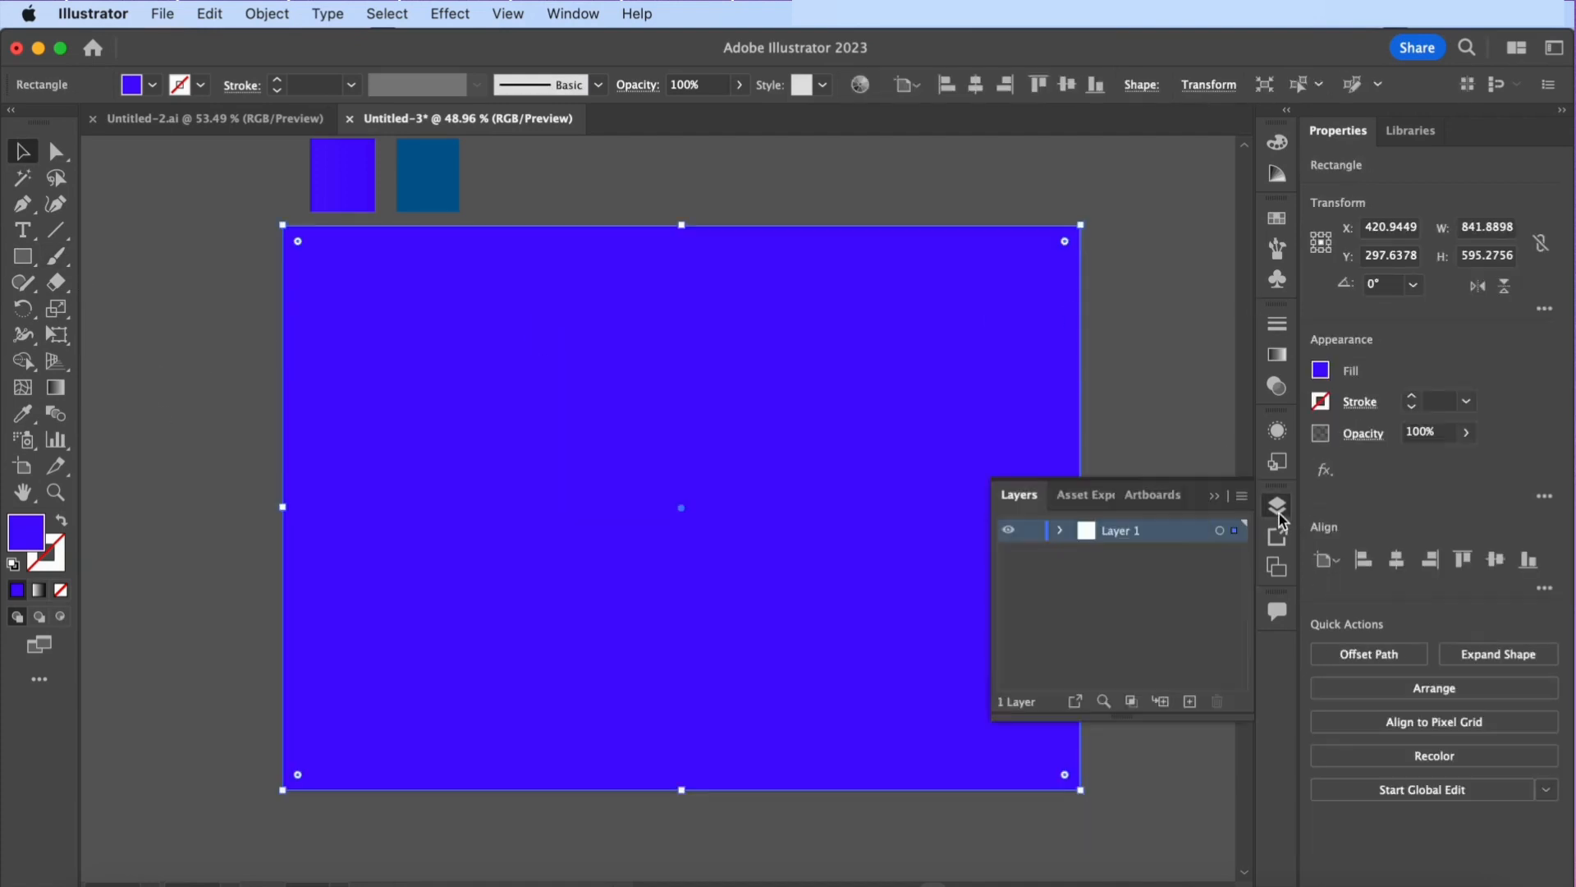
{"action": "left_click", "coordinate": [1032, 532]}
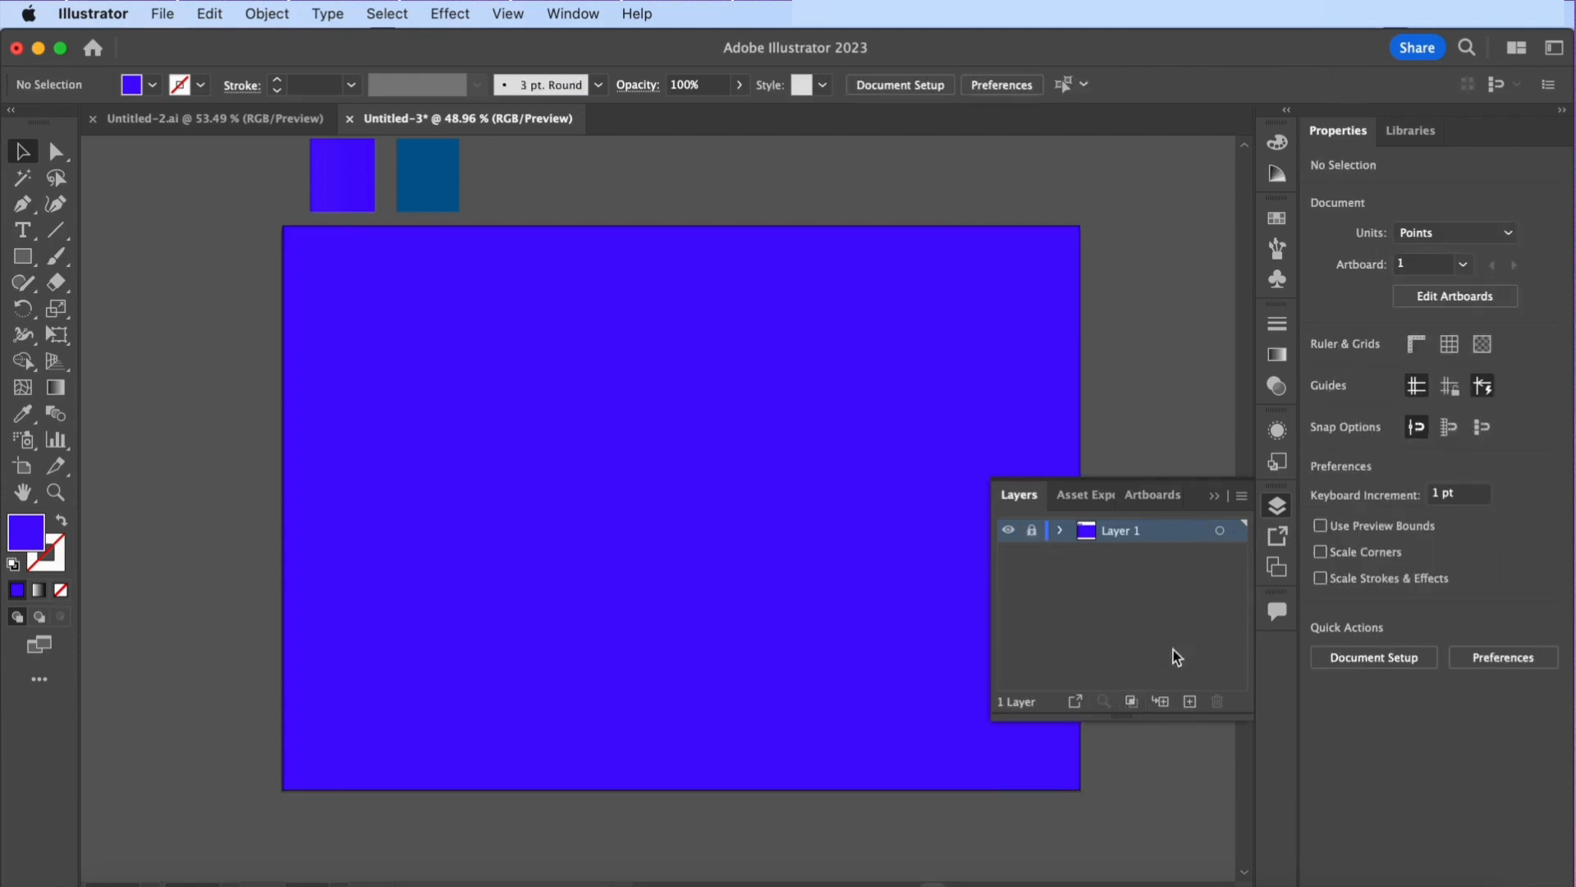
{"action": "left_click", "coordinate": [1189, 702]}
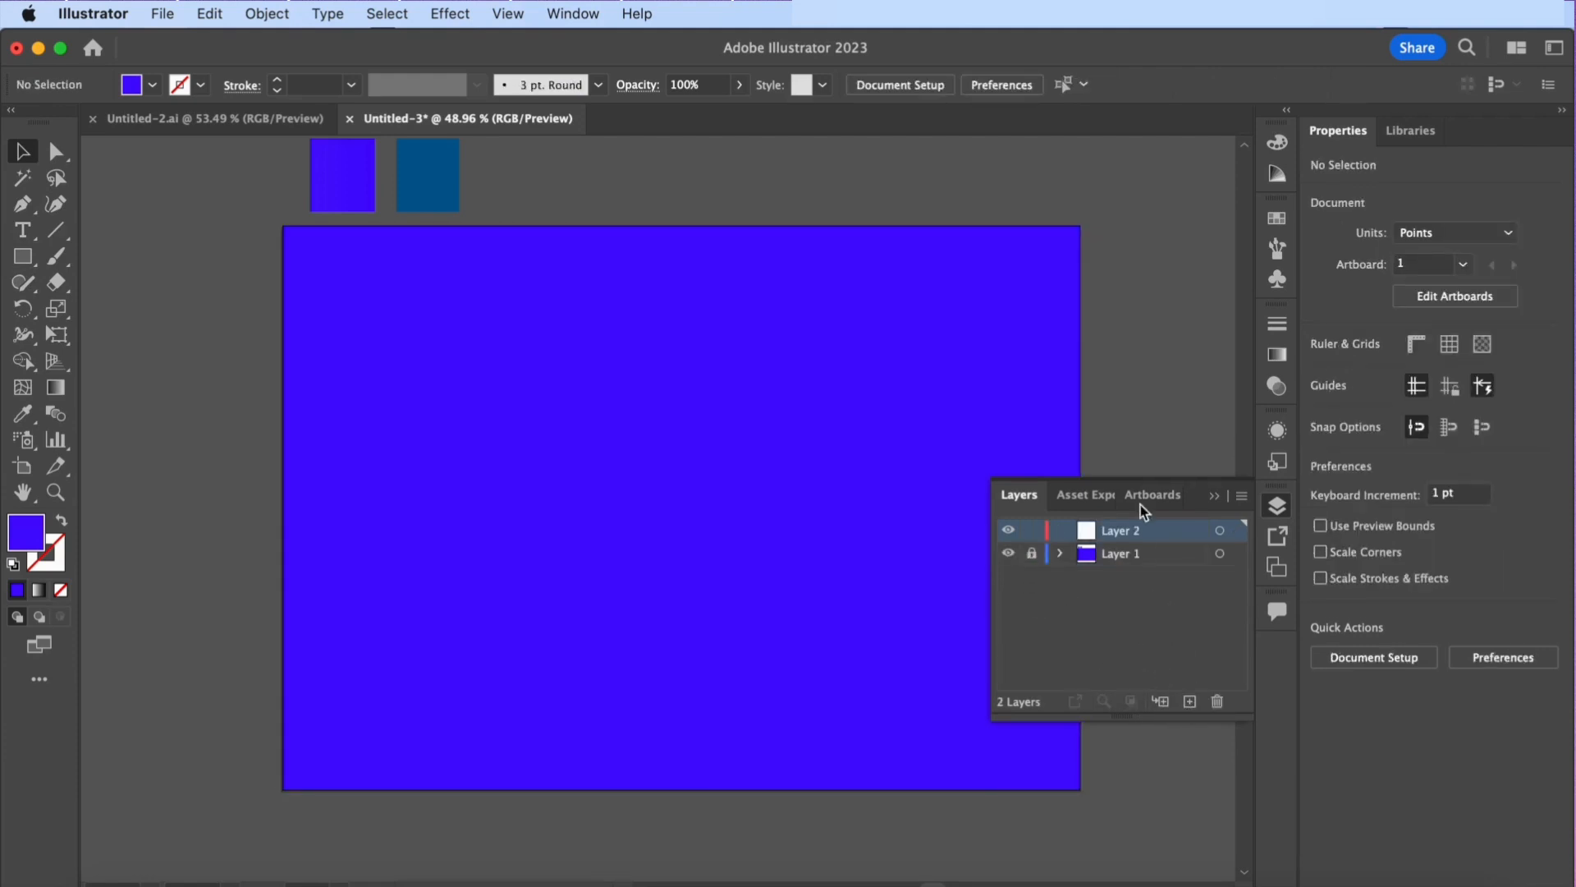
{"action": "left_click", "coordinate": [1214, 497]}
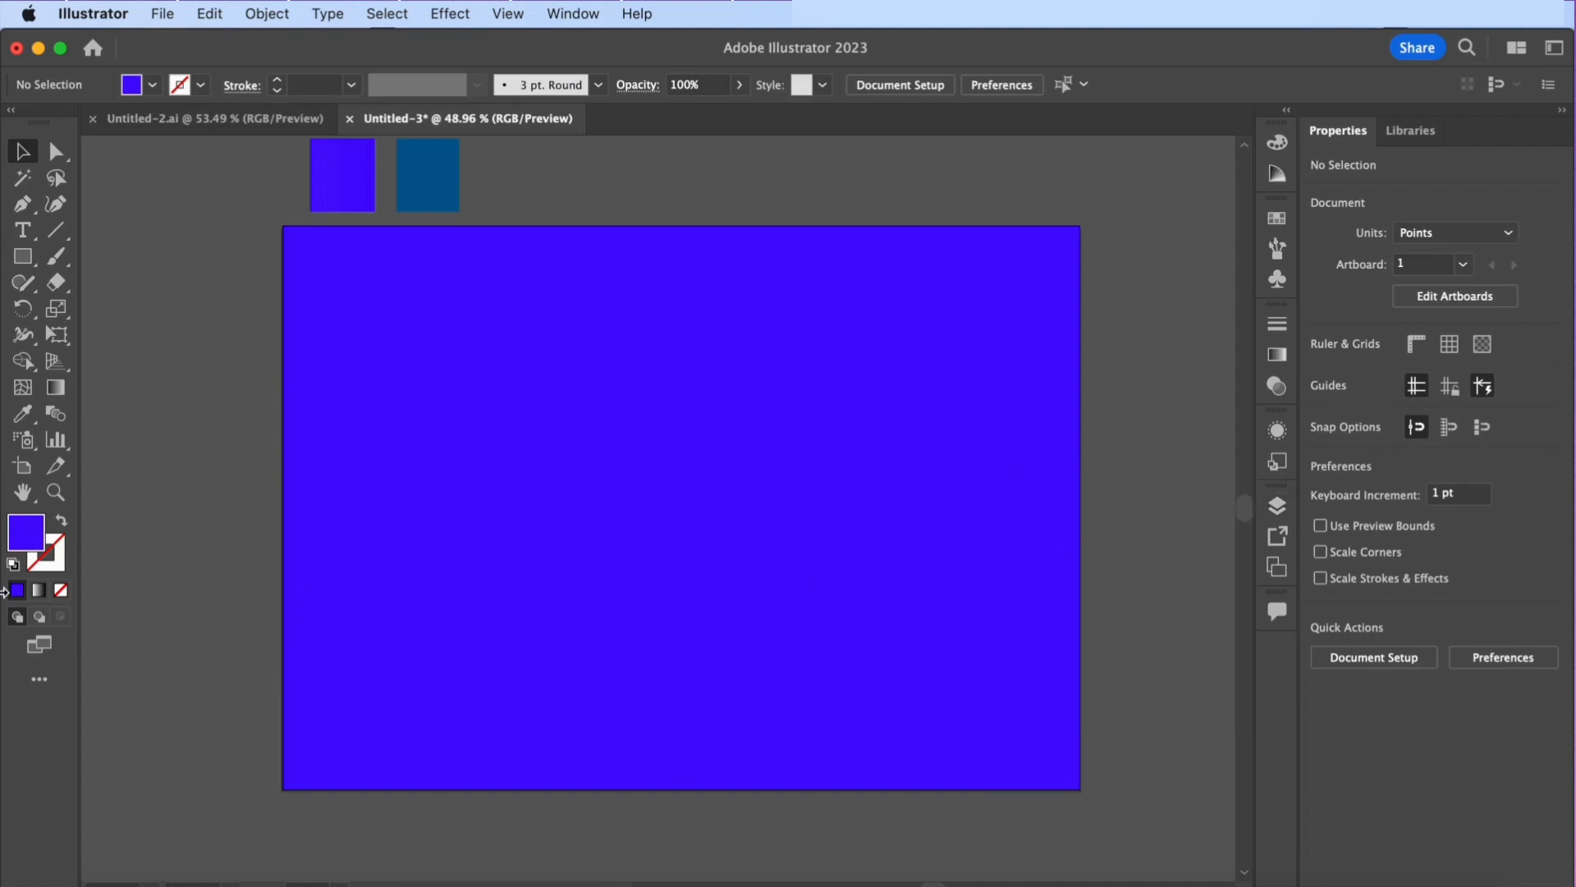
Draw a circle about 181 pt across near the artboard's lower-left corner and fill it with a mid-gray swatch
{"action": "left_click_drag", "start_coordinate": [22, 256], "coordinate": [77, 307]}
{"action": "left_click_drag", "start_coordinate": [345, 622], "coordinate": [518, 790]}
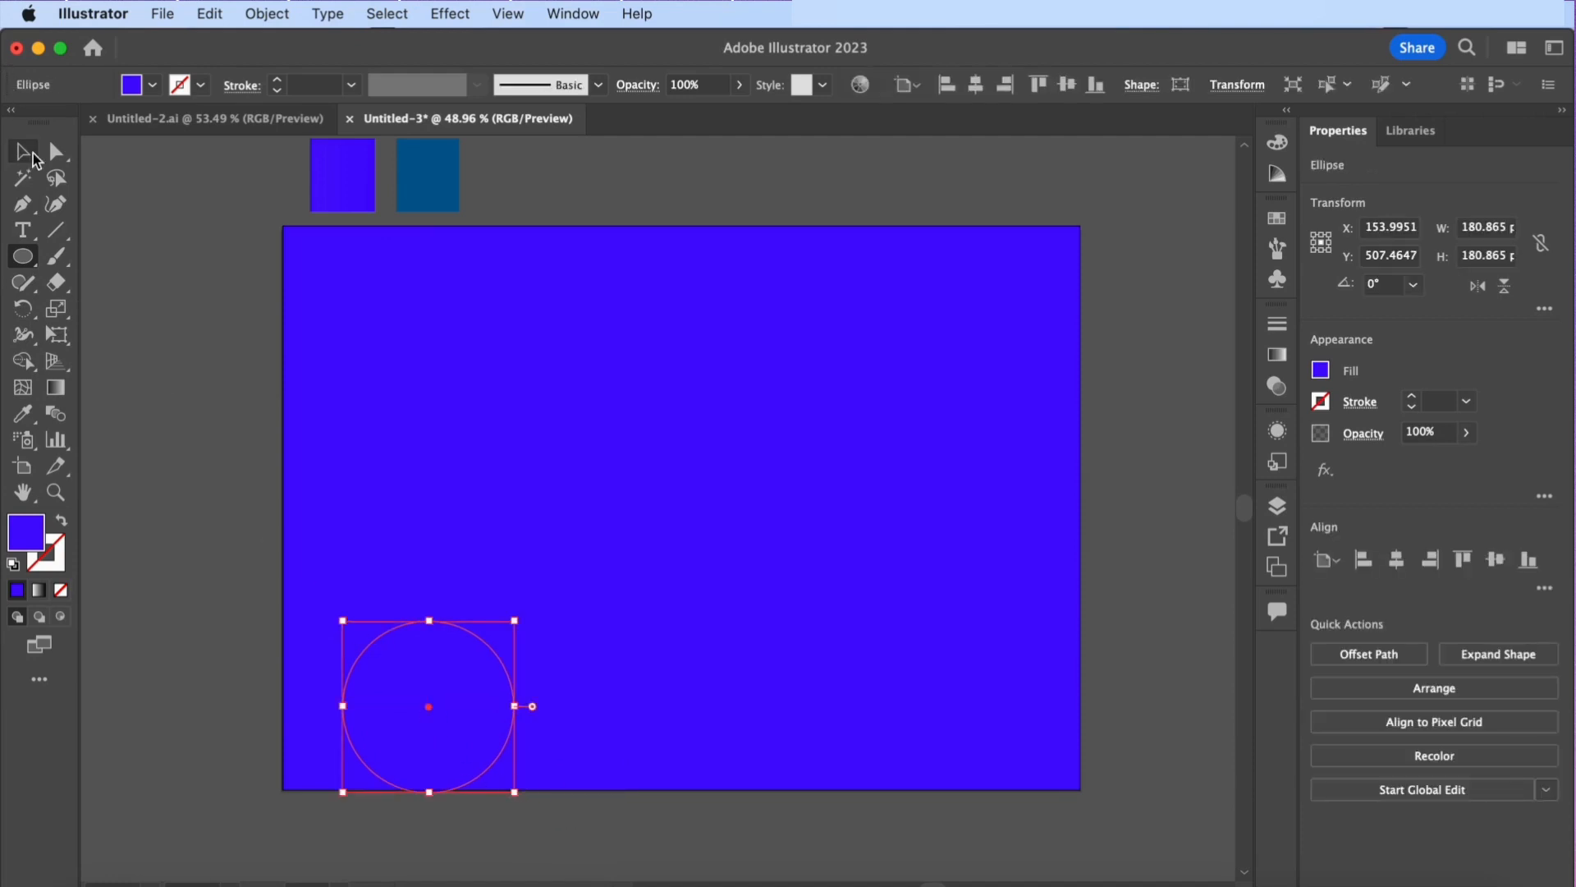
{"action": "left_click", "coordinate": [24, 152]}
{"action": "left_click_drag", "start_coordinate": [426, 721], "coordinate": [379, 661]}
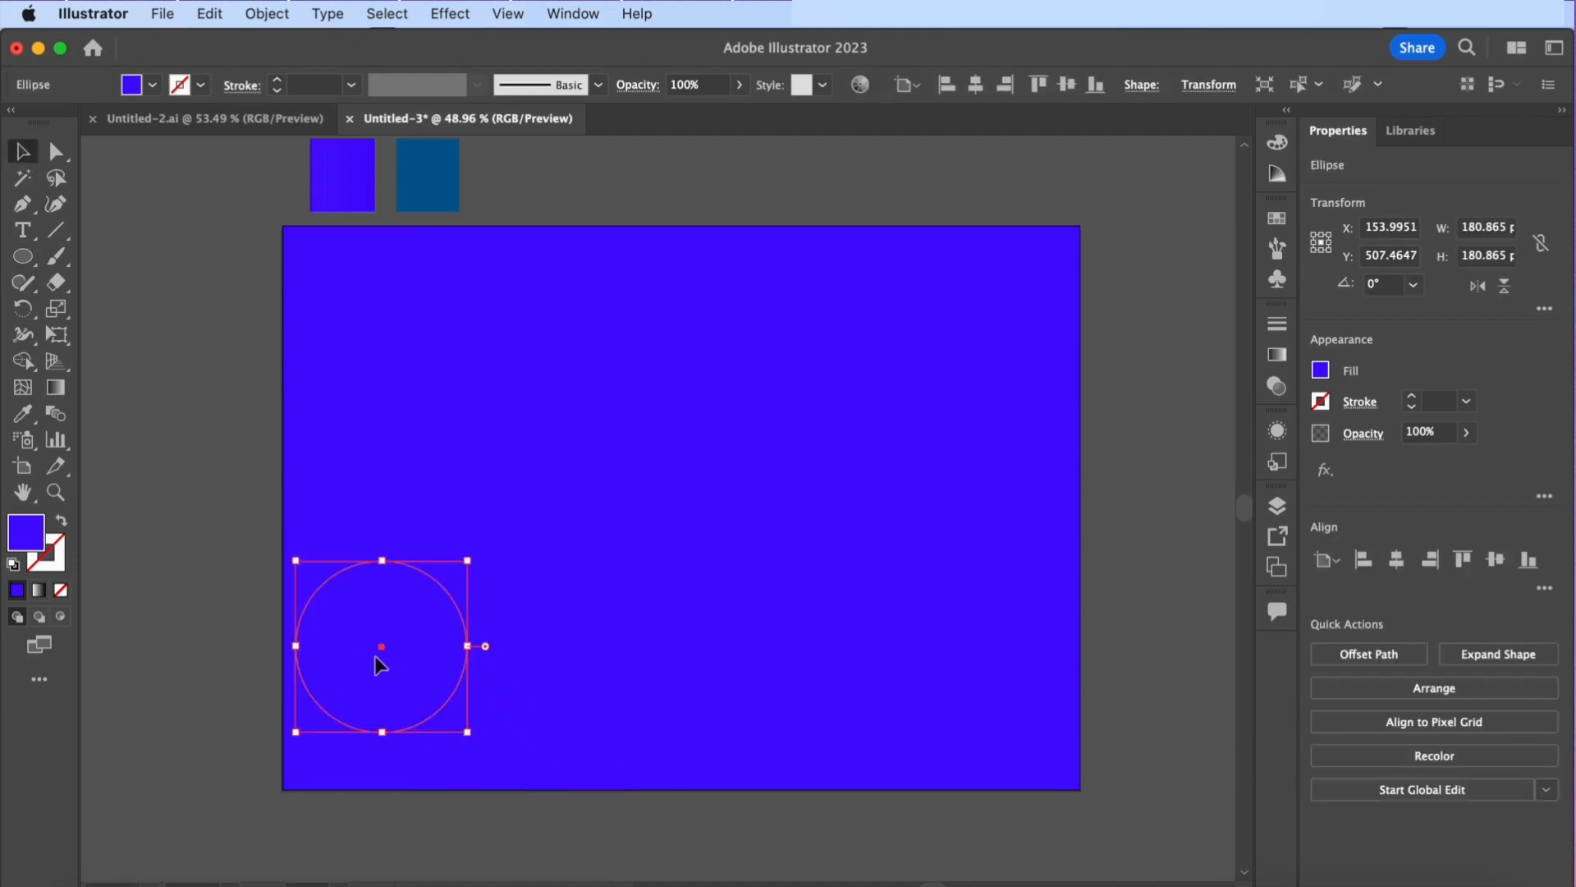
{"action": "left_click", "coordinate": [1321, 371]}
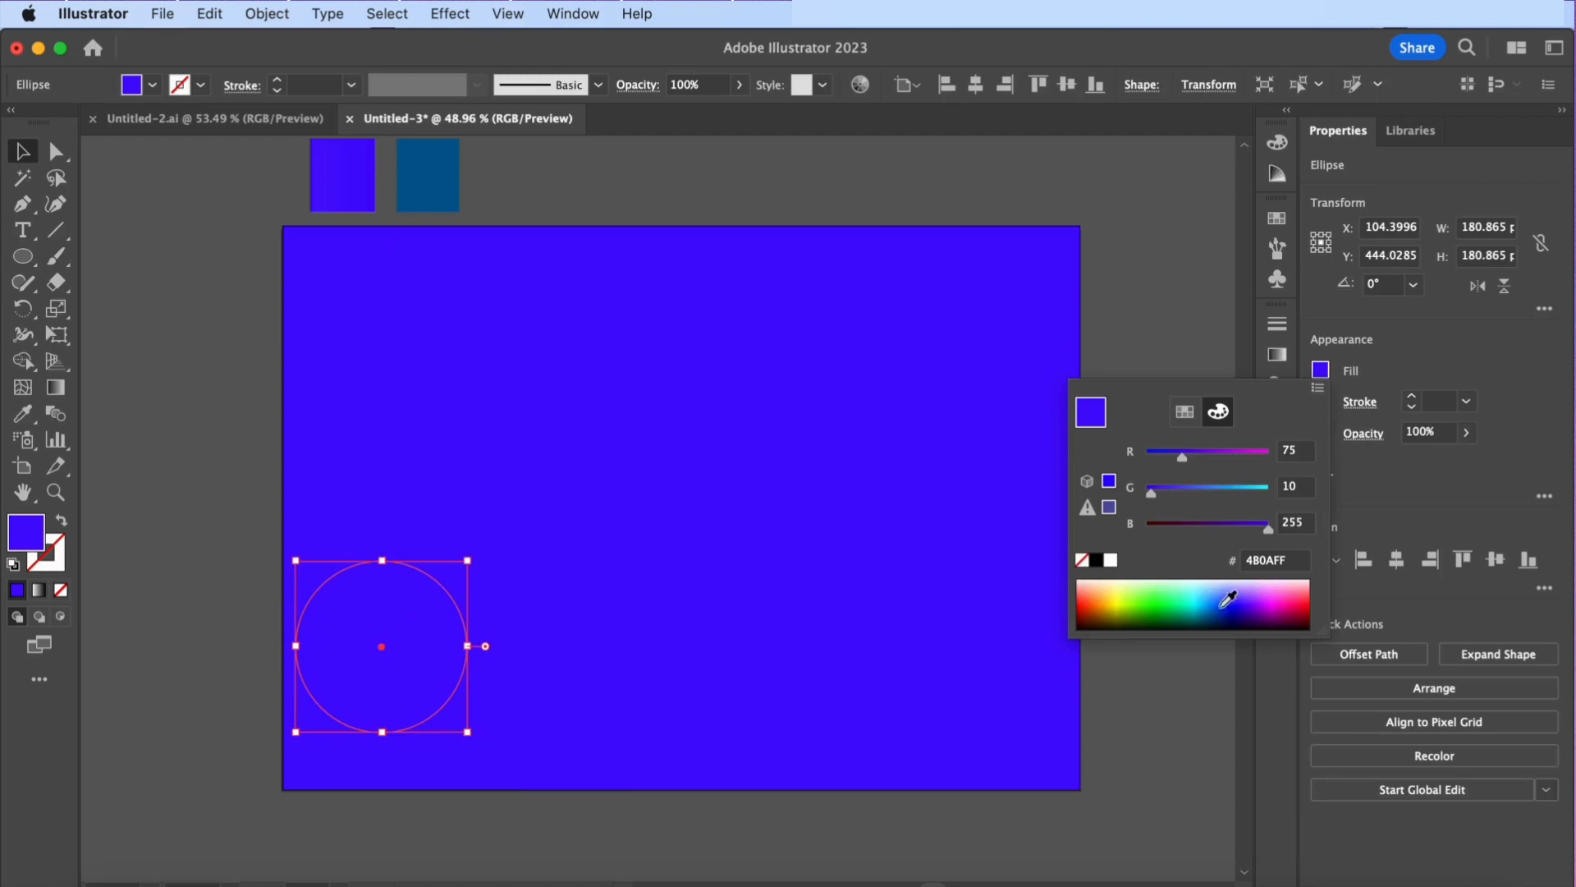
{"action": "left_click", "coordinate": [1184, 411]}
{"action": "left_click", "coordinate": [1206, 529]}
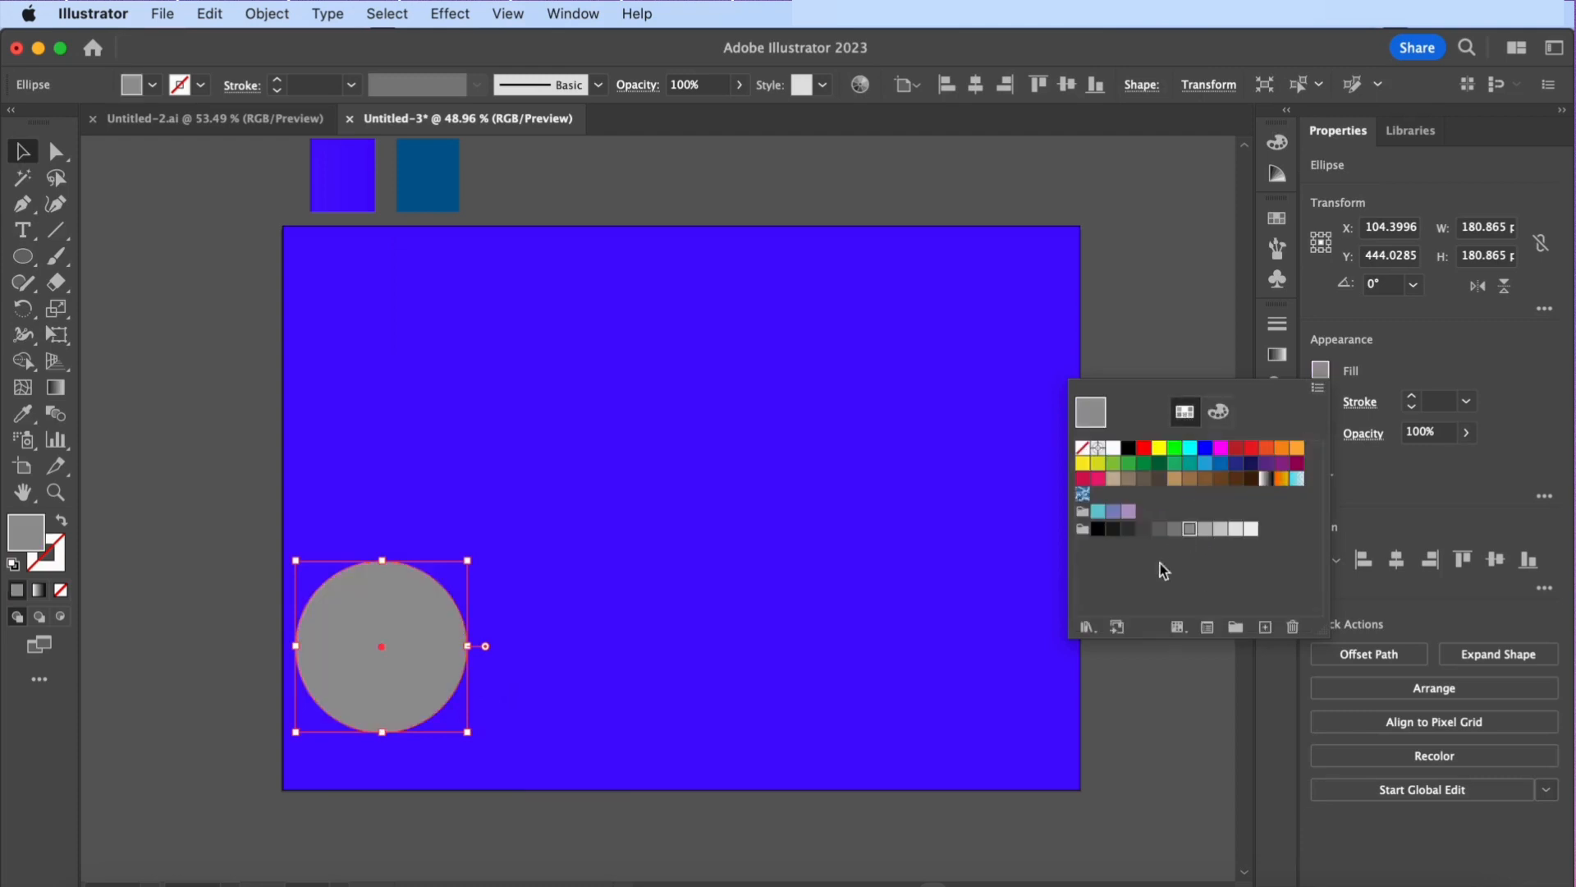
Duplicate the gray circle into overlapping large and small circles that shape the cloud's upper outline and tapering right end
{"action": "left_click_drag", "start_coordinate": [358, 665], "coordinate": [552, 733]}
{"action": "left_click_drag", "start_coordinate": [627, 632], "coordinate": [303, 580]}
{"action": "scroll", "coordinate": [261, 609], "scroll_direction": "left", "scroll_amount": 4}
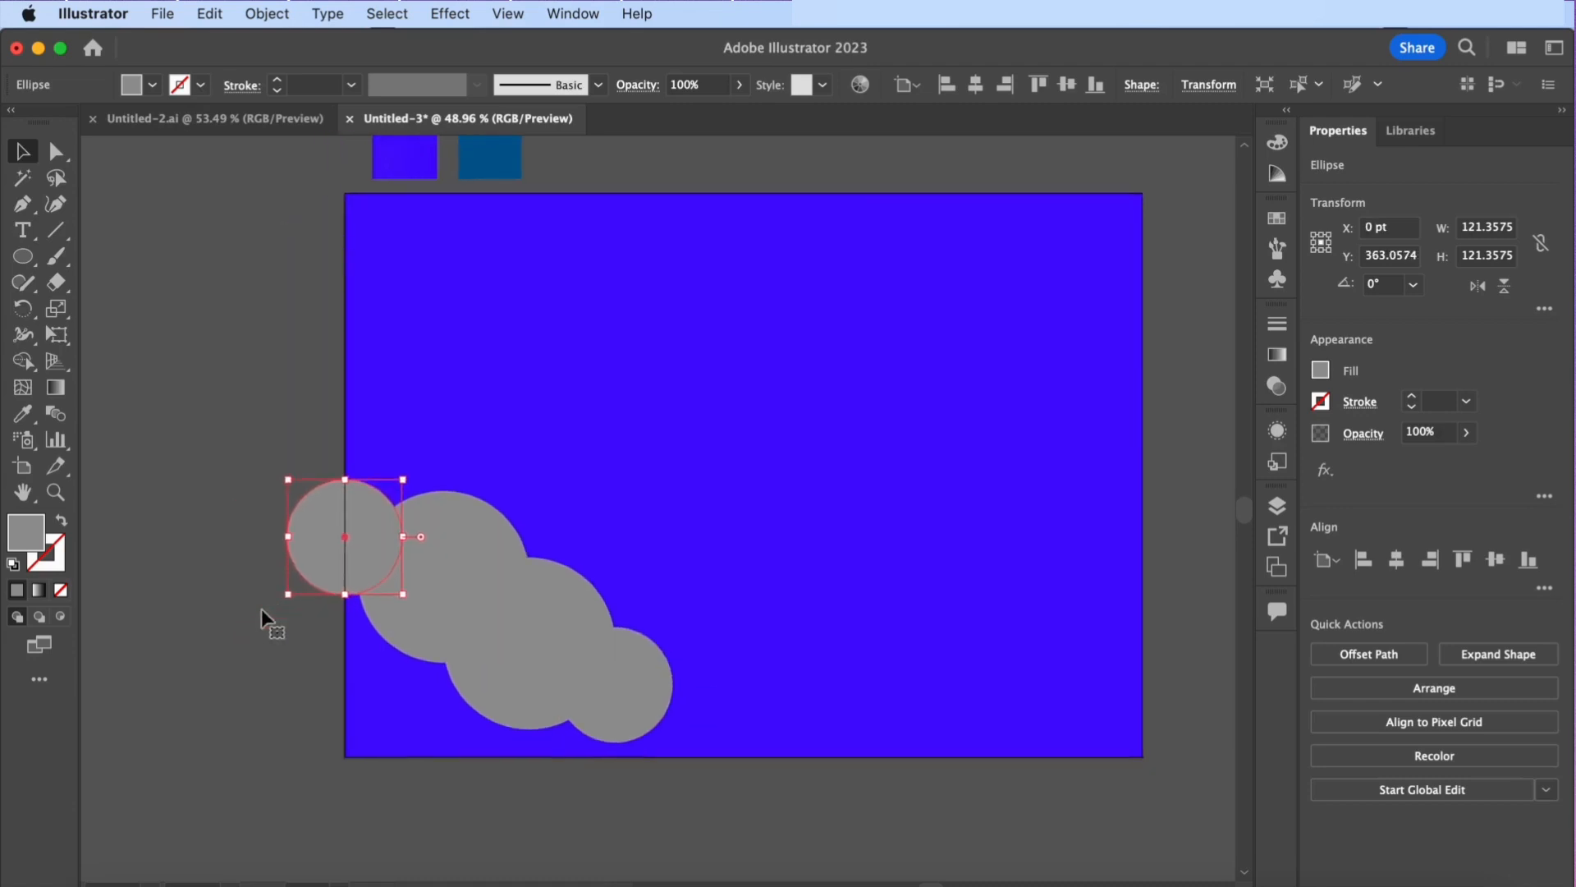
{"action": "left_click", "coordinate": [406, 588]}
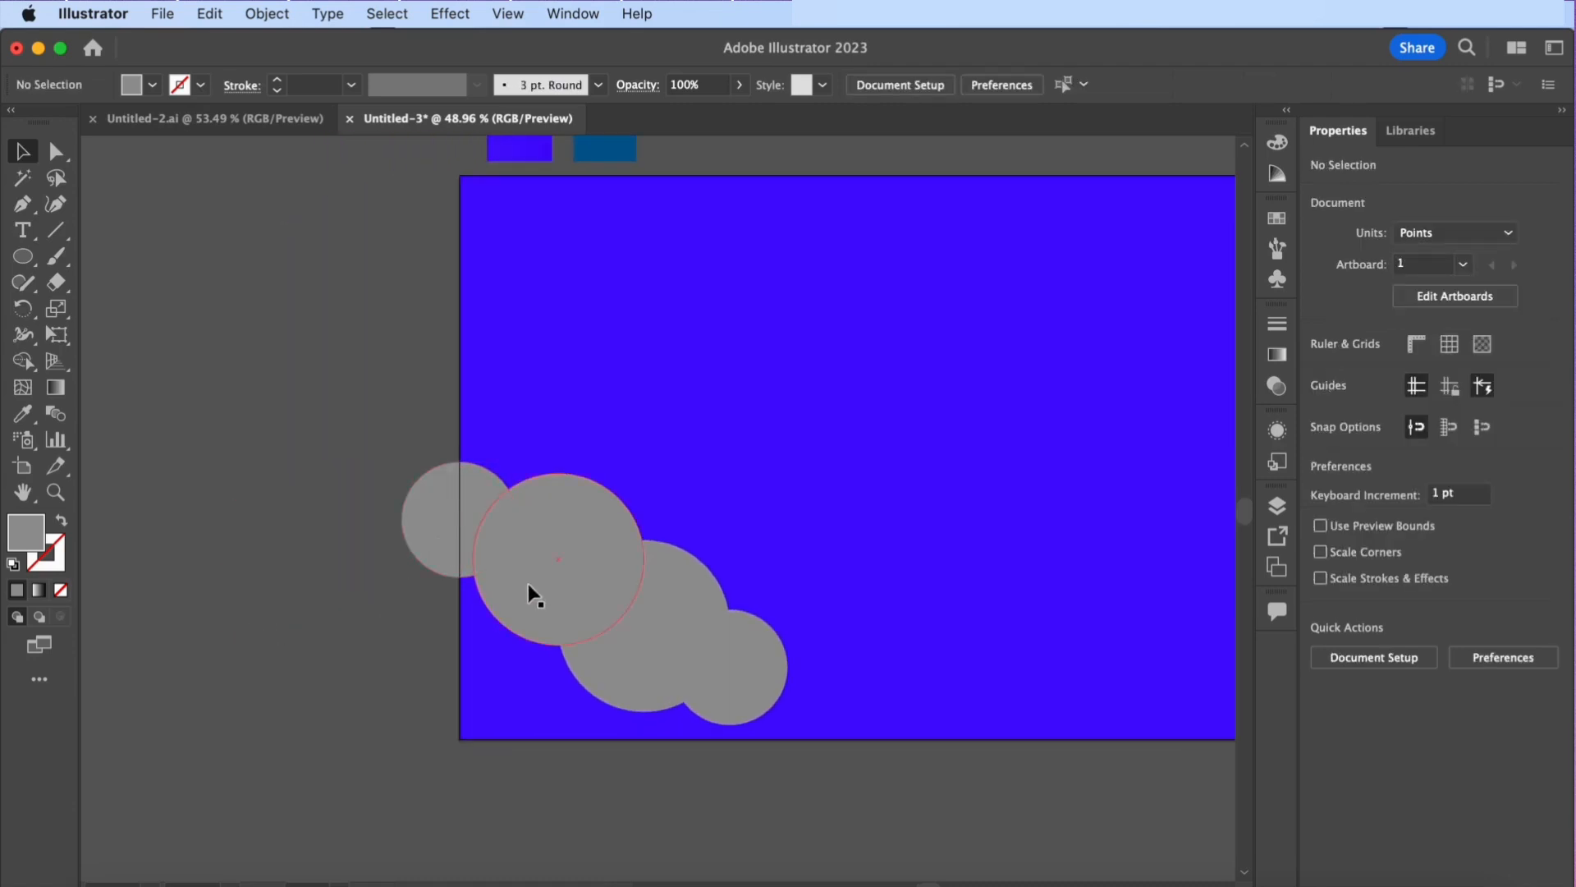
{"action": "left_click_drag", "start_coordinate": [532, 593], "coordinate": [497, 693]}
{"action": "left_click_drag", "start_coordinate": [703, 677], "coordinate": [774, 701]}
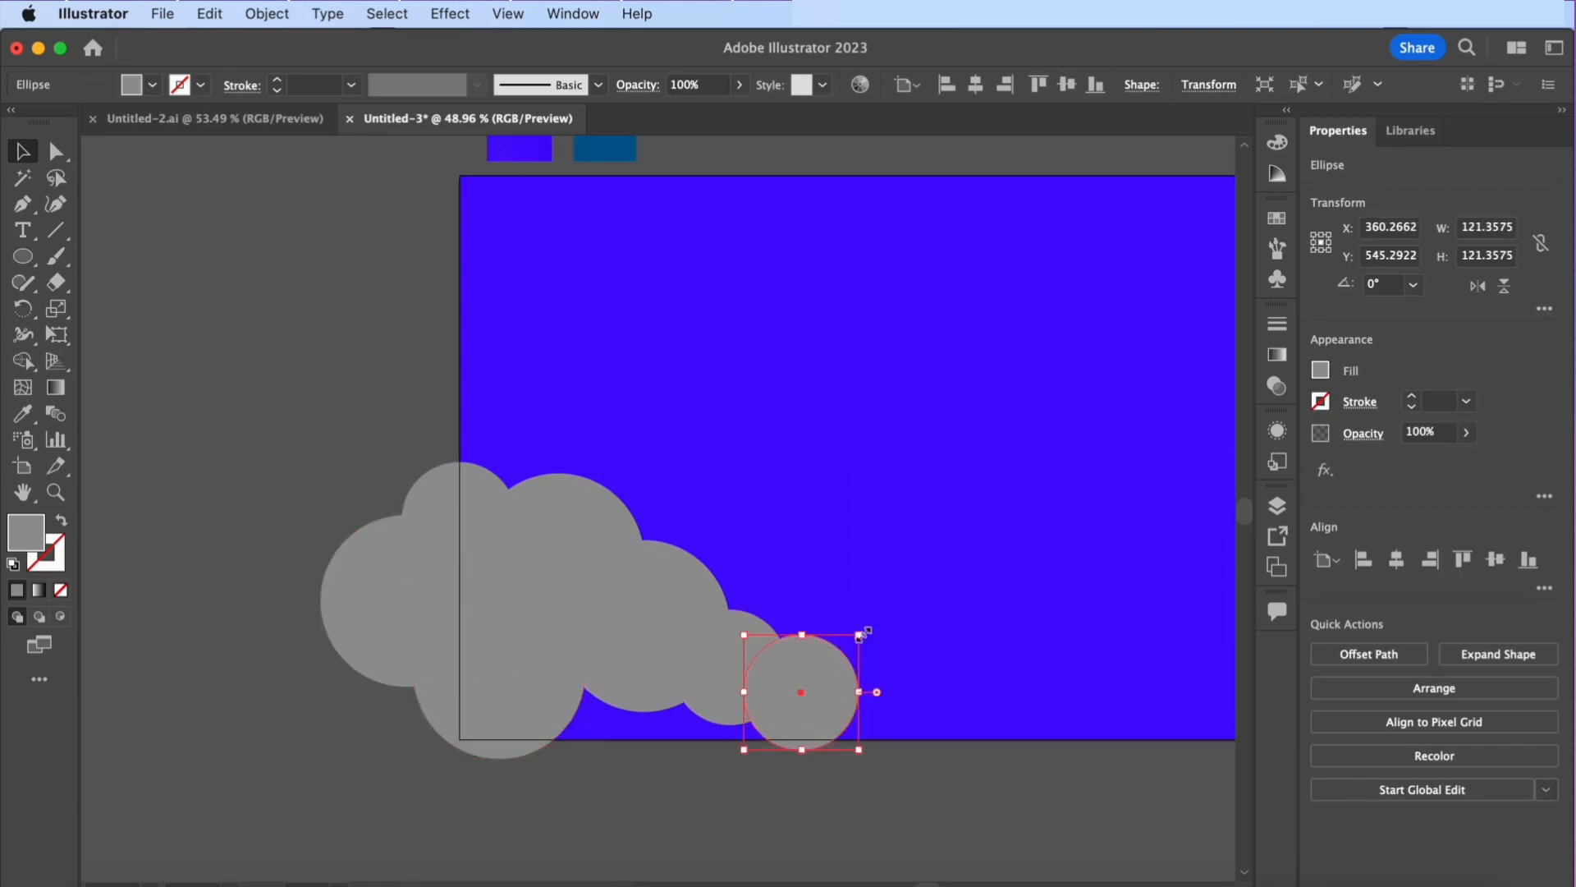
{"action": "left_click_drag", "start_coordinate": [859, 634], "coordinate": [833, 659]}
{"action": "left_click_drag", "start_coordinate": [804, 688], "coordinate": [812, 678]}
Add overlapping copies of the large and small circles to fill the cloud's underside and extend its tapering left end
{"action": "left_click_drag", "start_coordinate": [614, 658], "coordinate": [584, 728]}
{"action": "left_click", "coordinate": [752, 796]}
{"action": "left_click_drag", "start_coordinate": [721, 696], "coordinate": [667, 680]}
{"action": "left_click_drag", "start_coordinate": [542, 566], "coordinate": [371, 727]}
{"action": "left_click_drag", "start_coordinate": [741, 657], "coordinate": [331, 676]}
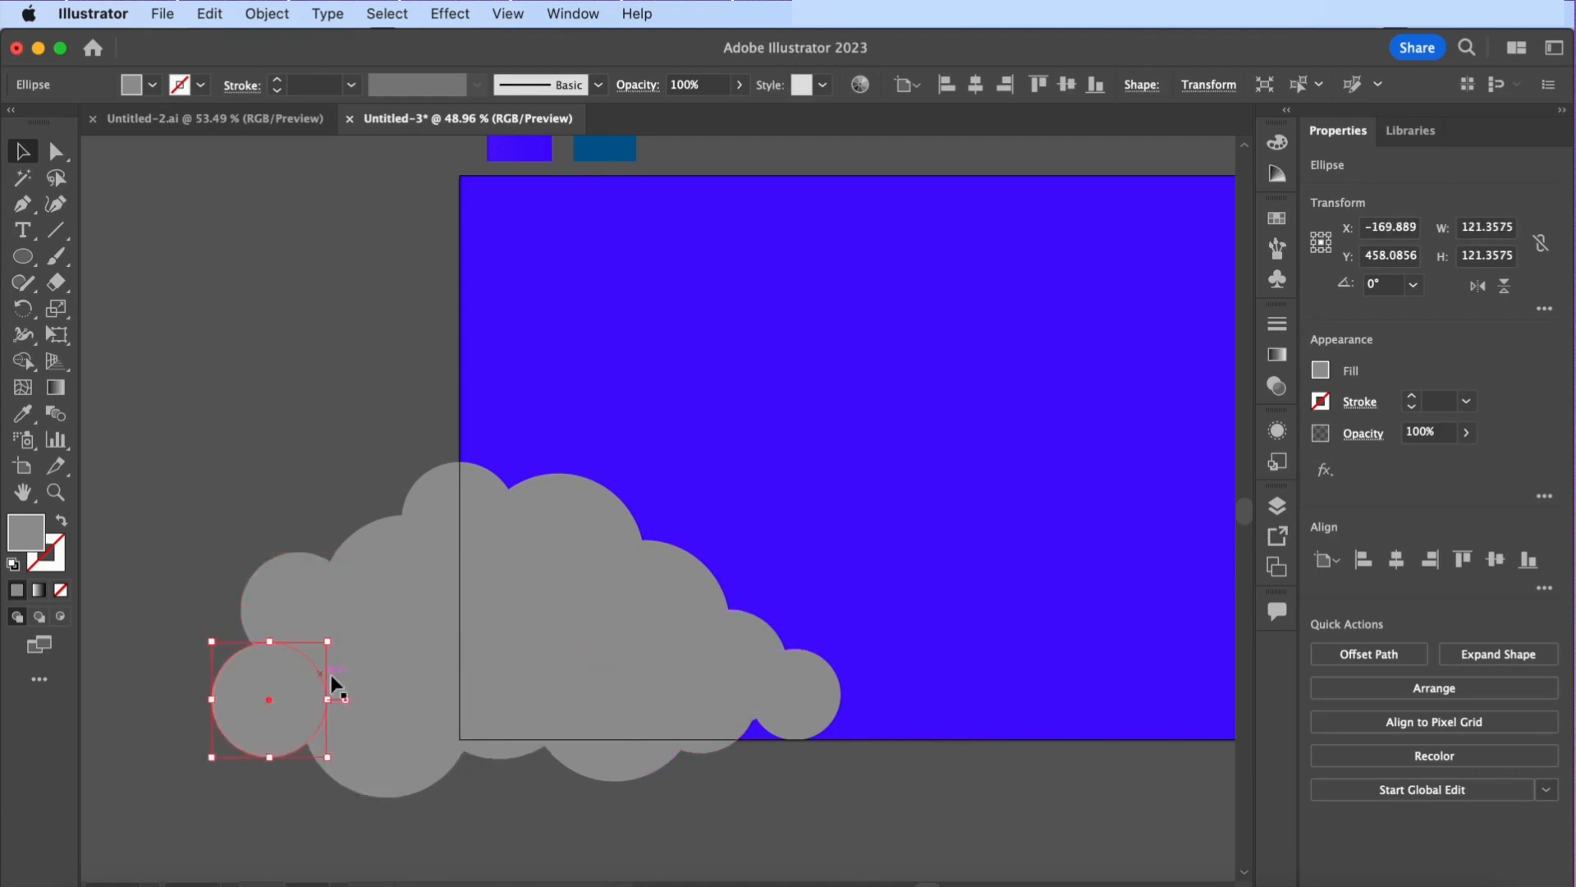
{"action": "left_click_drag", "start_coordinate": [800, 711], "coordinate": [149, 651]}
{"action": "left_click", "coordinate": [277, 480]}
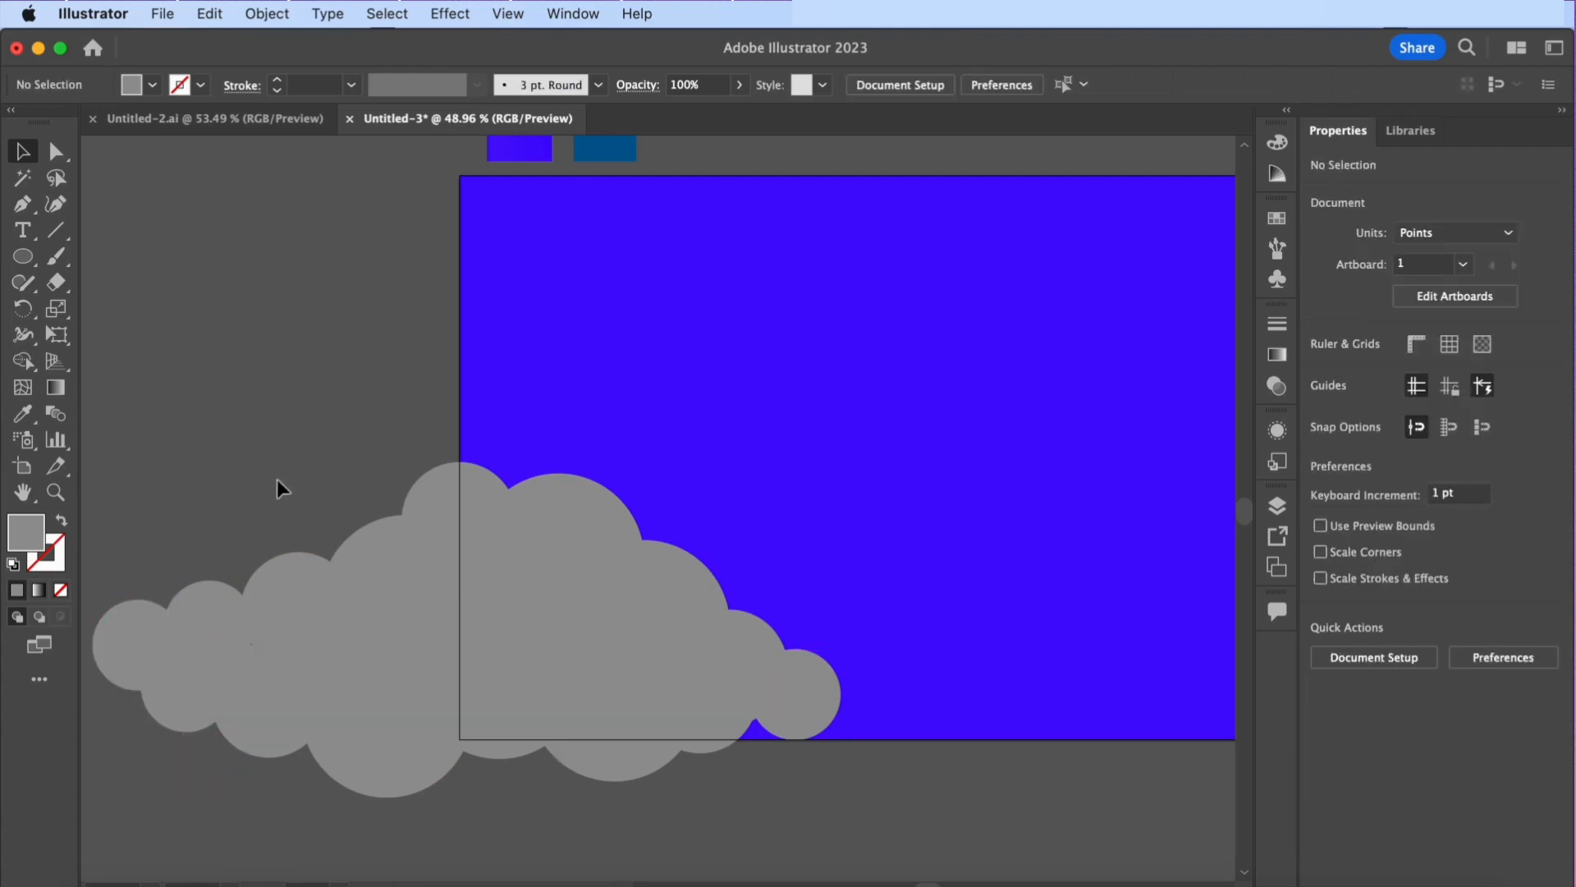
Unite all the overlapping gray circles into a single cloud shape
{"action": "left_click_drag", "start_coordinate": [917, 539], "coordinate": [10, 657]}
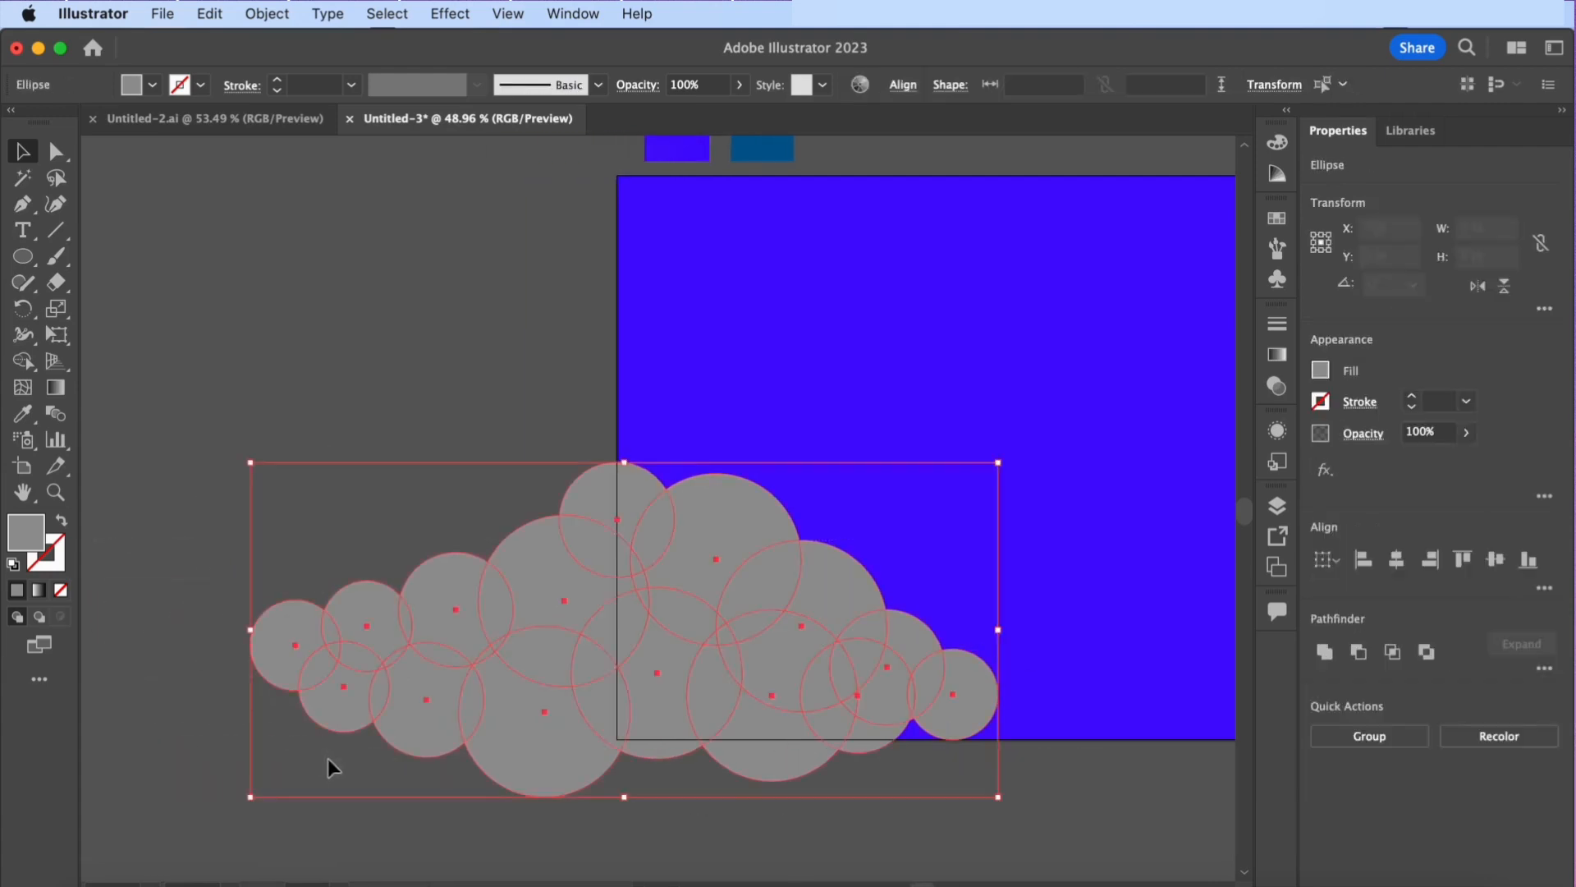
{"action": "left_click", "coordinate": [1322, 653]}
{"action": "left_click", "coordinate": [1085, 807]}
Duplicate the cloud and place the copy across the artboard's lower-right corner
{"action": "scroll", "coordinate": [1086, 808], "scroll_direction": "right", "scroll_amount": 5}
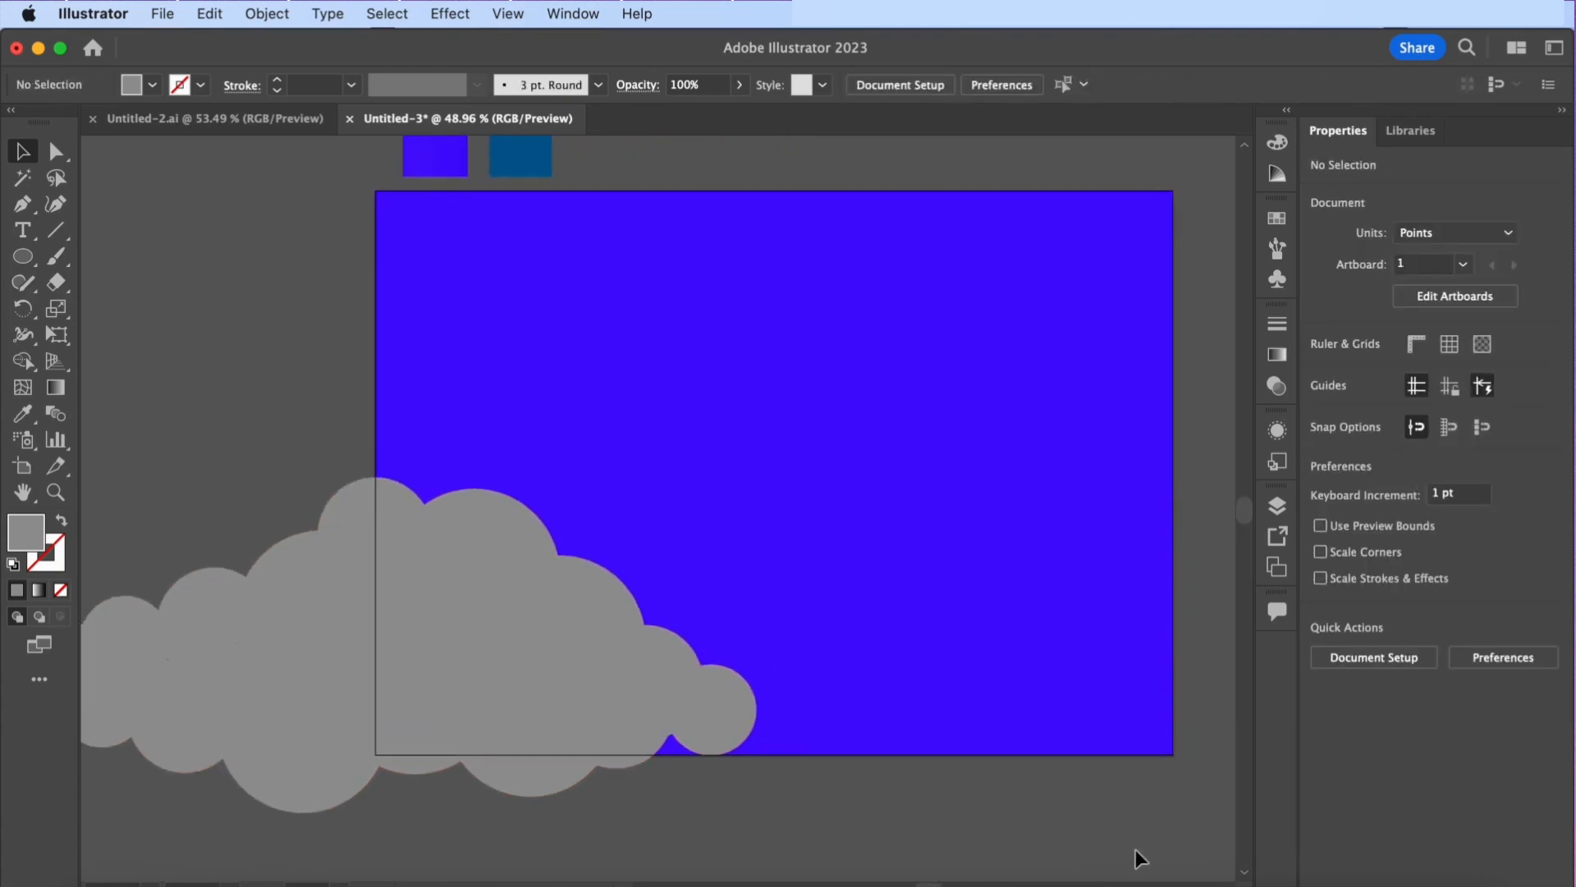
{"action": "scroll", "coordinate": [1136, 849], "scroll_direction": "down", "scroll_amount": 1}
{"action": "left_click_drag", "start_coordinate": [562, 688], "coordinate": [1292, 693]}
{"action": "scroll", "coordinate": [1212, 696], "scroll_direction": "right", "scroll_amount": 5}
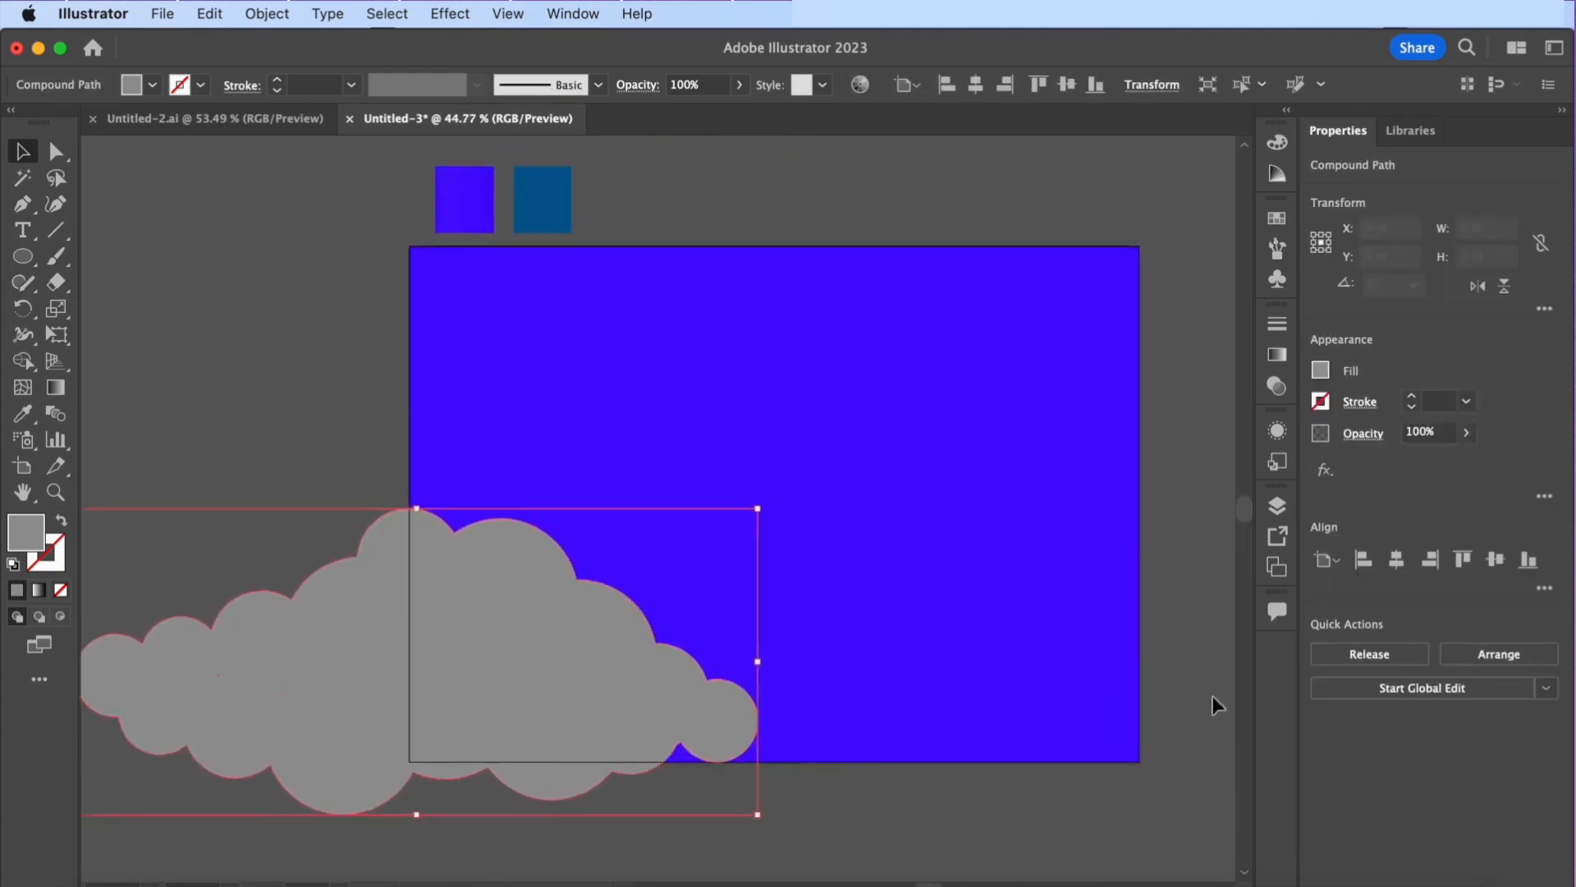
{"action": "scroll", "coordinate": [1133, 696], "scroll_direction": "left", "scroll_amount": 3}
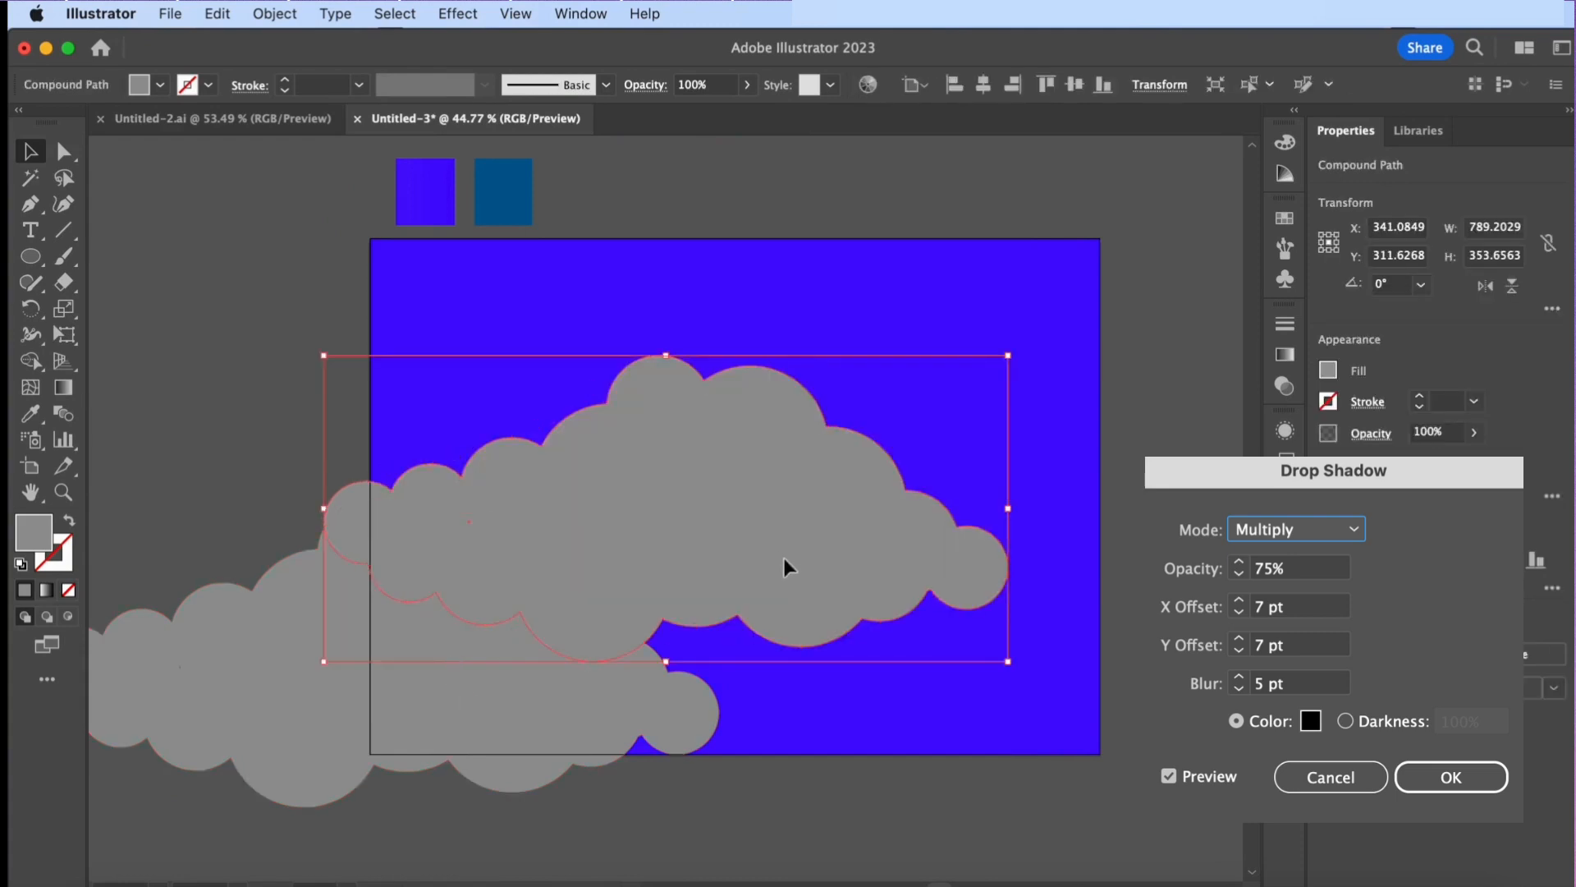
{"action": "left_click_drag", "start_coordinate": [785, 558], "coordinate": [1104, 688]}
Apply a black Multiply drop shadow to the lower-left cloud with 75% opacity, 7 pt X and Y offsets and 5 pt blur
{"action": "left_click", "coordinate": [502, 589]}
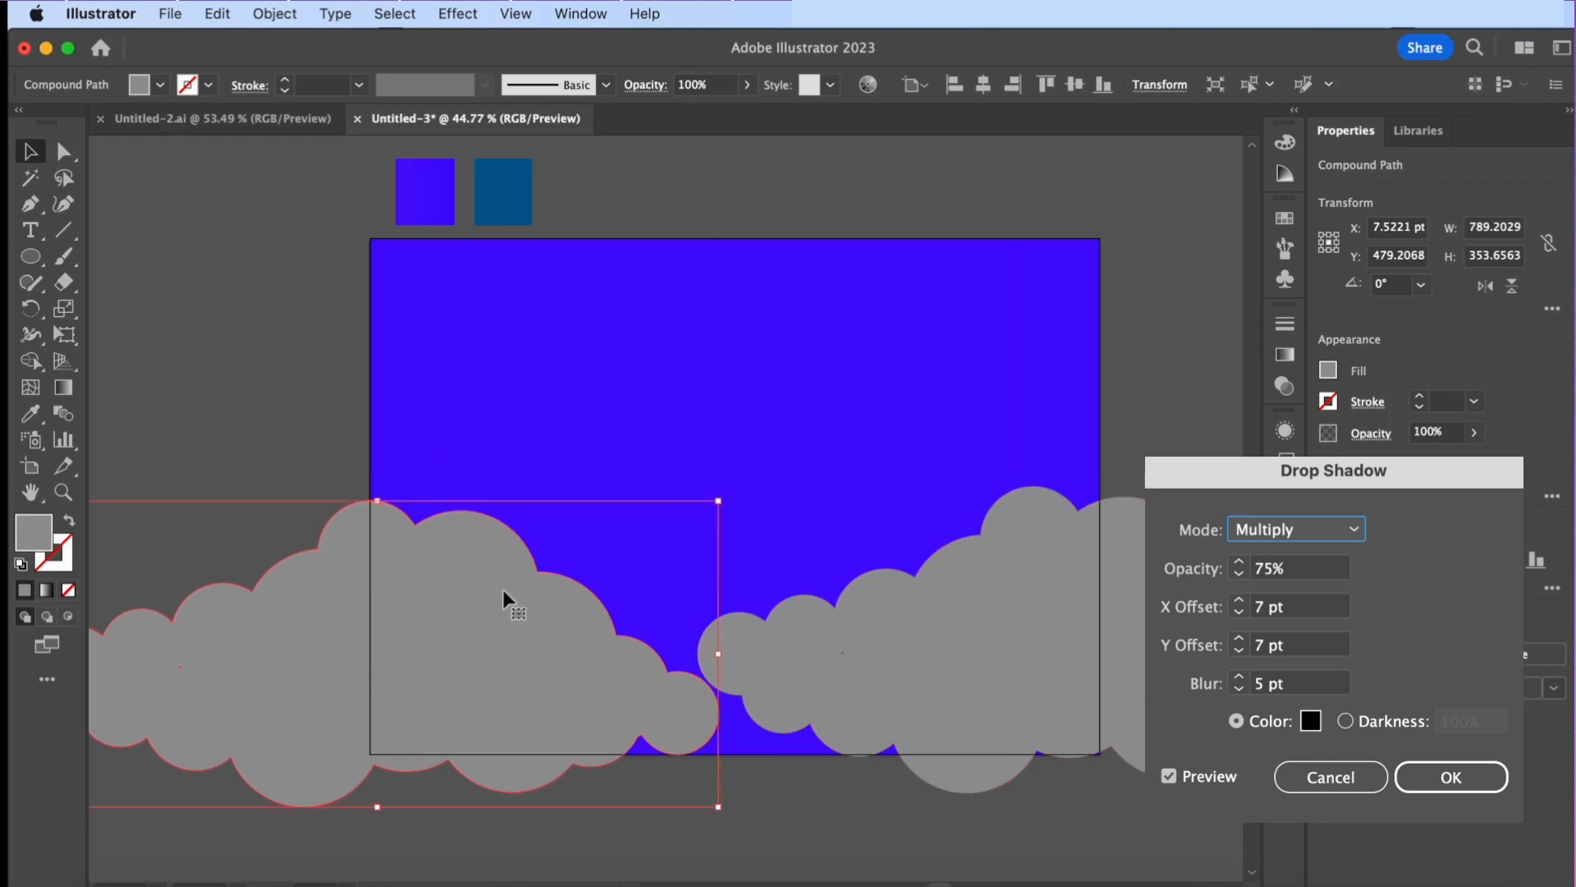
{"action": "left_click", "coordinate": [455, 14]}
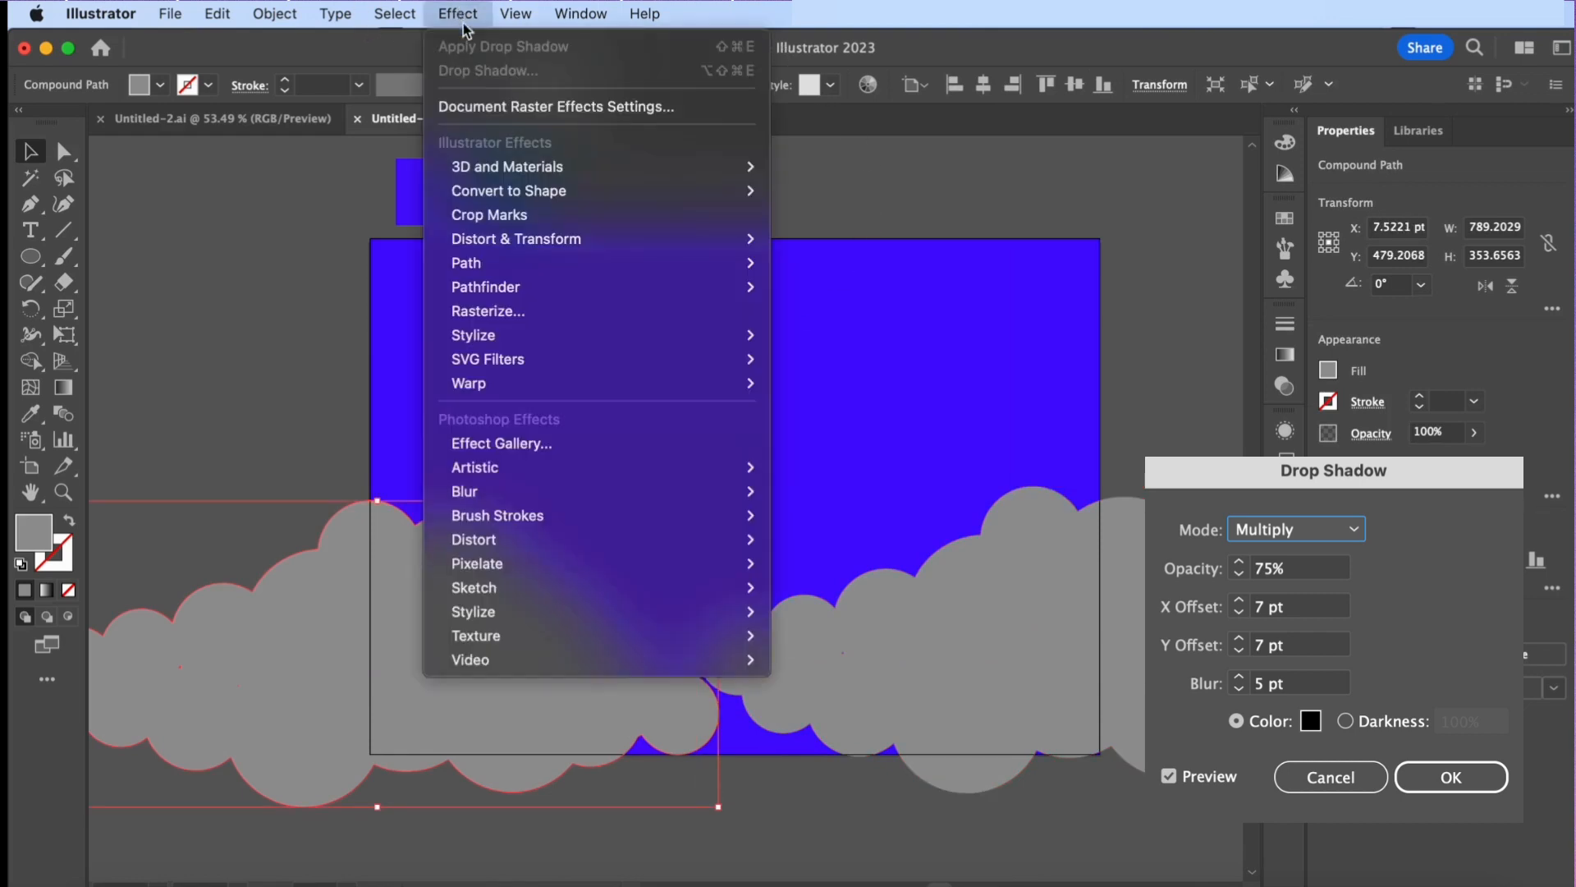
{"action": "mouse_move", "coordinate": [741, 343]}
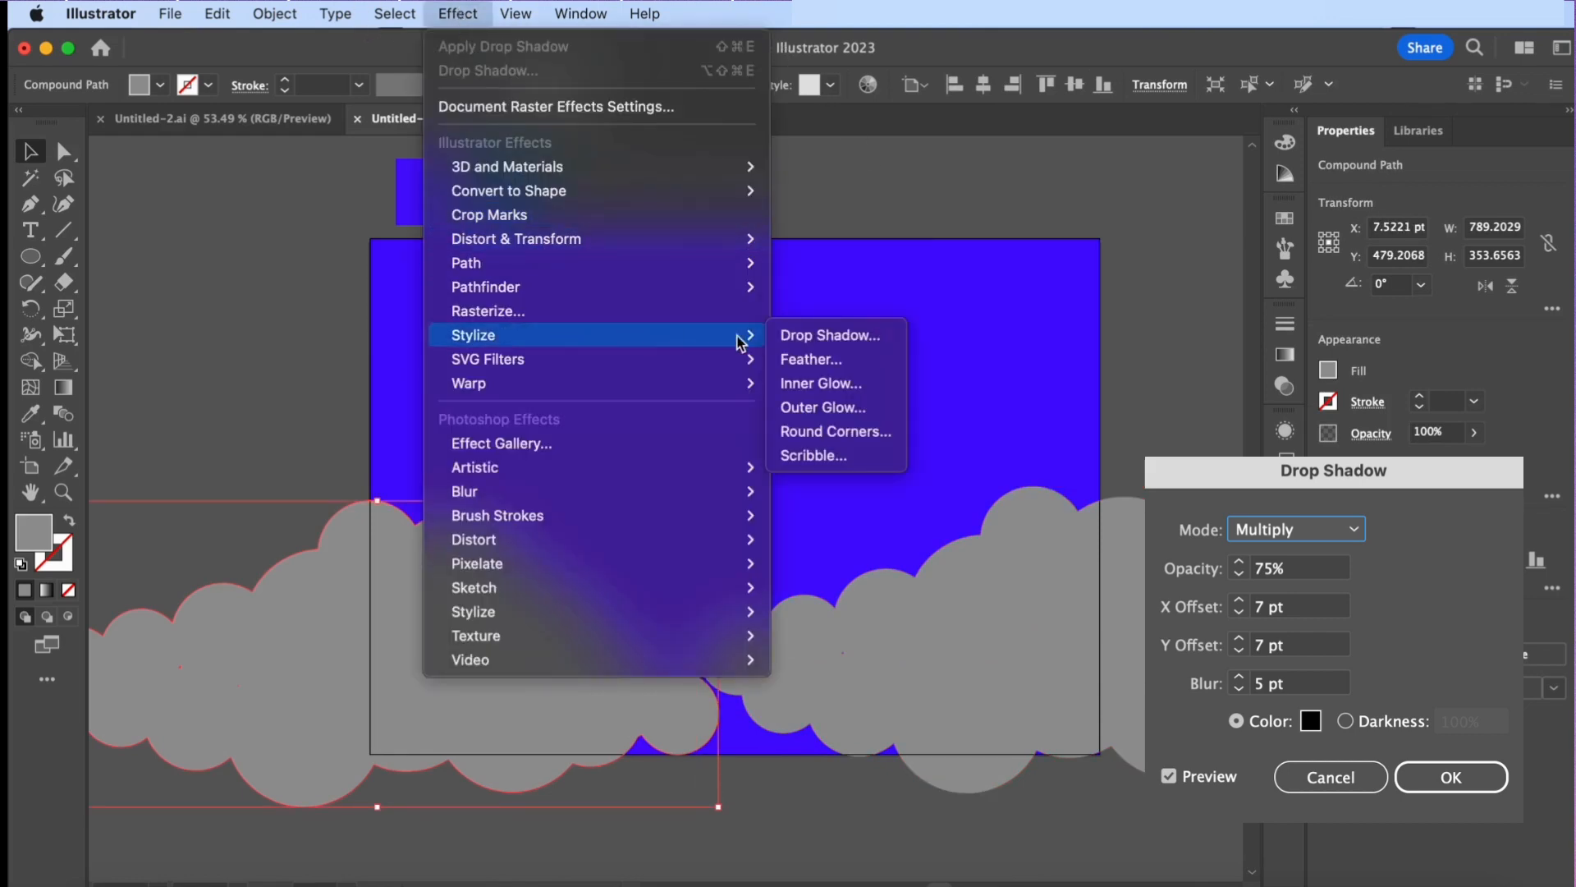
{"action": "left_click", "coordinate": [798, 340]}
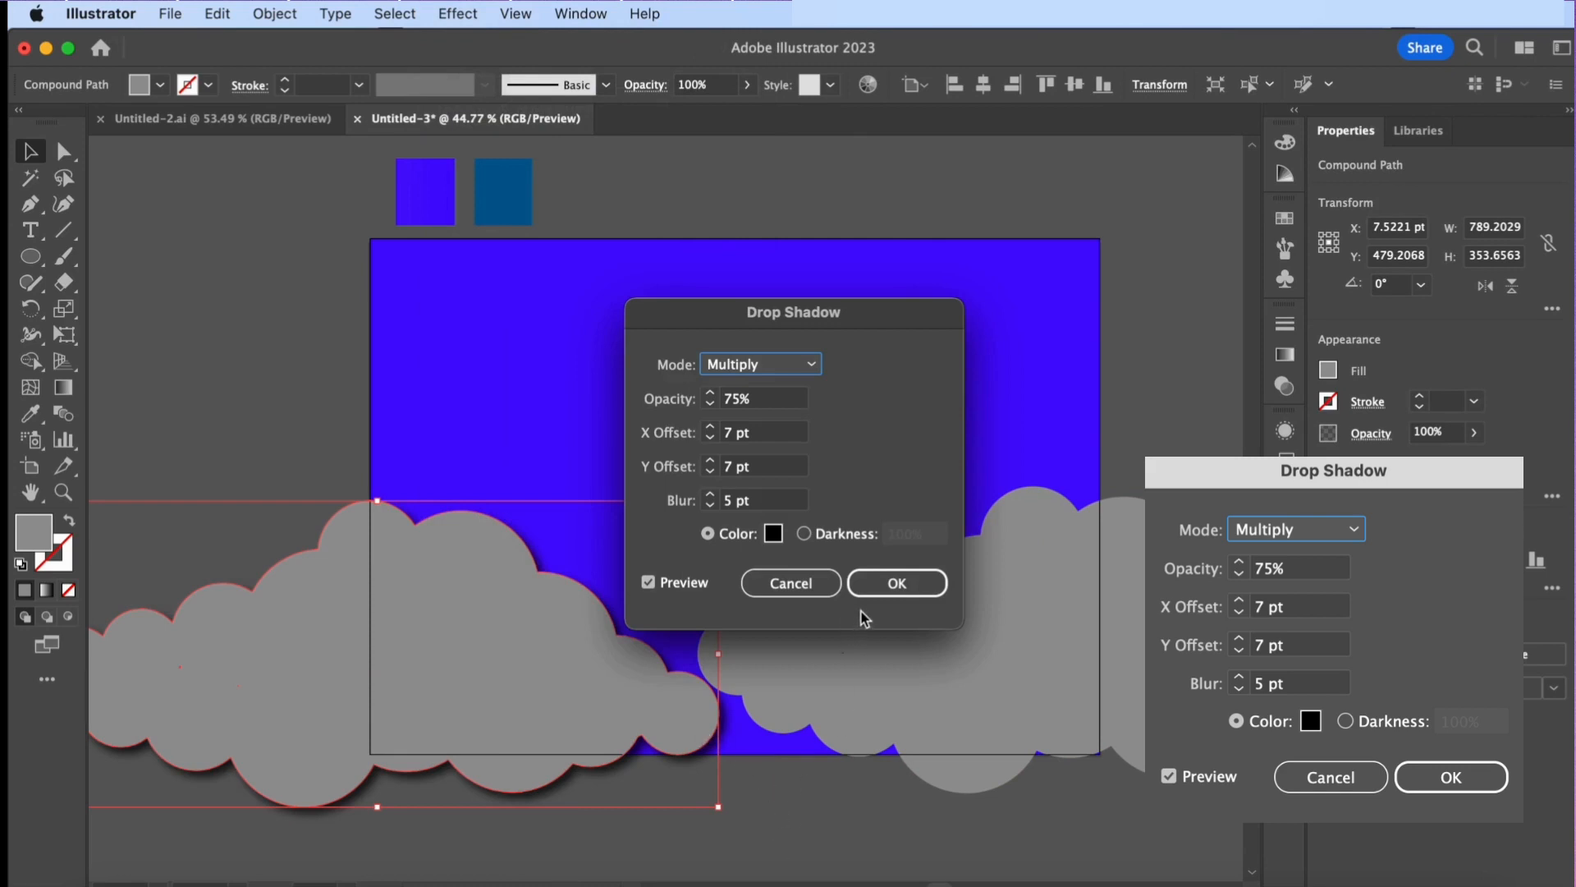
{"action": "left_click", "coordinate": [897, 582]}
{"action": "left_click", "coordinate": [815, 836]}
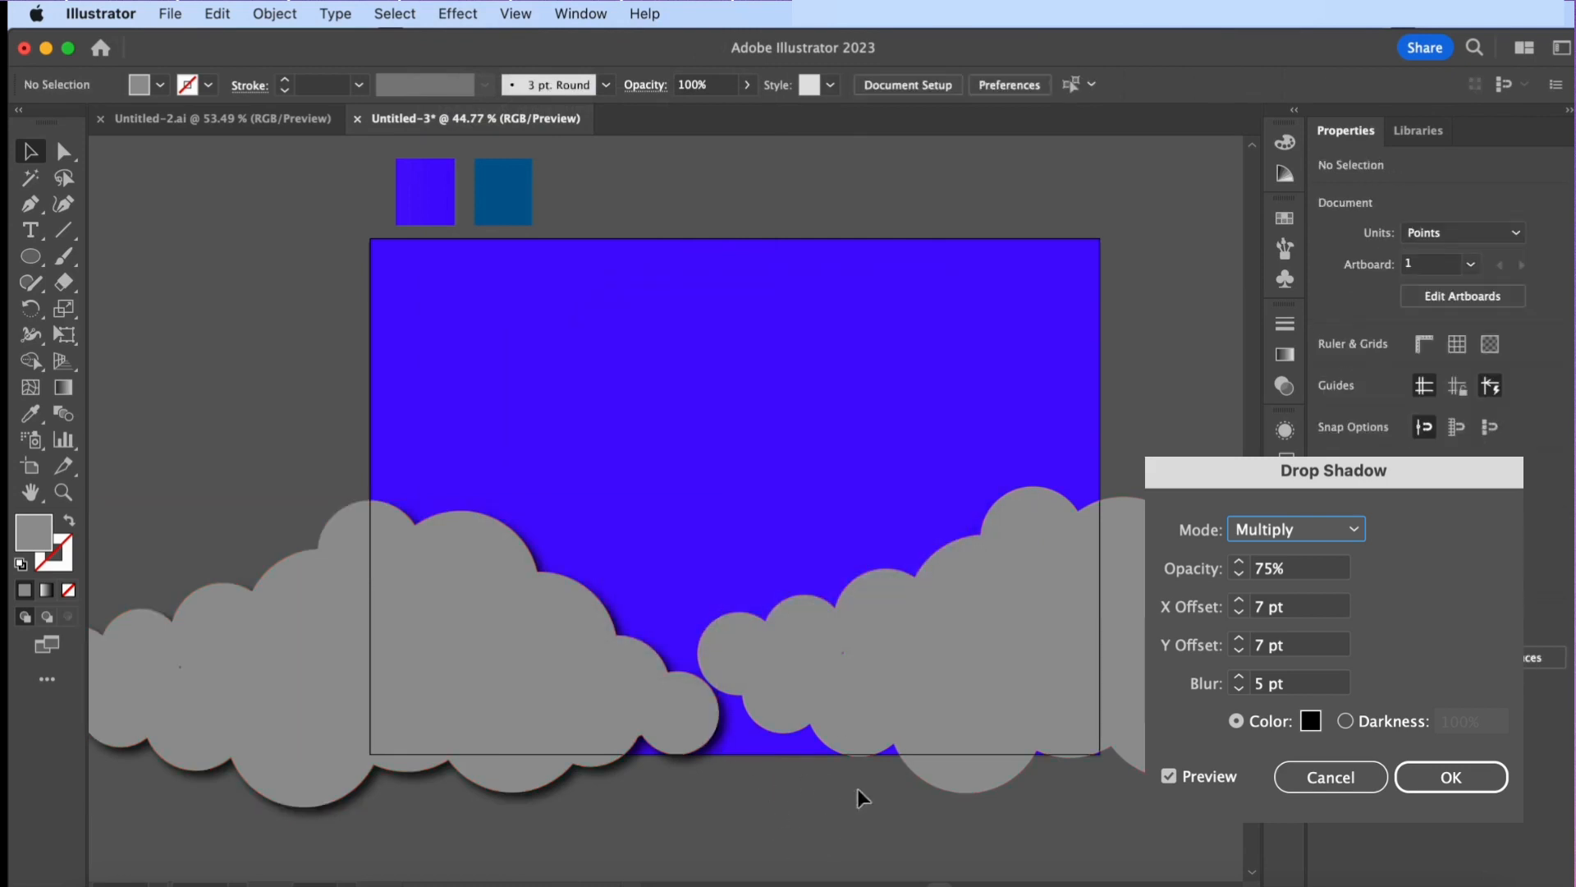
Move the lower-right cloud so it overlaps the left cloud's tip and fill it with a lighter gray swatch
{"action": "left_click_drag", "start_coordinate": [913, 707], "coordinate": [882, 726]}
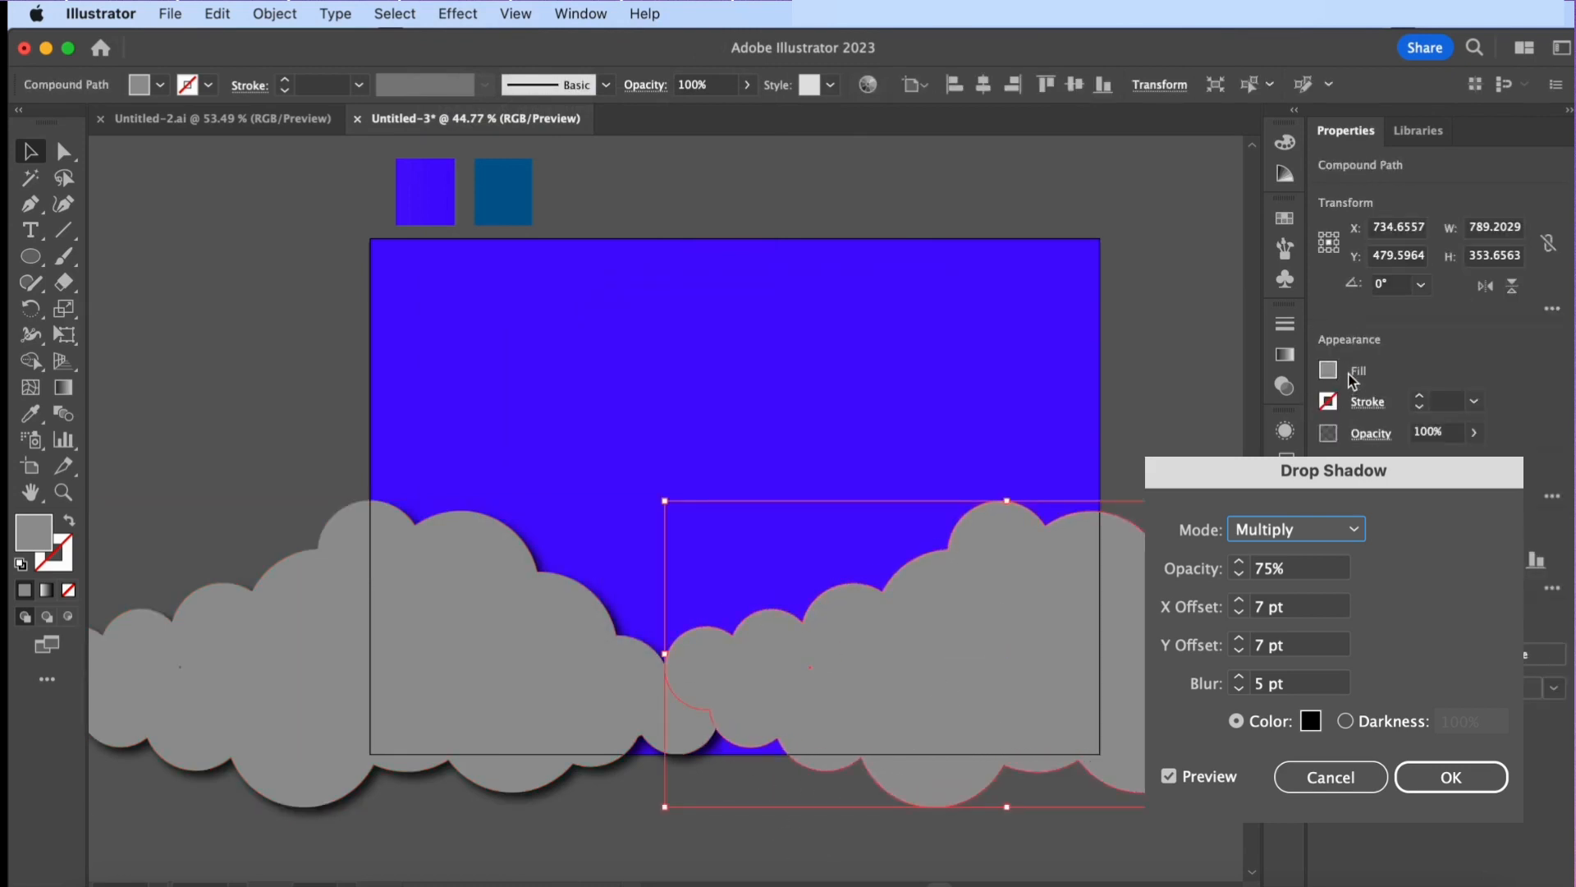
{"action": "left_click", "coordinate": [1333, 374]}
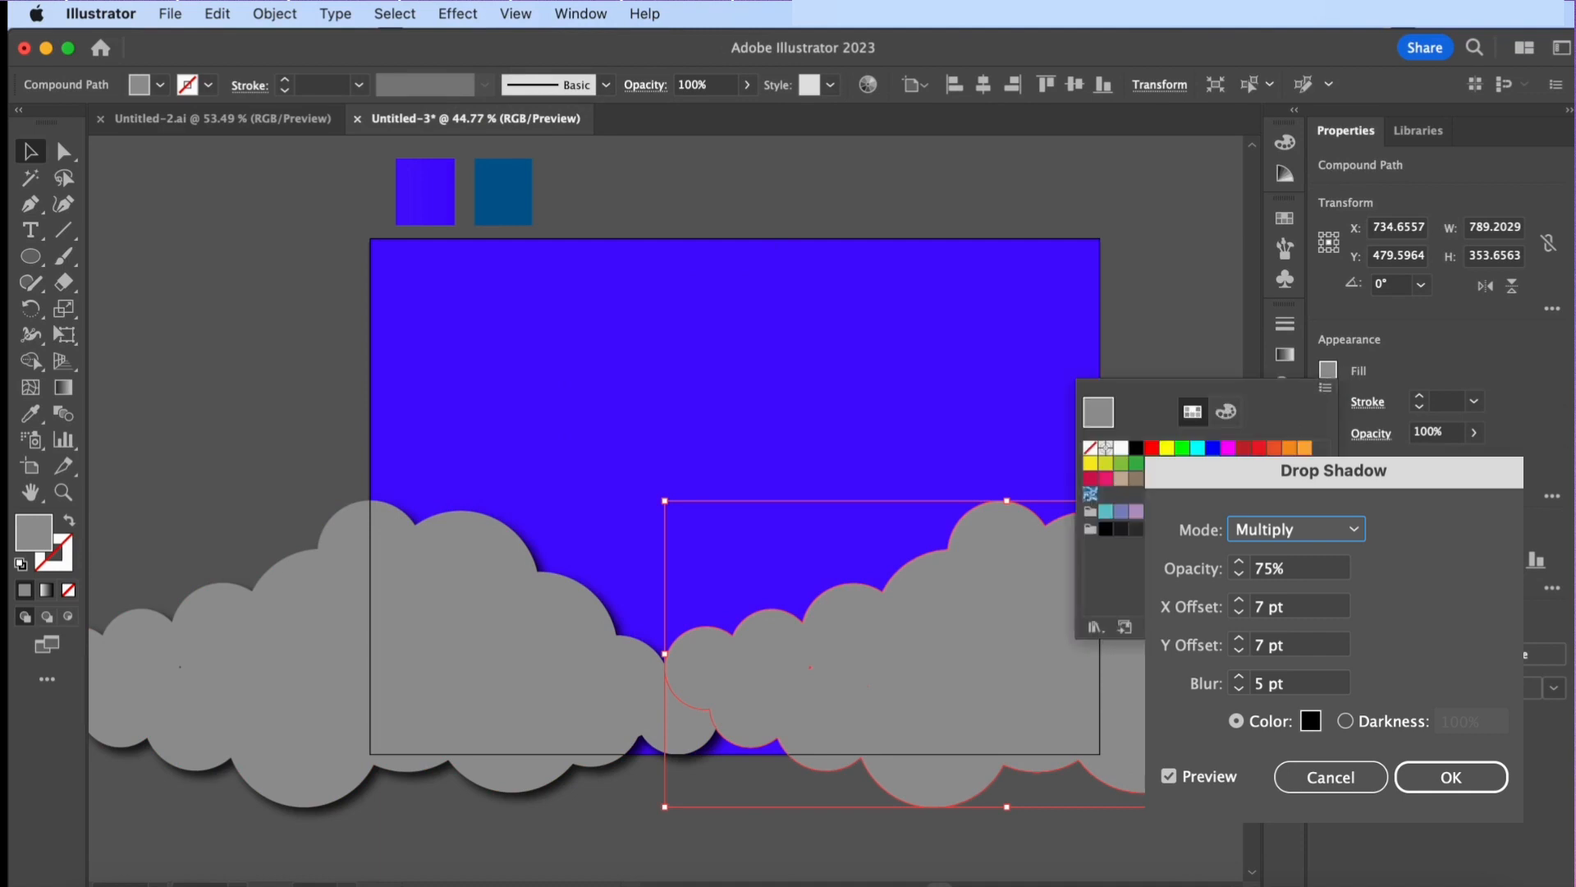
{"action": "left_click", "coordinate": [1197, 529]}
{"action": "left_click", "coordinate": [1065, 275]}
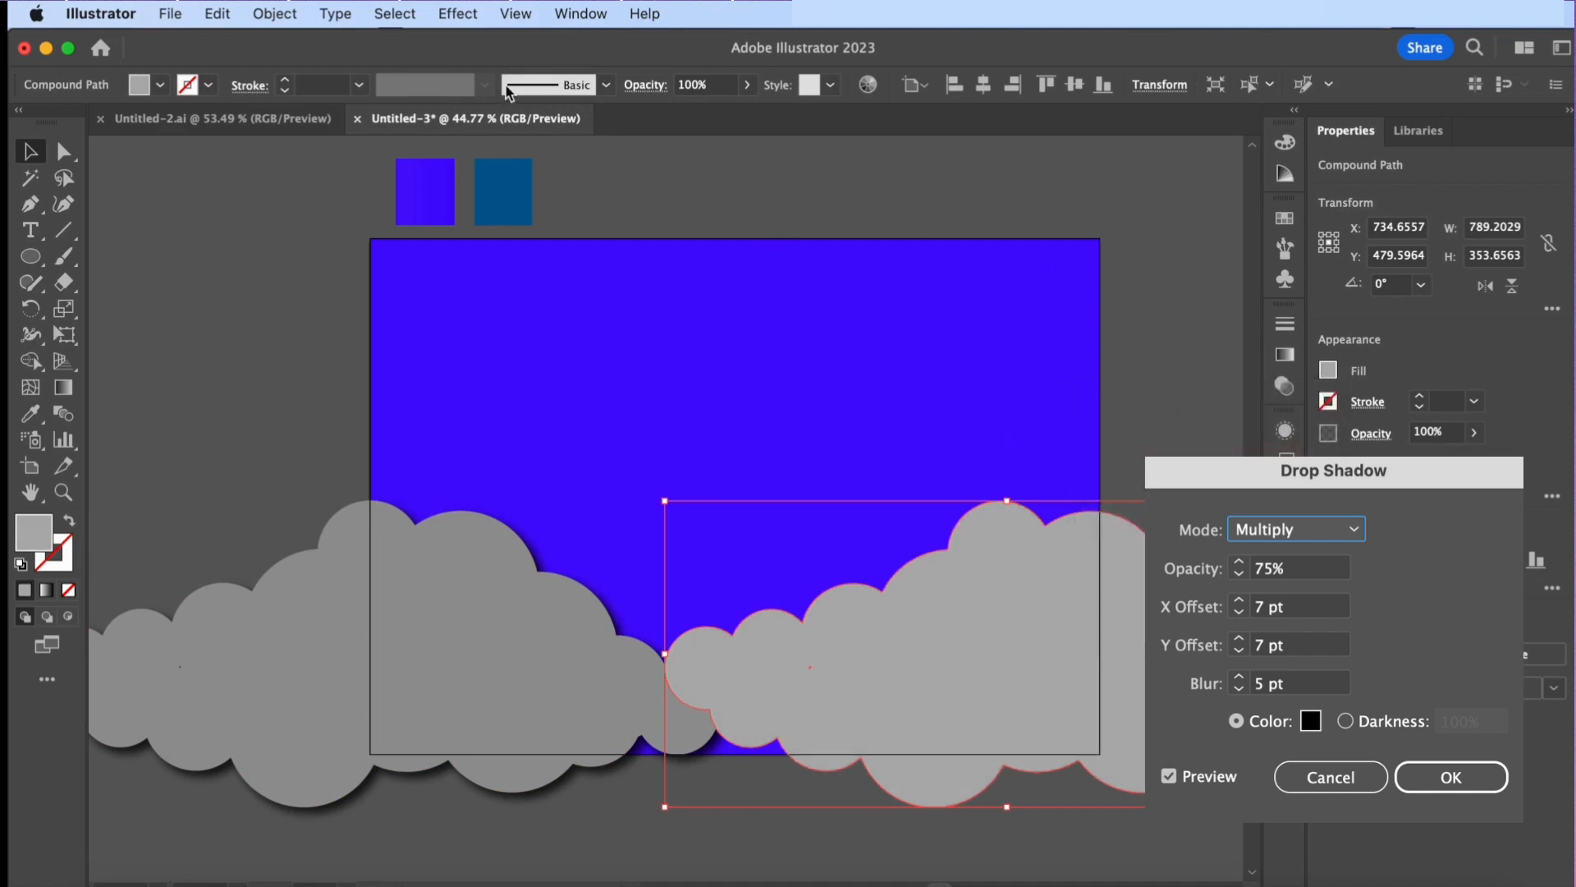
Give the lower-right cloud a Multiply drop shadow with 75% opacity, 7 pt offsets and 5 pt blur, and shift it farther over the left cloud
{"action": "left_click", "coordinate": [457, 14]}
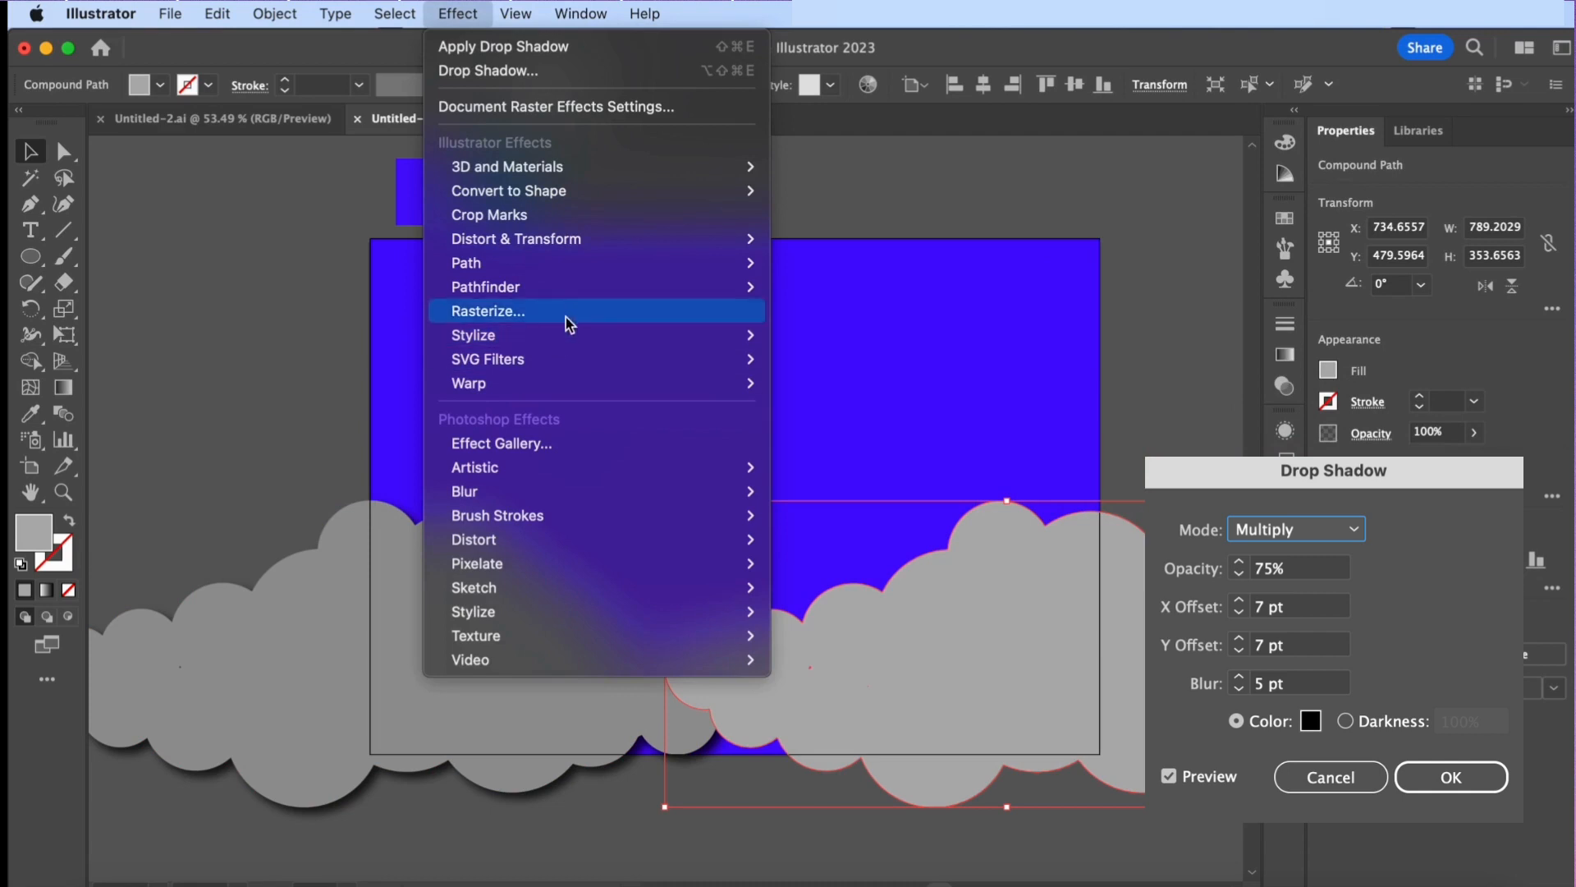
{"action": "mouse_move", "coordinate": [627, 339]}
{"action": "left_click", "coordinate": [829, 335]}
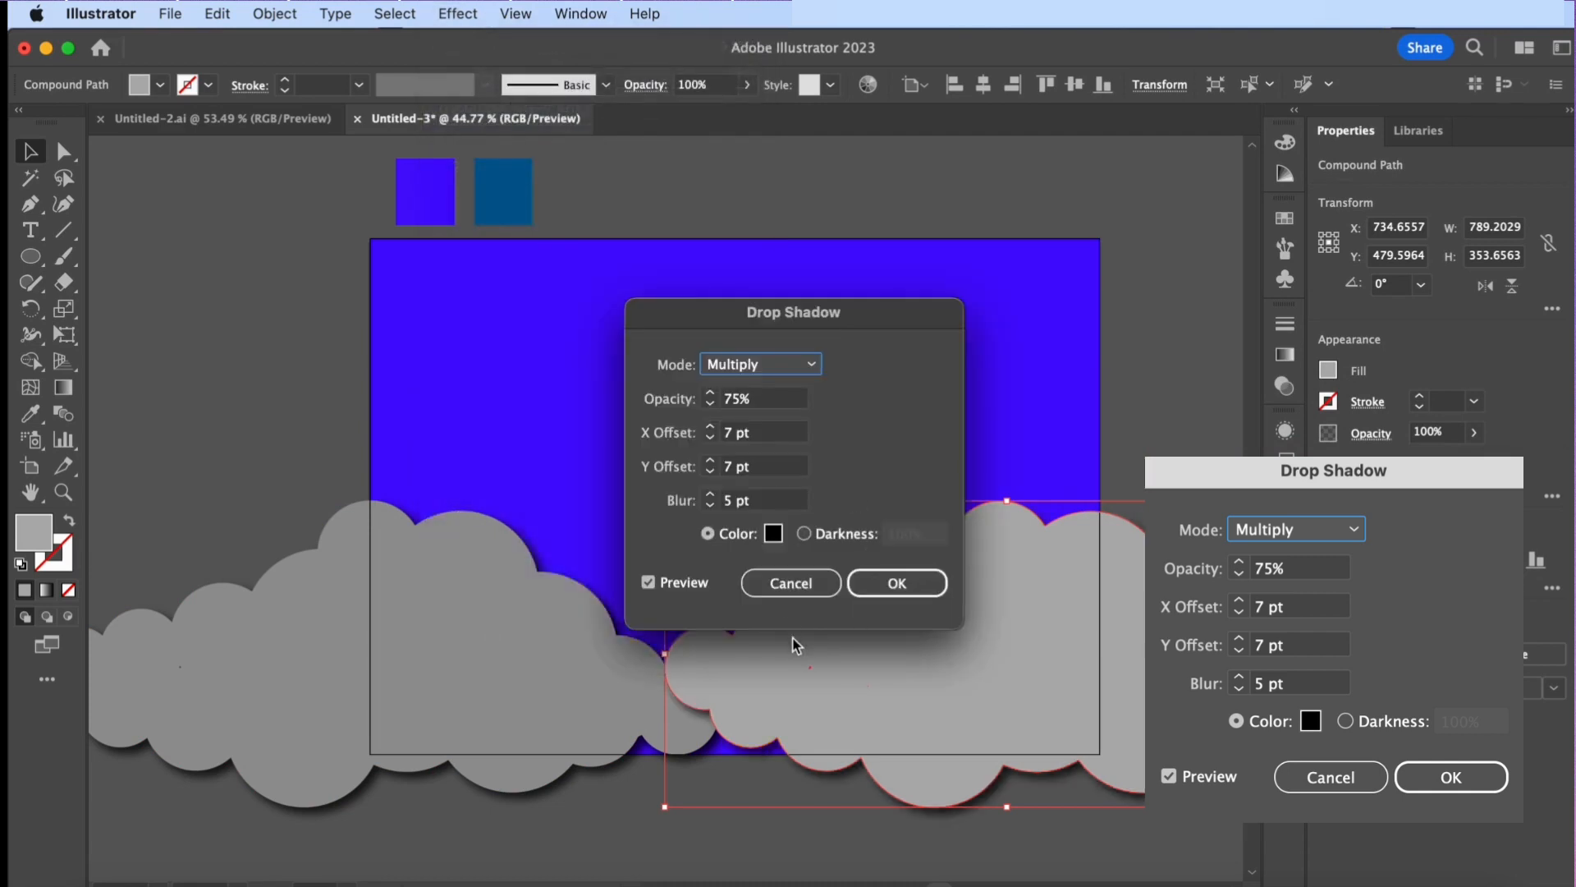
{"action": "left_click", "coordinate": [900, 585]}
{"action": "left_click_drag", "start_coordinate": [887, 680], "coordinate": [845, 678]}
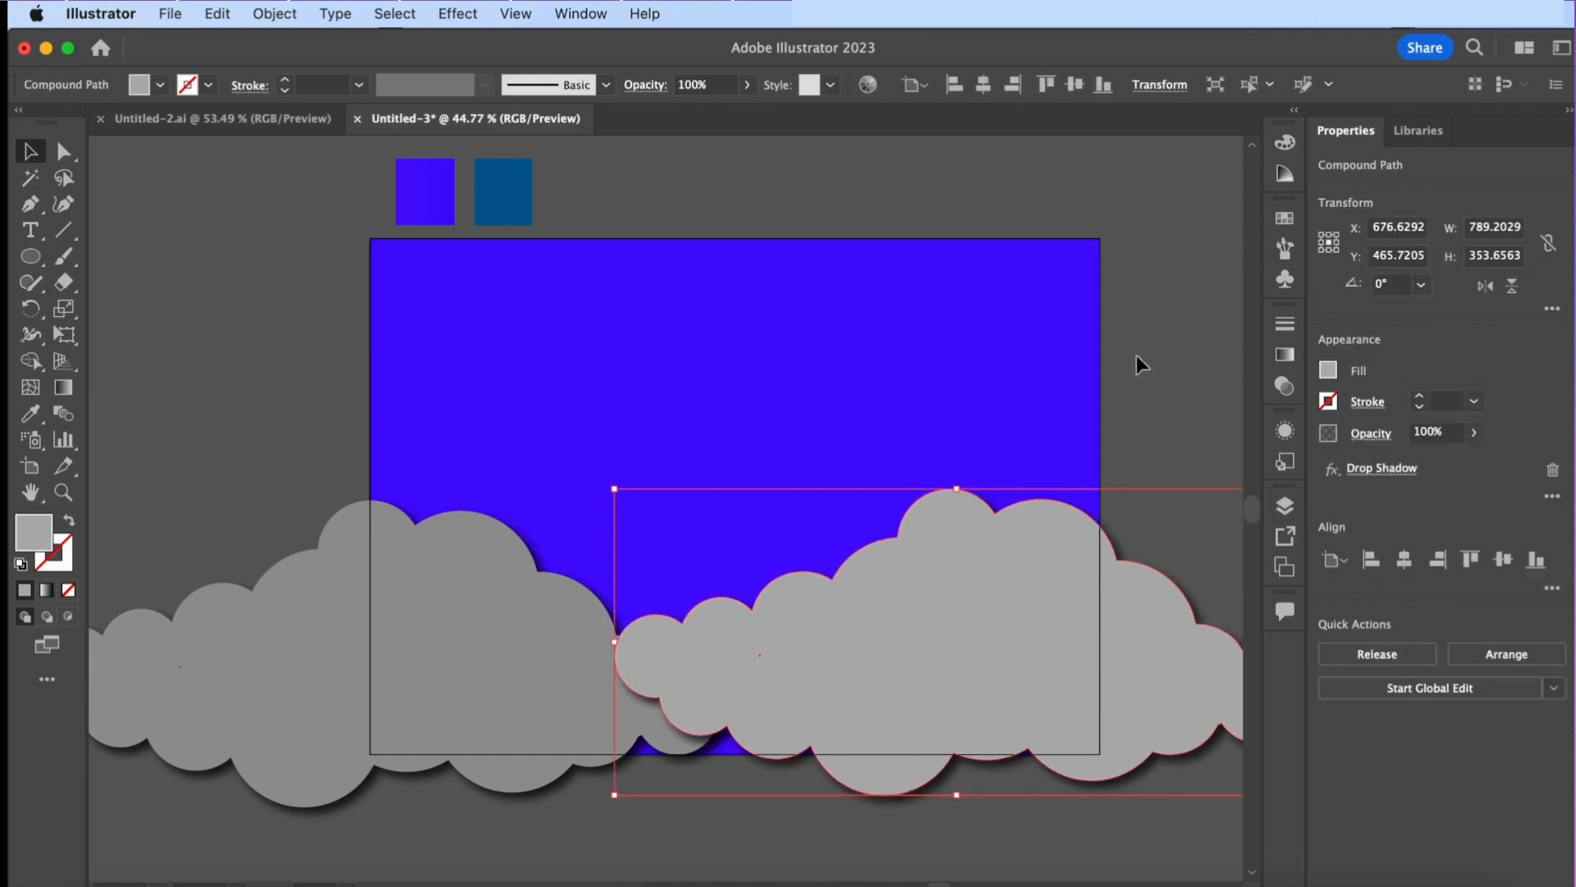
{"action": "left_click", "coordinate": [1136, 354]}
Copy the lower-right cloud above itself, scale the copy to about 623 pt wide, and fill it with a still lighter gray
{"action": "left_click_drag", "start_coordinate": [956, 611], "coordinate": [893, 302]}
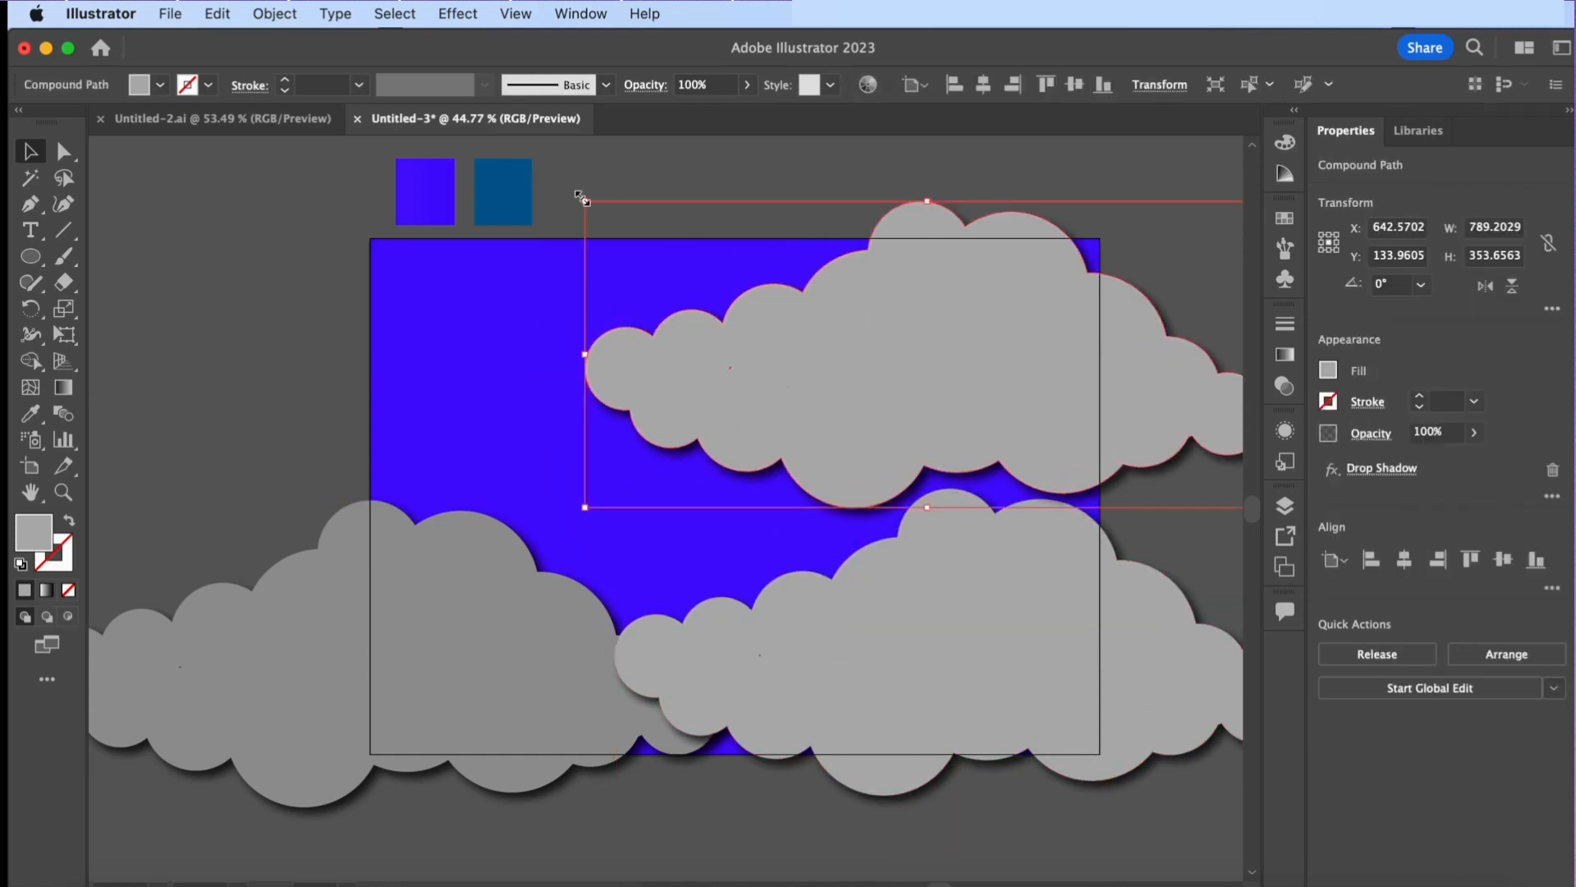
{"action": "left_click_drag", "start_coordinate": [581, 197], "coordinate": [729, 261]}
{"action": "left_click_drag", "start_coordinate": [907, 413], "coordinate": [992, 435]}
{"action": "left_click", "coordinate": [1329, 370]}
{"action": "left_click", "coordinate": [1232, 532]}
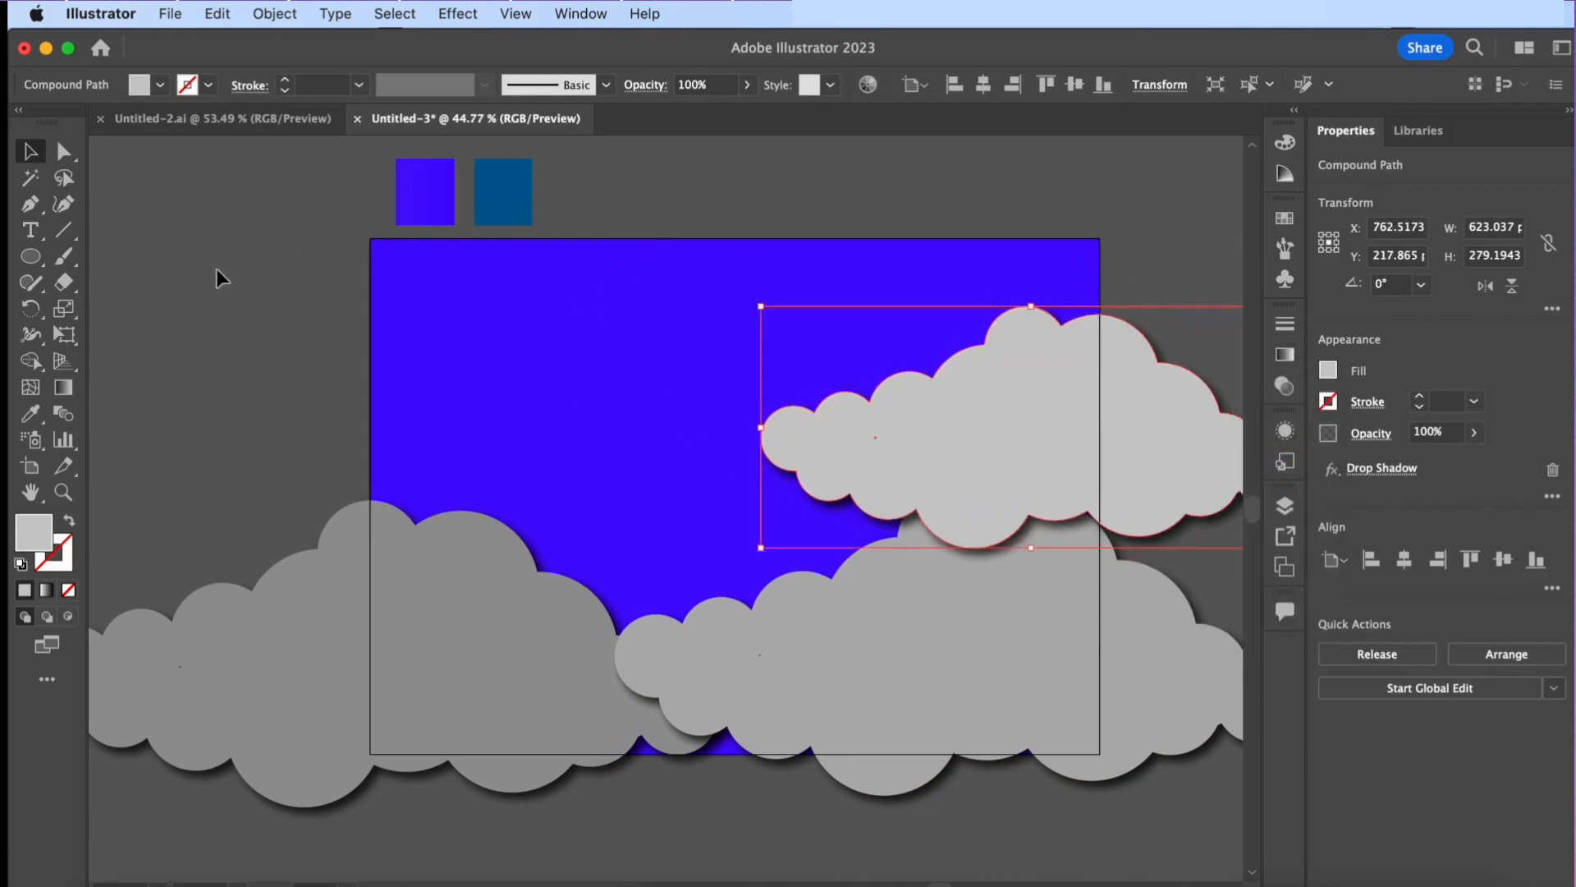
{"action": "left_click", "coordinate": [244, 515]}
Copy the lower-left cloud to the artboard's upper-left corner and scale the copy down to about 664 pt wide
{"action": "left_click_drag", "start_coordinate": [478, 603], "coordinate": [545, 282]}
{"action": "left_click_drag", "start_coordinate": [103, 179], "coordinate": [211, 225]}
{"action": "left_click_drag", "start_coordinate": [302, 343], "coordinate": [358, 356]}
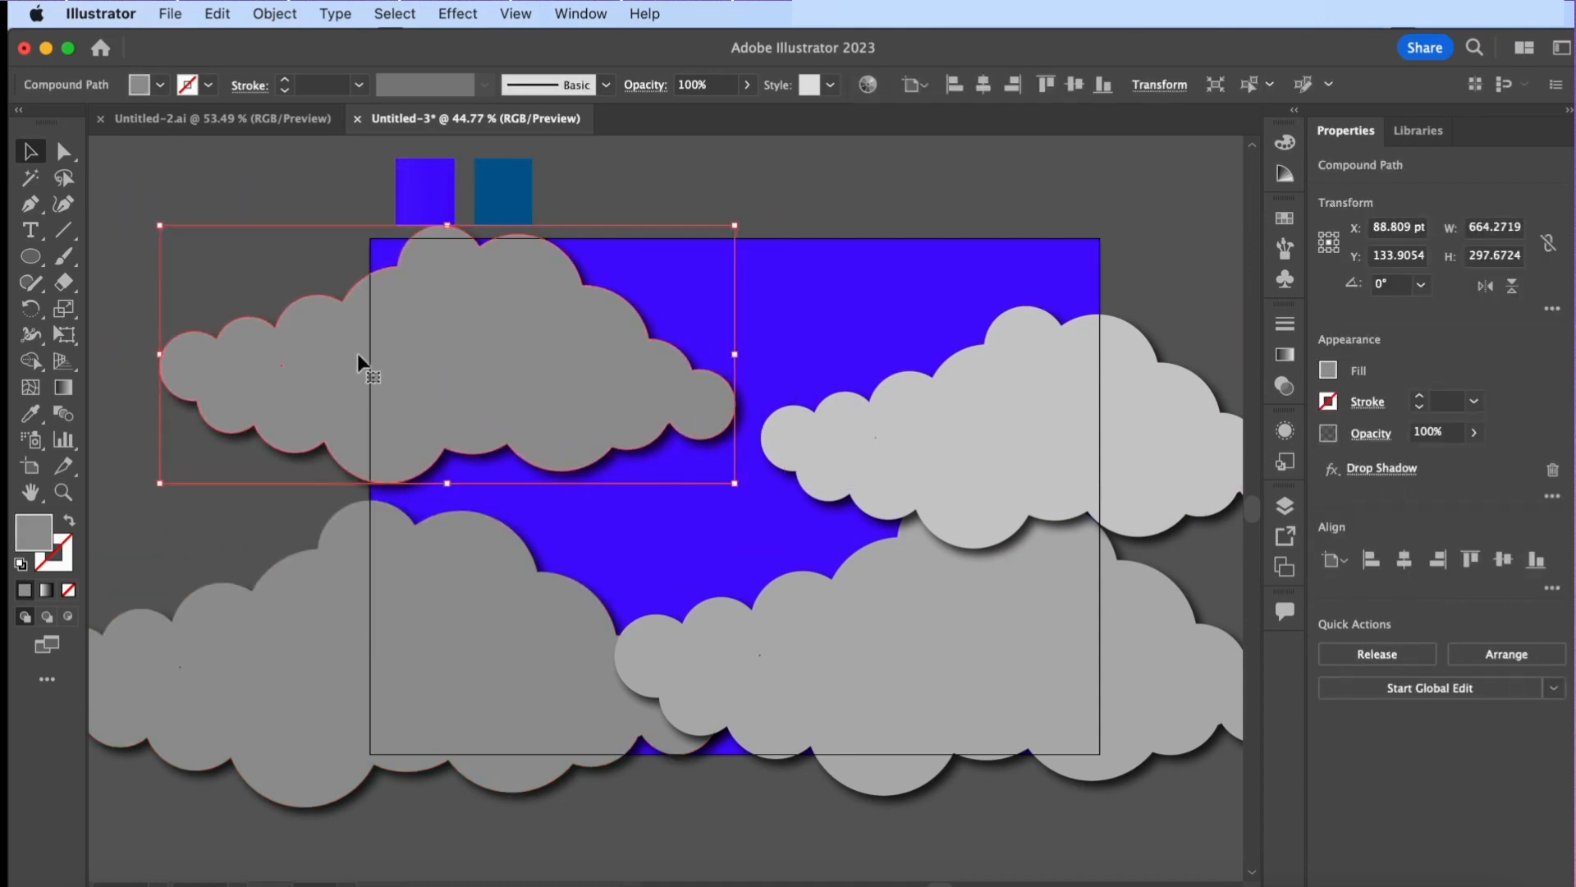
Reflect the upper-left cloud across the vertical axis
{"action": "right_click", "coordinate": [371, 353]}
{"action": "mouse_move", "coordinate": [575, 706]}
{"action": "left_click", "coordinate": [698, 755]}
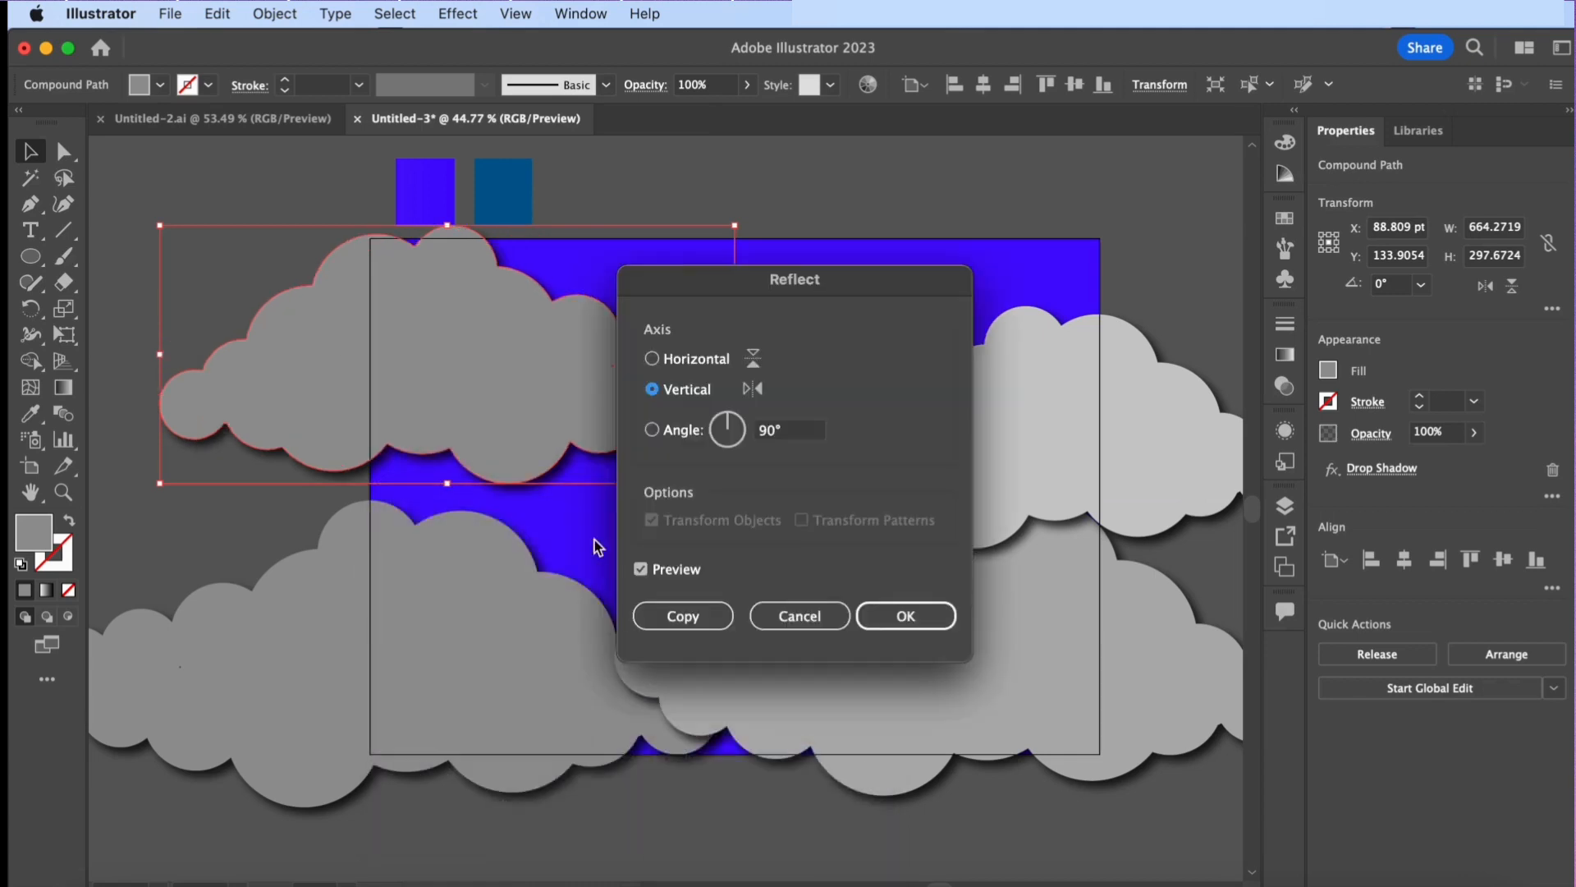
{"action": "left_click", "coordinate": [878, 622]}
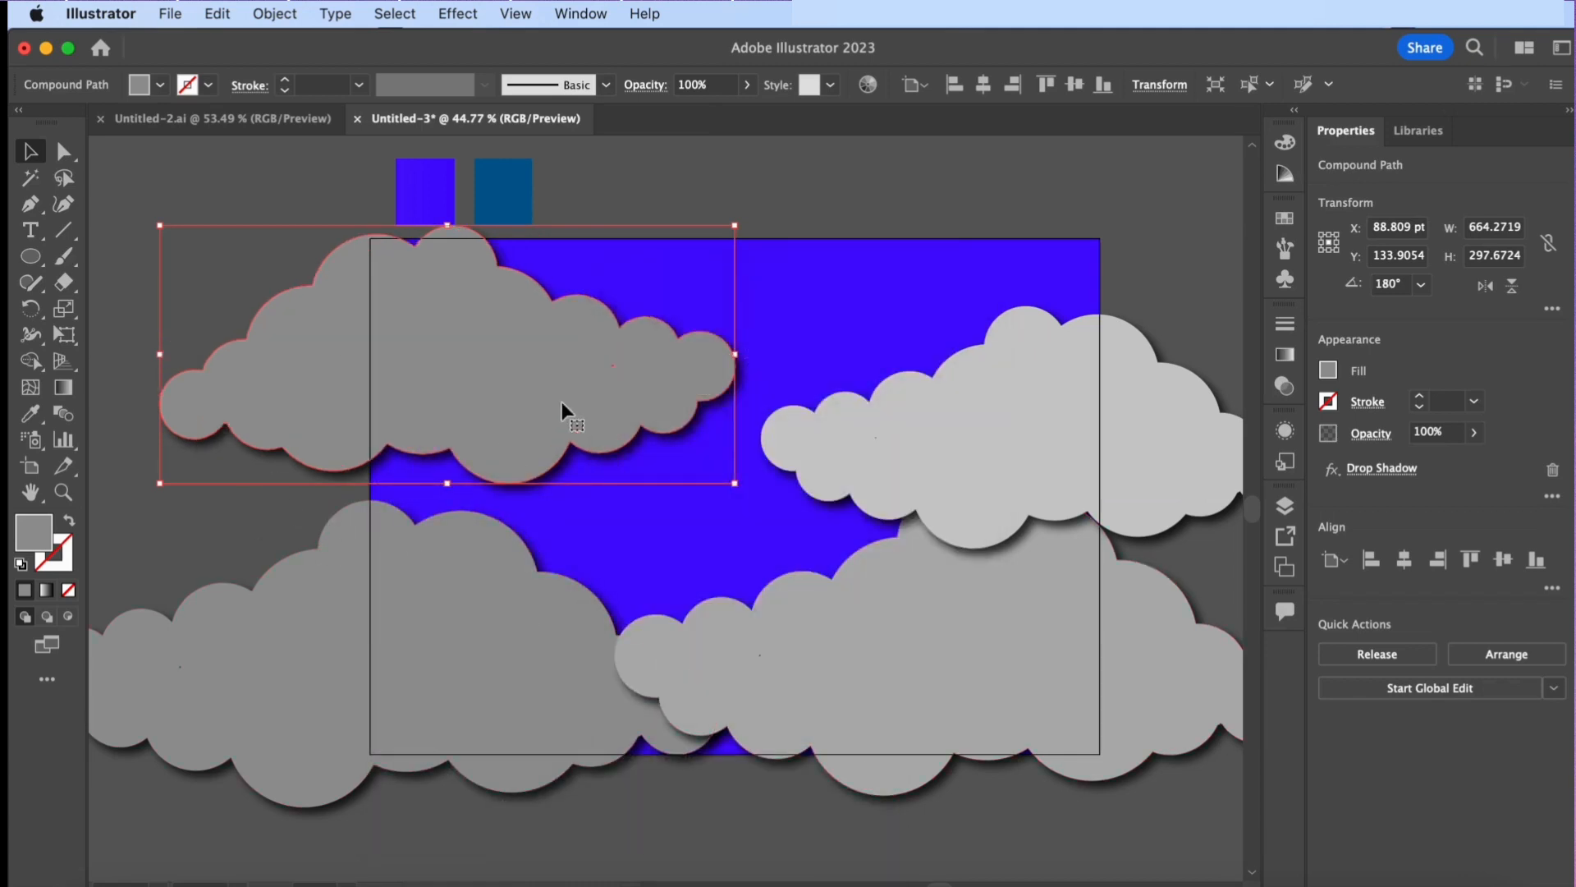
Enlarge the reflected cloud to about 697 pt wide, shift it past the artboard's left edge, and fill it with a lighter gray
{"action": "left_click", "coordinate": [149, 197]}
{"action": "left_click_drag", "start_coordinate": [316, 319], "coordinate": [324, 337]}
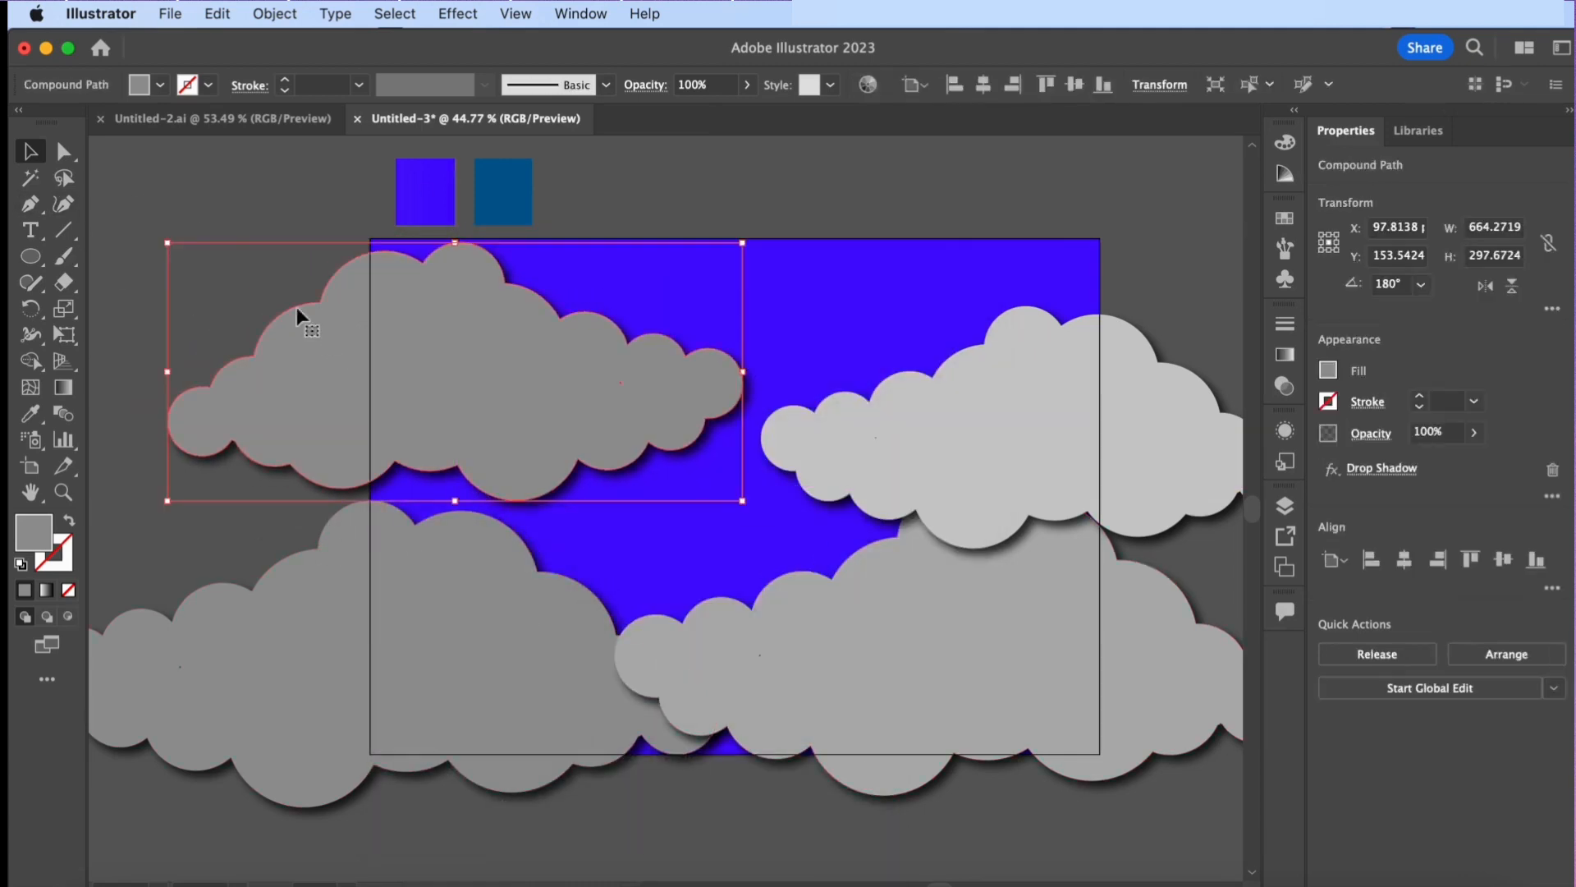
{"action": "left_click_drag", "start_coordinate": [167, 242], "coordinate": [141, 236]}
{"action": "left_click_drag", "start_coordinate": [335, 328], "coordinate": [277, 333]}
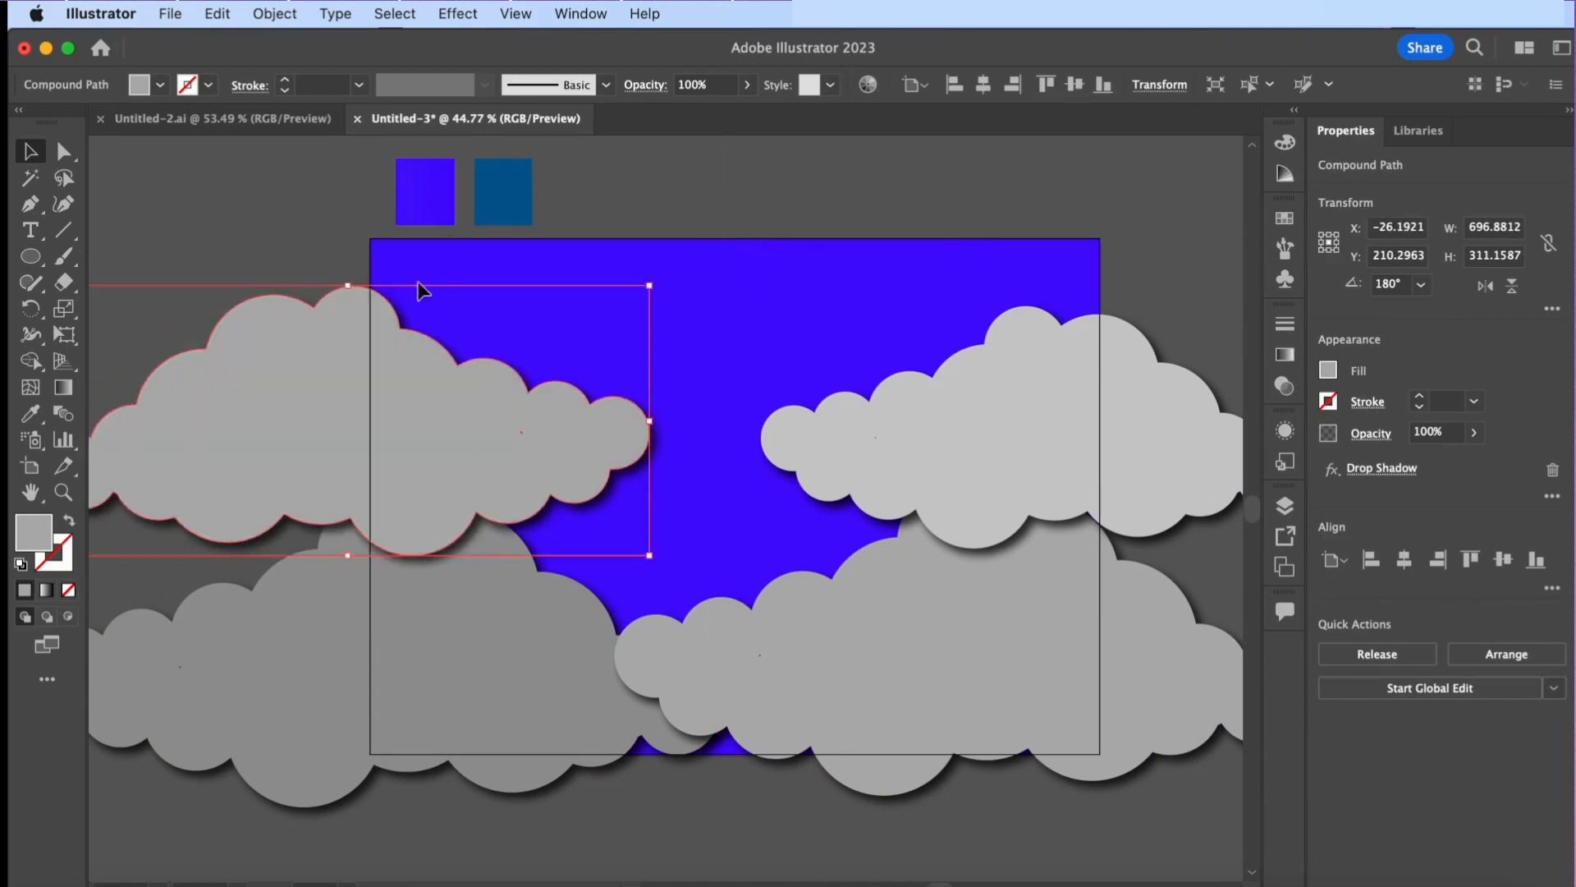
Copy the reflected cloud up to the artboard's top-left area and scale the copy to about 584 pt wide
{"action": "left_click_drag", "start_coordinate": [431, 436], "coordinate": [568, 321]}
{"action": "key", "text": "super+z"}
{"action": "left_click_drag", "start_coordinate": [389, 433], "coordinate": [550, 330]}
{"action": "left_click_drag", "start_coordinate": [207, 183], "coordinate": [377, 259]}
{"action": "left_click_drag", "start_coordinate": [559, 427], "coordinate": [528, 391]}
{"action": "left_click_drag", "start_coordinate": [352, 213], "coordinate": [277, 186]}
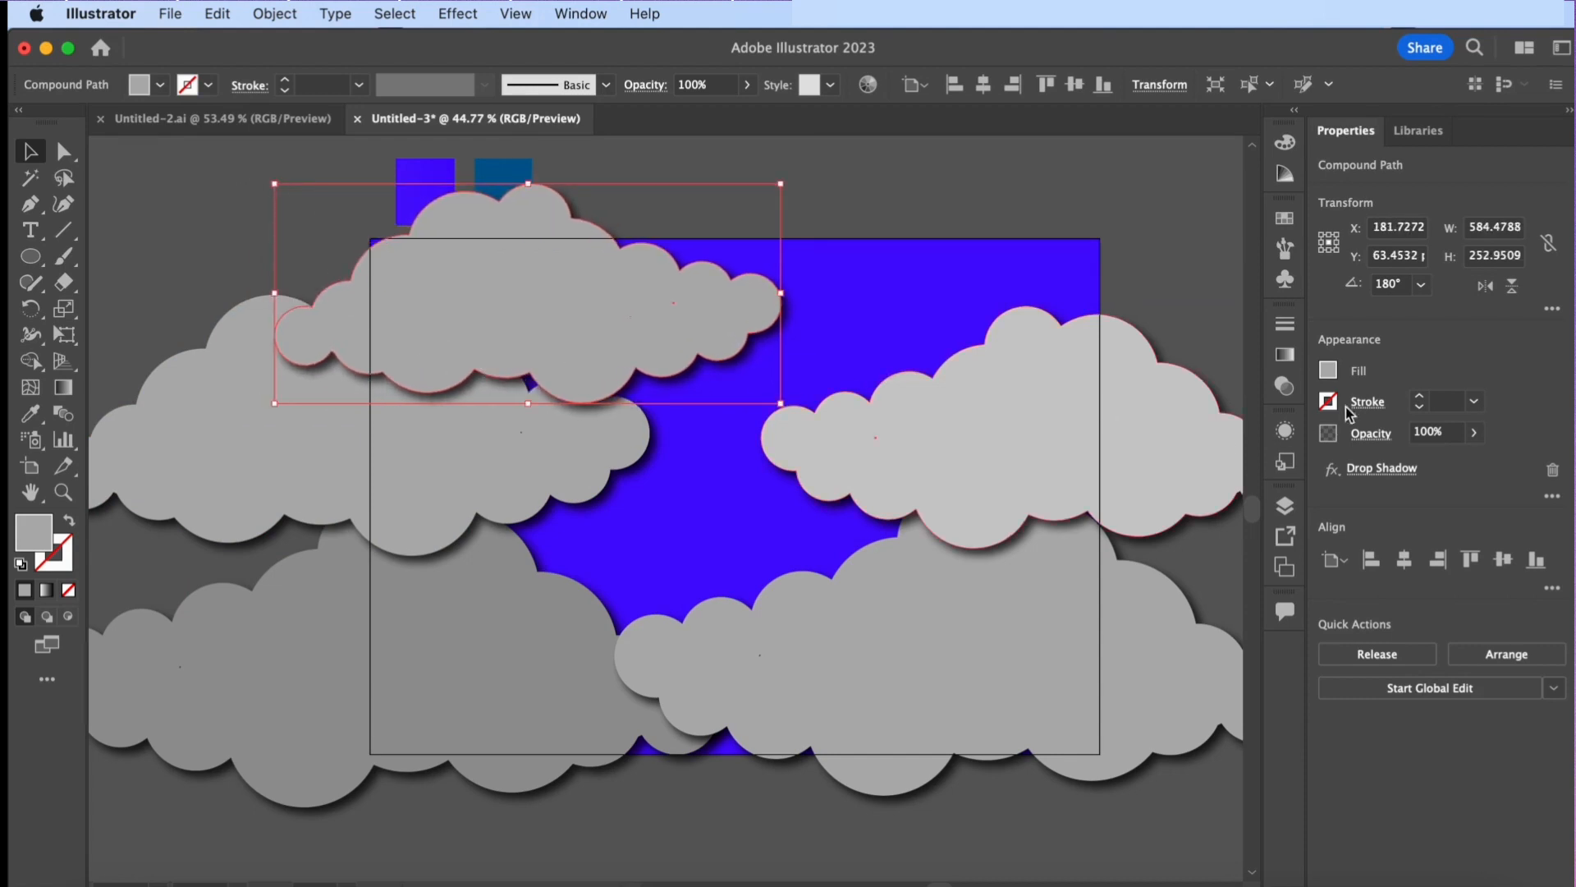
Fill the top cloud with a very light gray swatch and deselect it
{"action": "left_click", "coordinate": [1328, 370]}
{"action": "left_click", "coordinate": [1244, 529]}
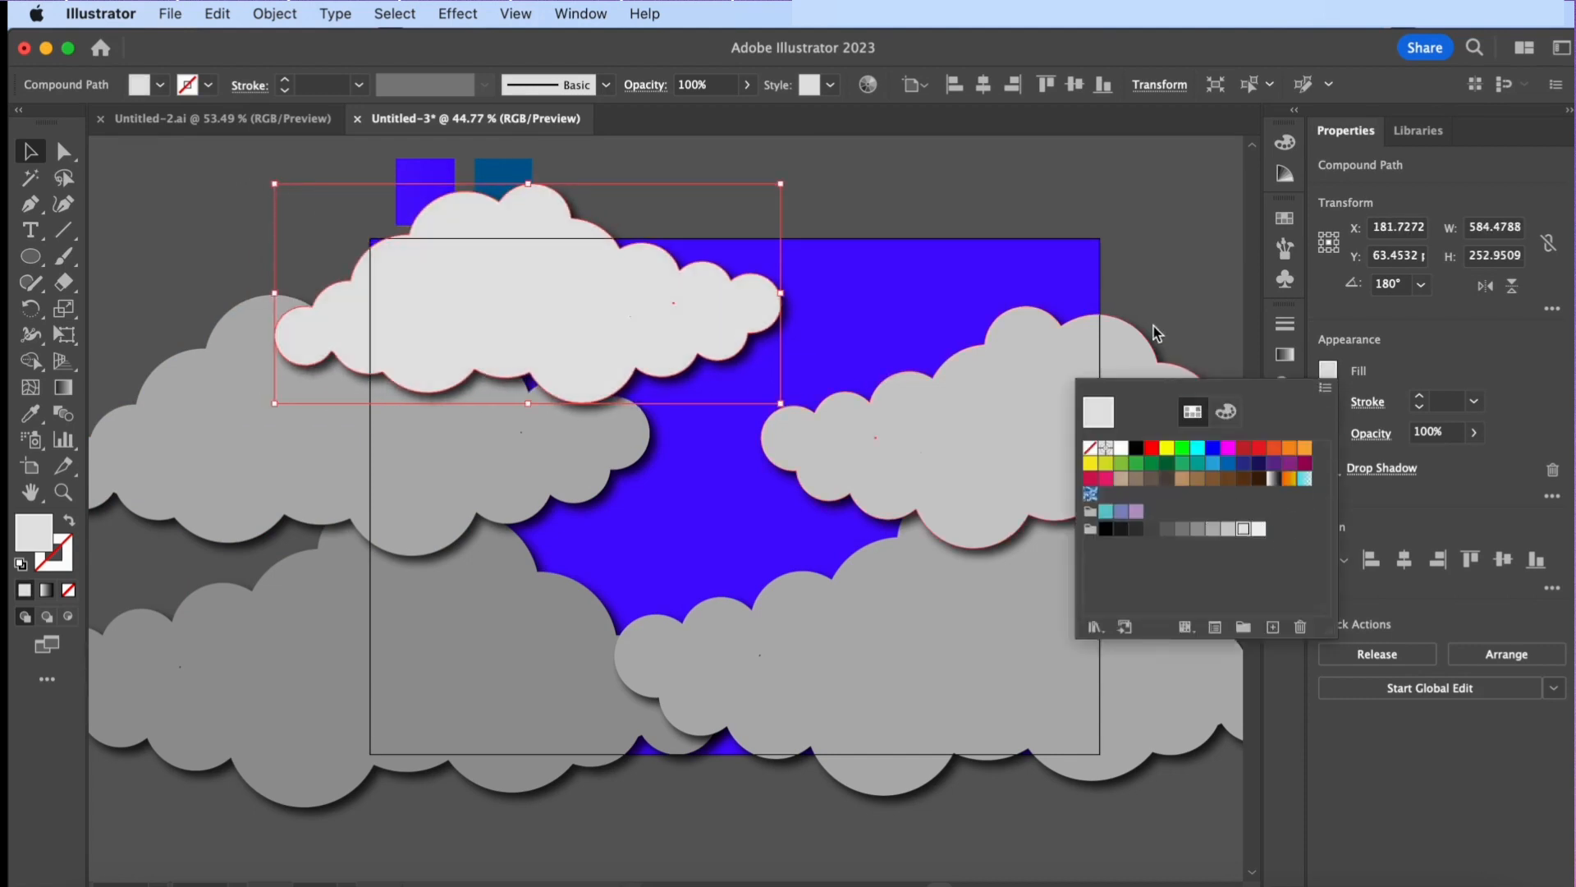
{"action": "left_click", "coordinate": [1121, 238]}
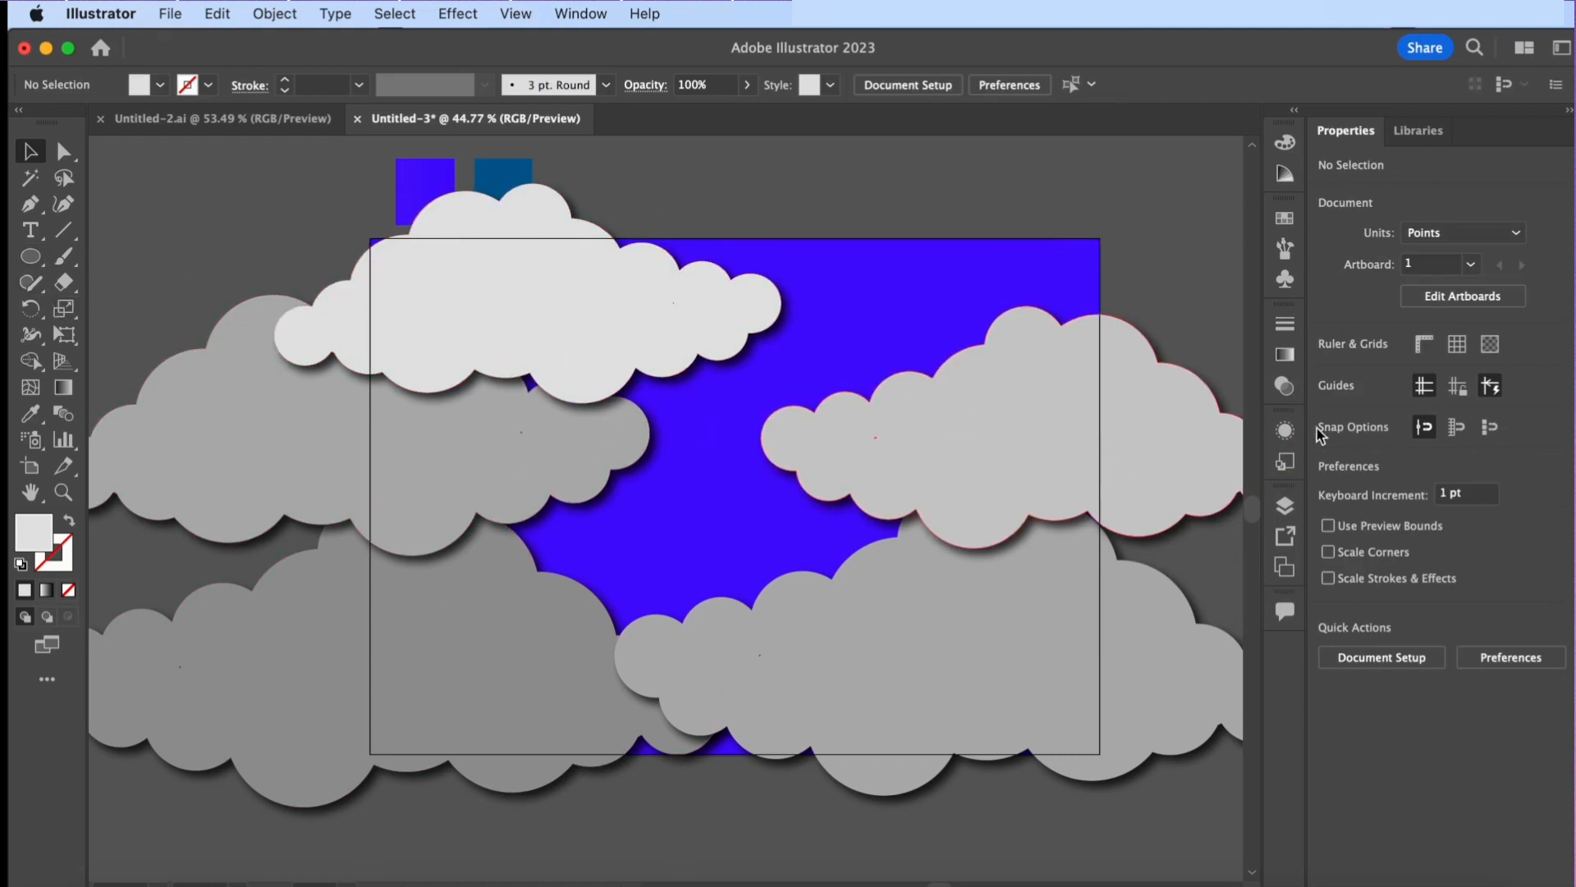
Lock Layer 2 and add a new layer above it
{"action": "left_click", "coordinate": [1285, 506]}
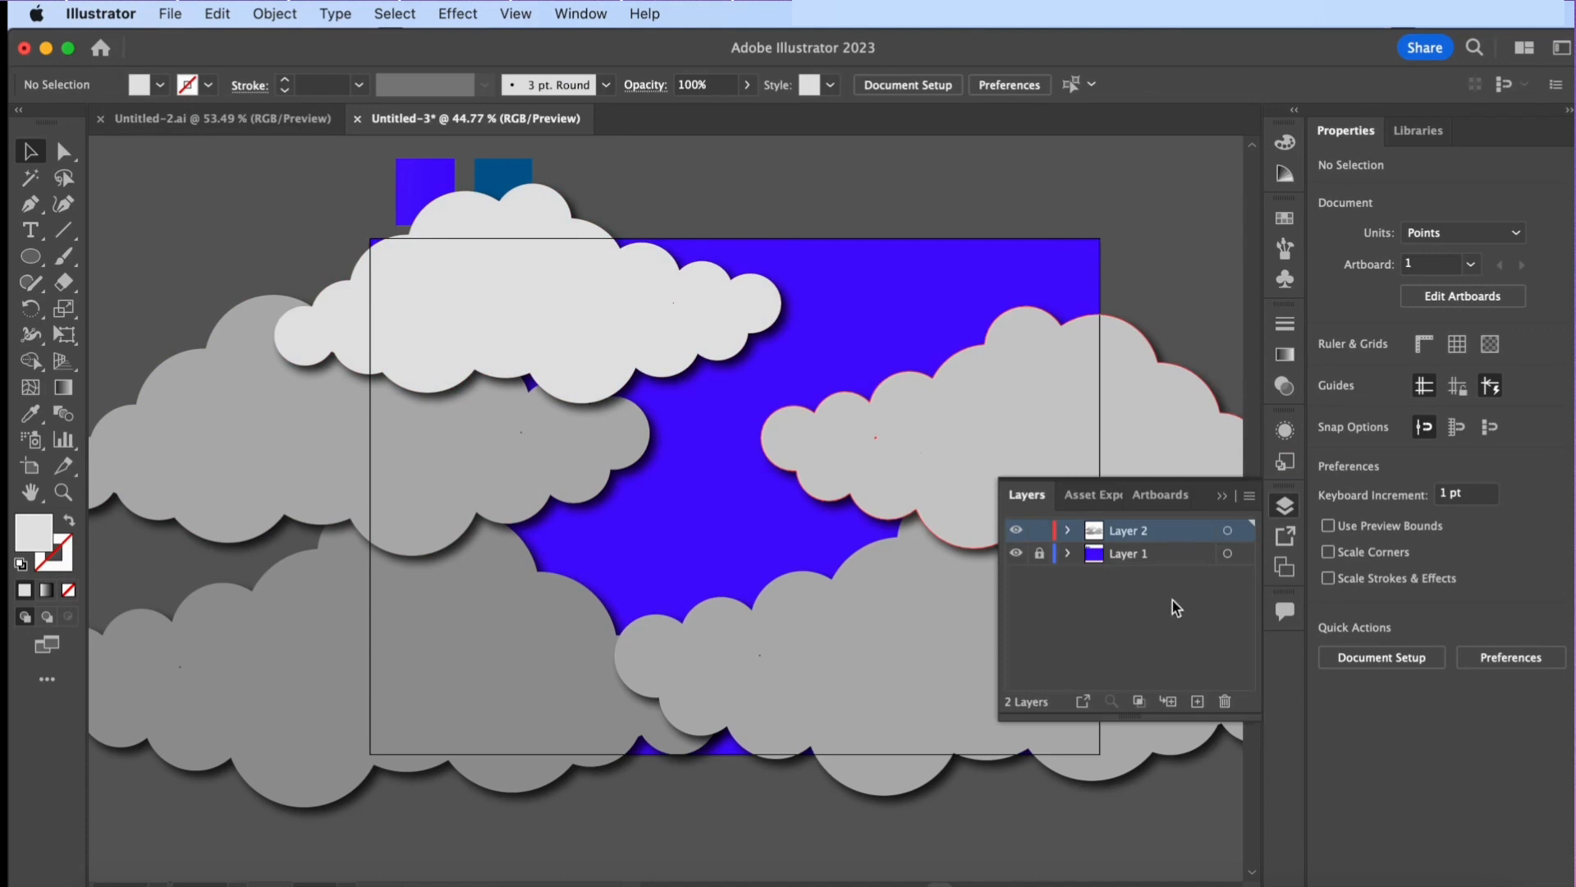
{"action": "left_click", "coordinate": [1039, 531]}
{"action": "left_click", "coordinate": [1197, 701]}
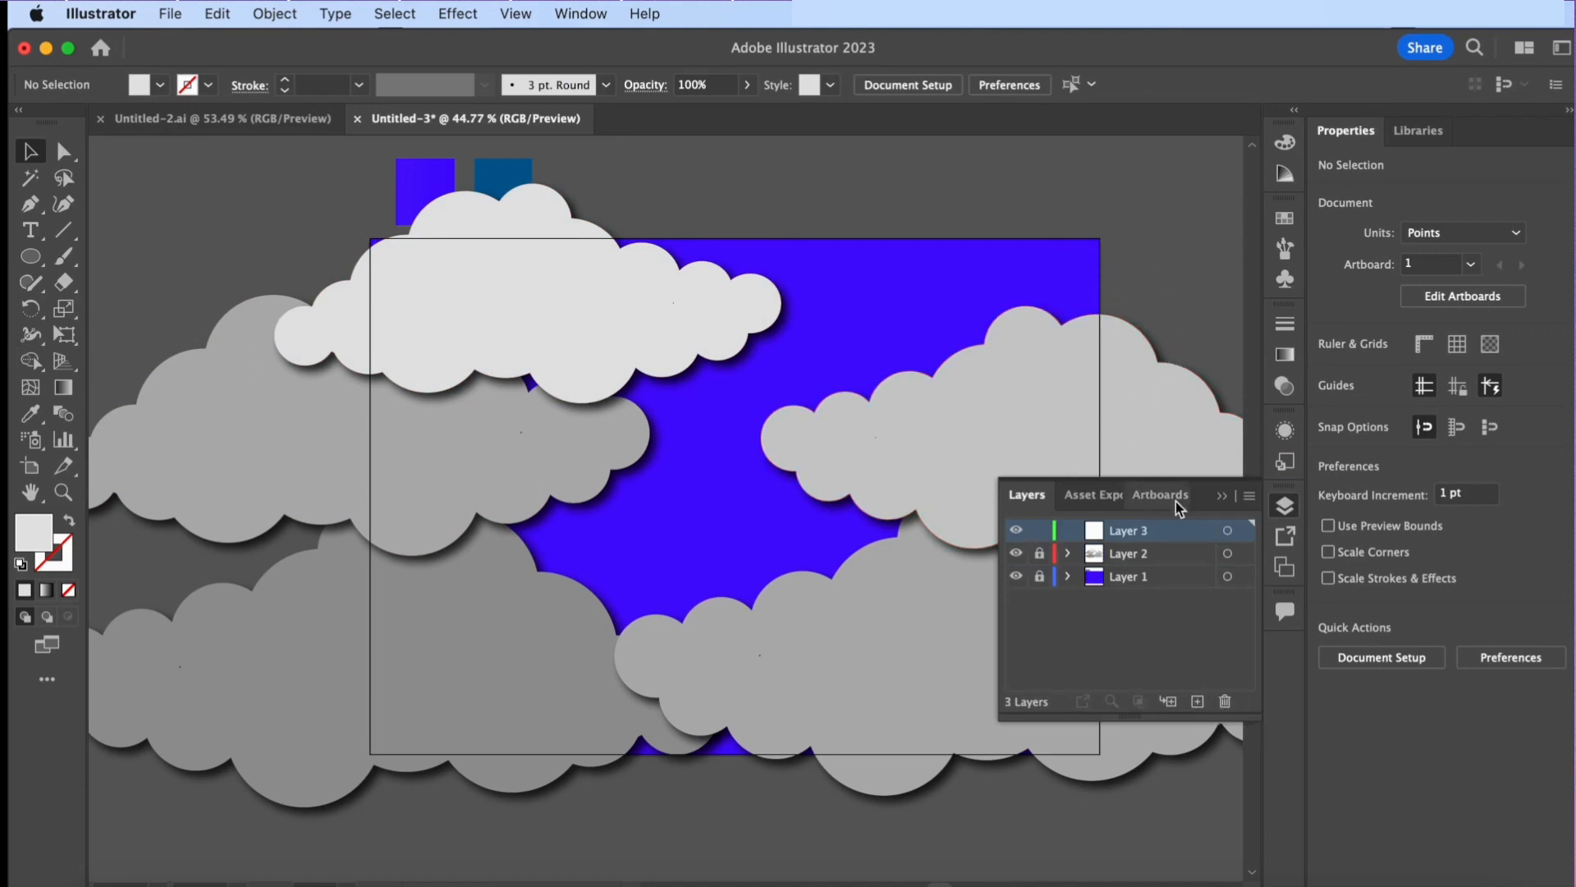
{"action": "left_click", "coordinate": [1223, 496]}
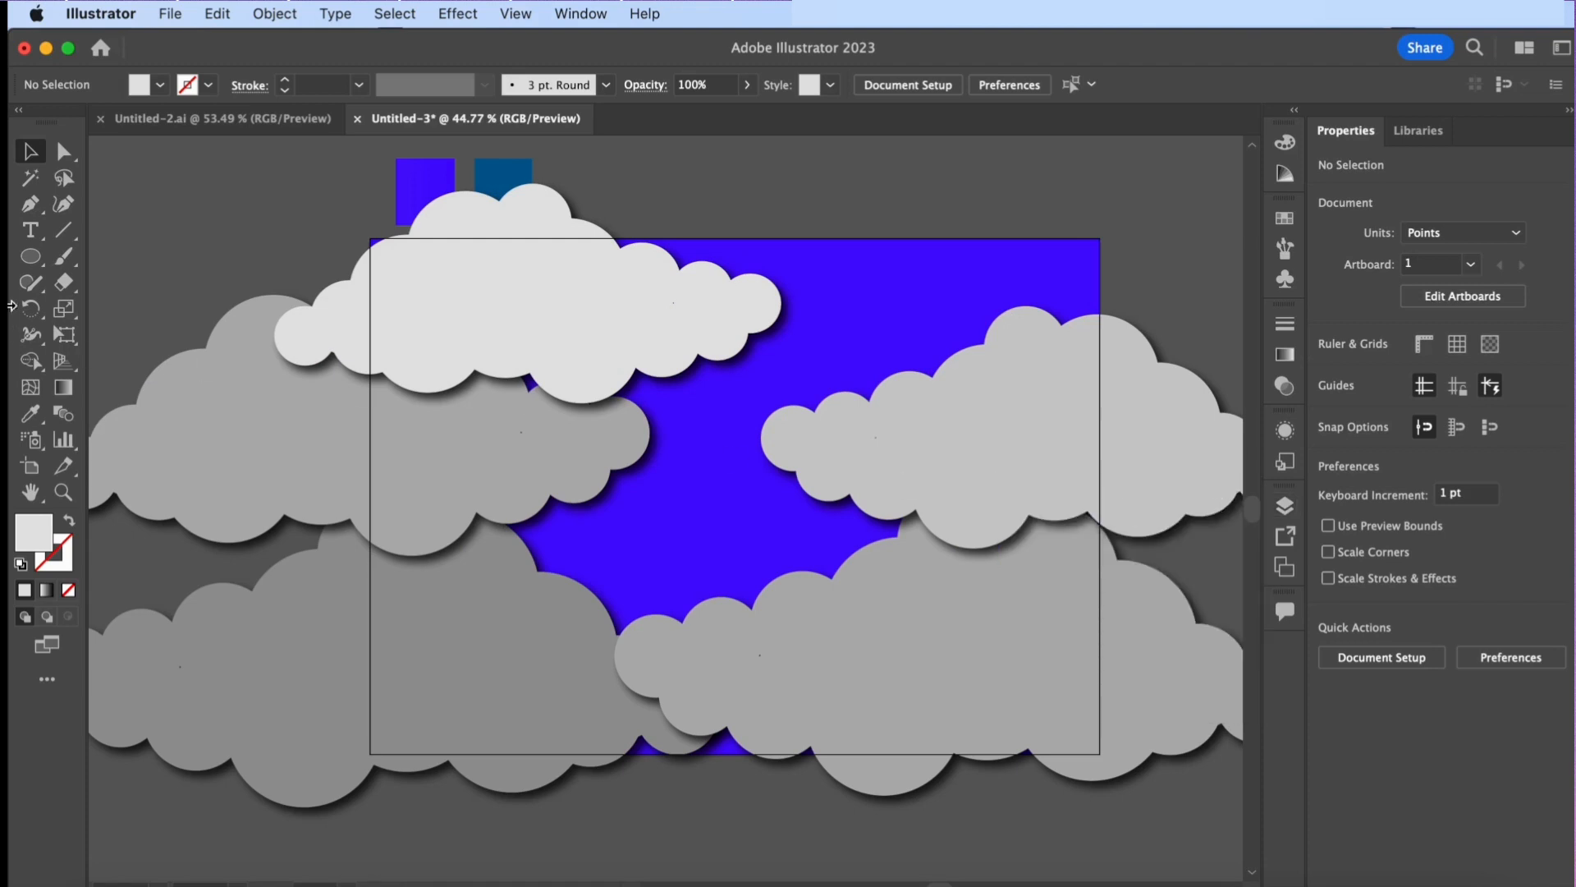
Draw a circle about 144 pt in diameter in the gap between the clouds and fill it with white
{"action": "left_click", "coordinate": [33, 257]}
{"action": "left_click_drag", "start_coordinate": [631, 437], "coordinate": [756, 563]}
{"action": "left_click", "coordinate": [1333, 376]}
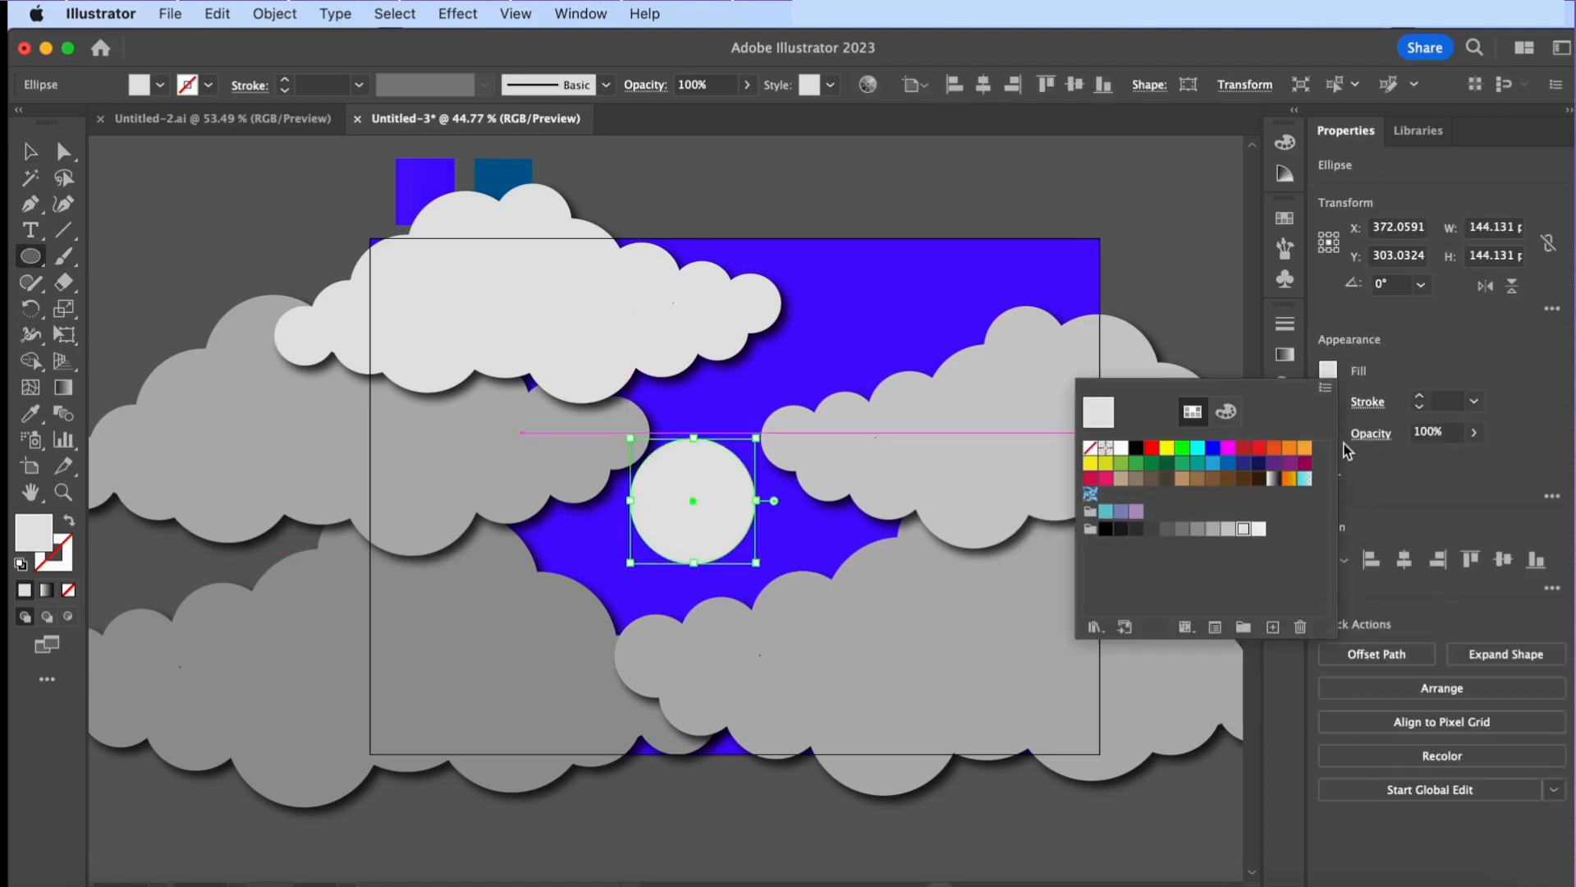
{"action": "left_click", "coordinate": [1121, 447]}
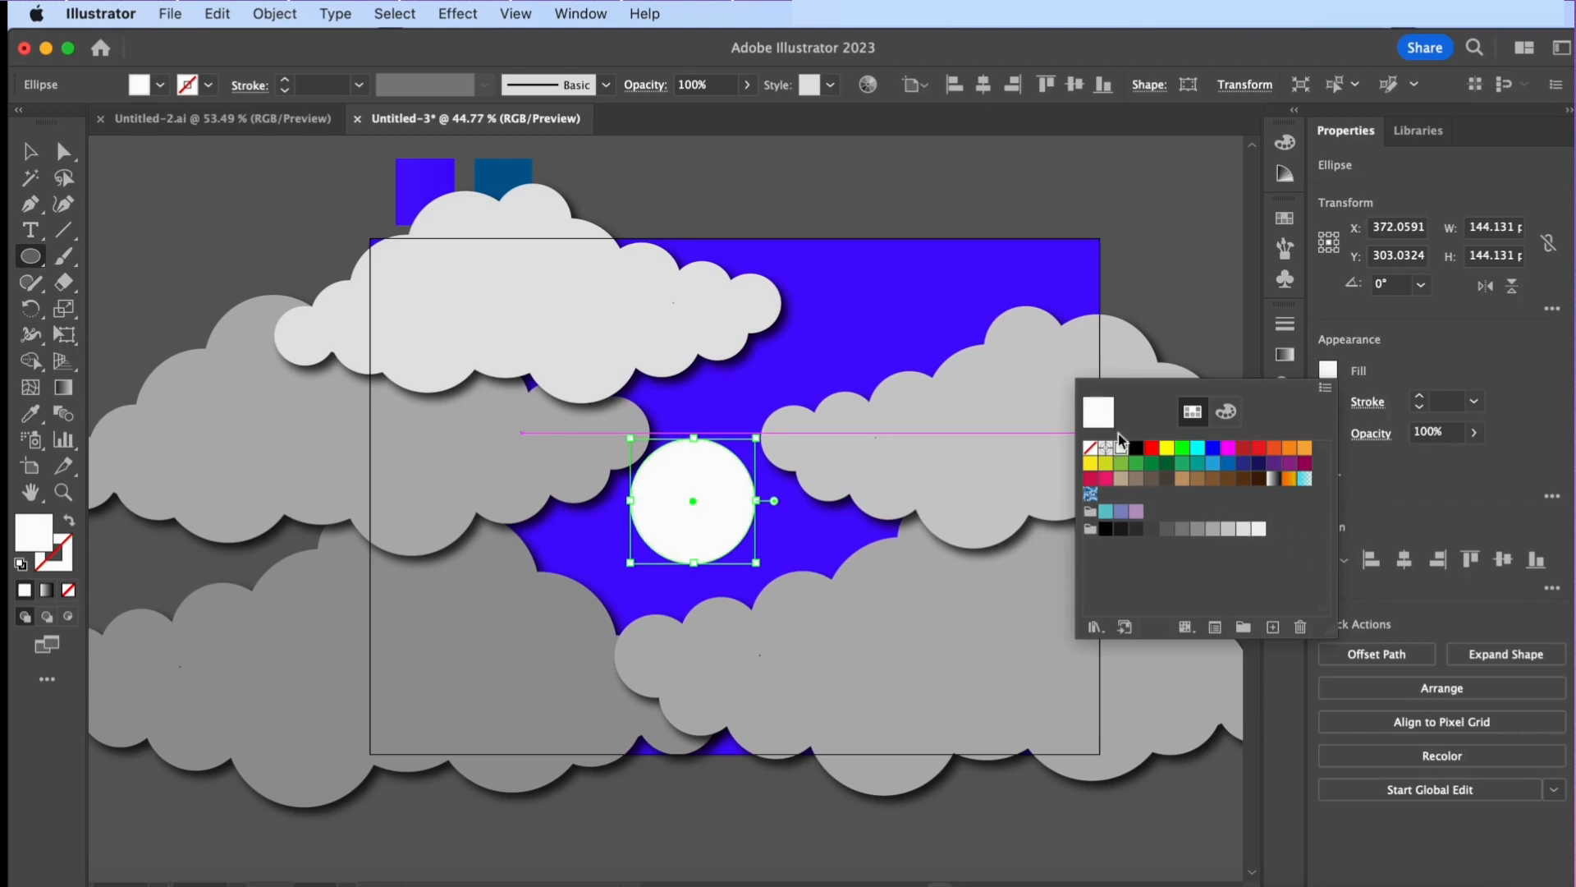
{"action": "left_click", "coordinate": [1127, 299]}
{"action": "left_click", "coordinate": [1126, 286]}
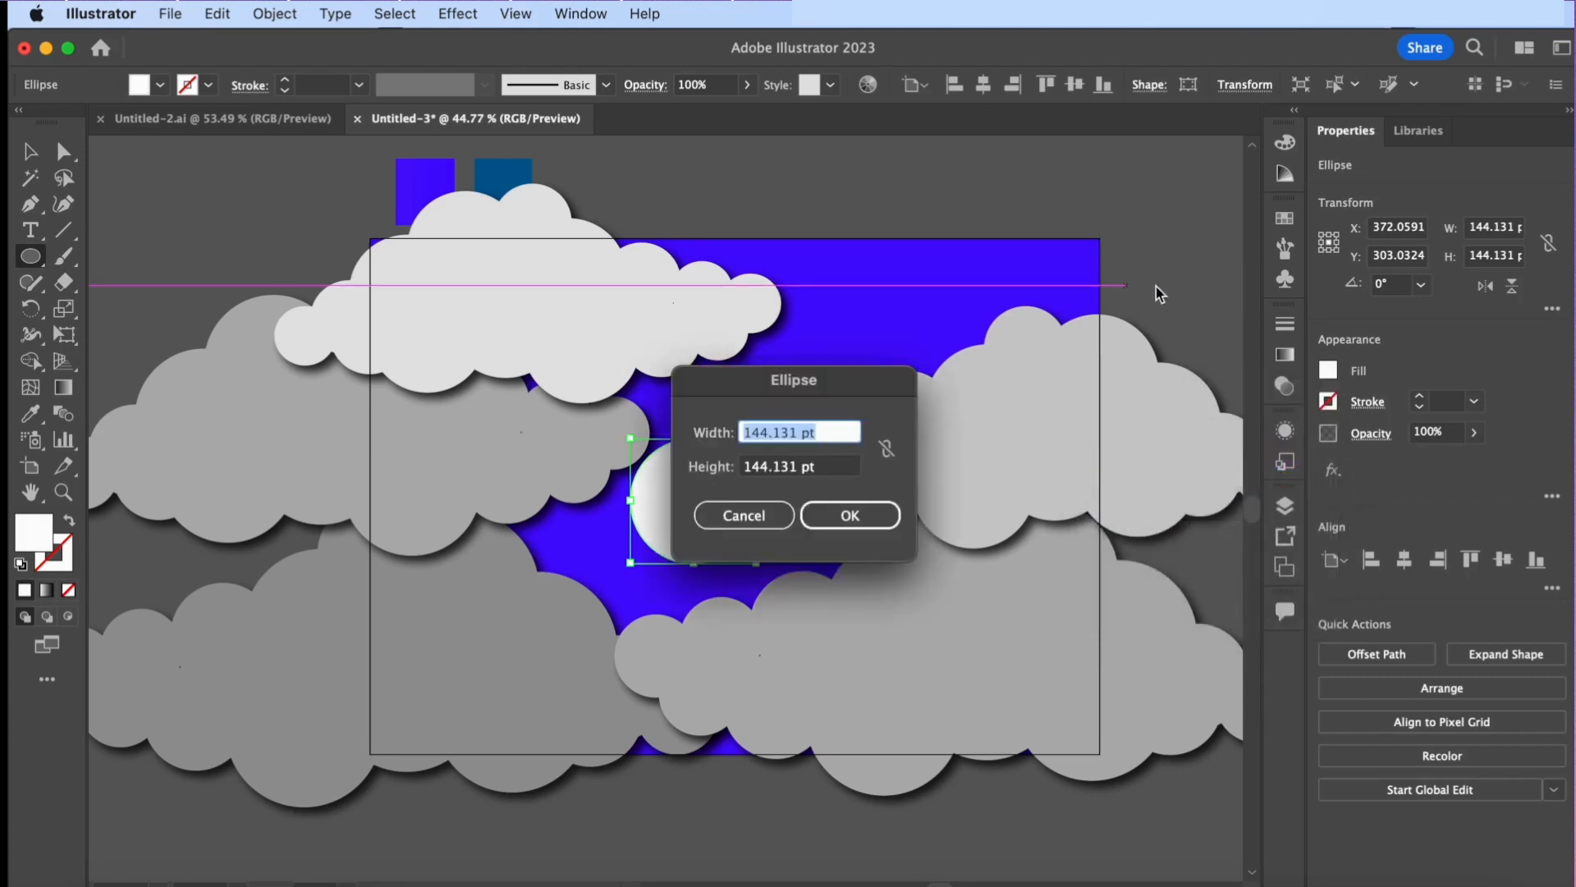
{"action": "left_click", "coordinate": [755, 513]}
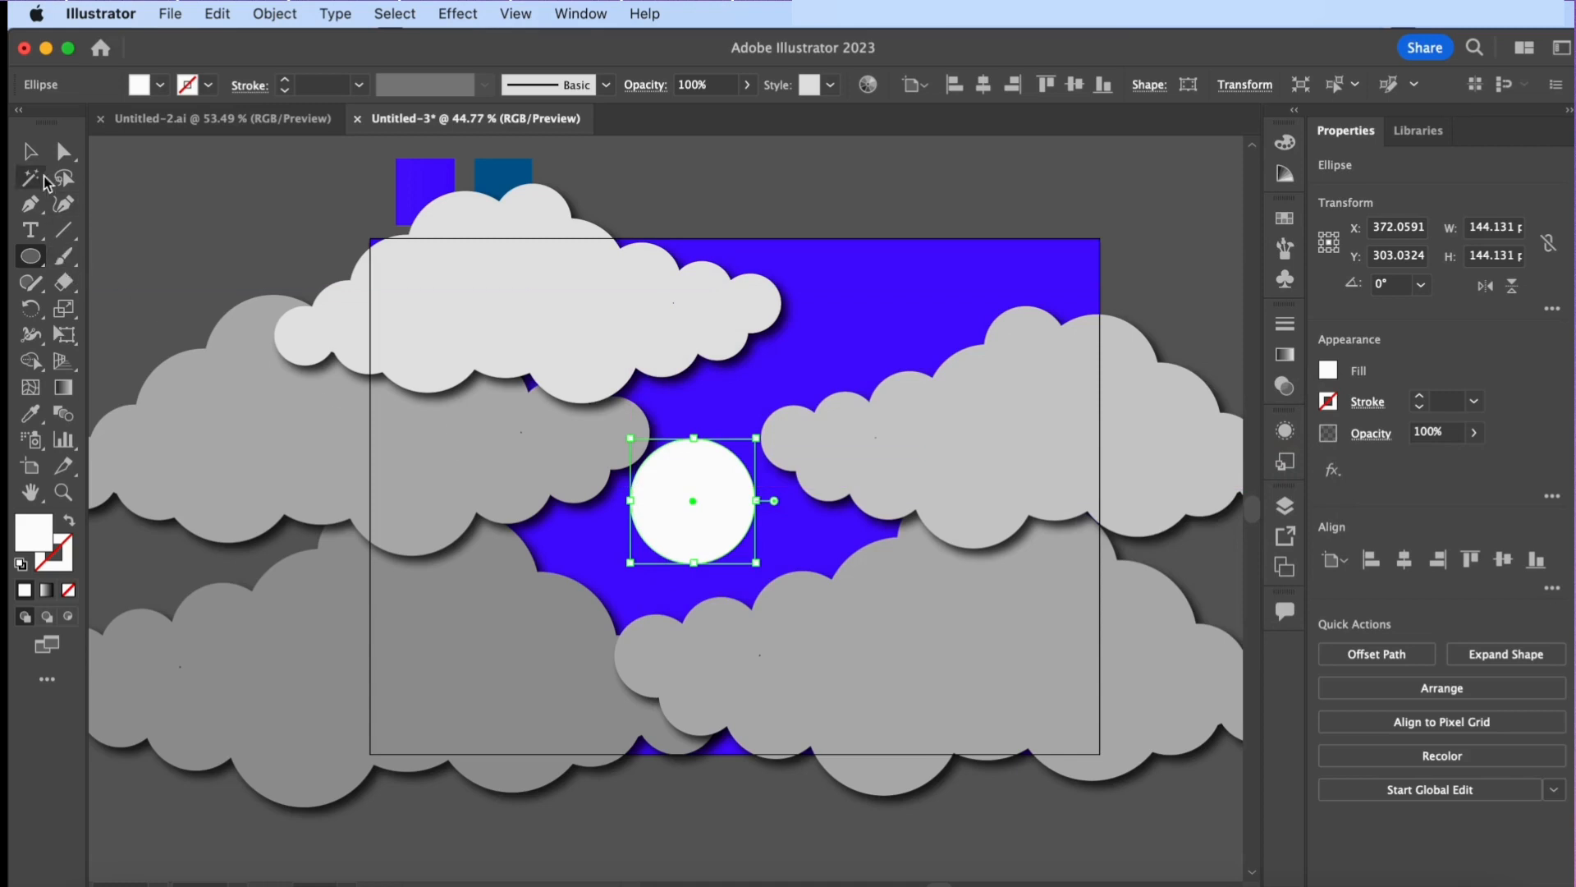
Place a copy of the white circle to its right so that the two circles overlap
{"action": "left_click", "coordinate": [39, 155]}
{"action": "left_click_drag", "start_coordinate": [669, 520], "coordinate": [724, 534]}
{"action": "left_click", "coordinate": [606, 577]}
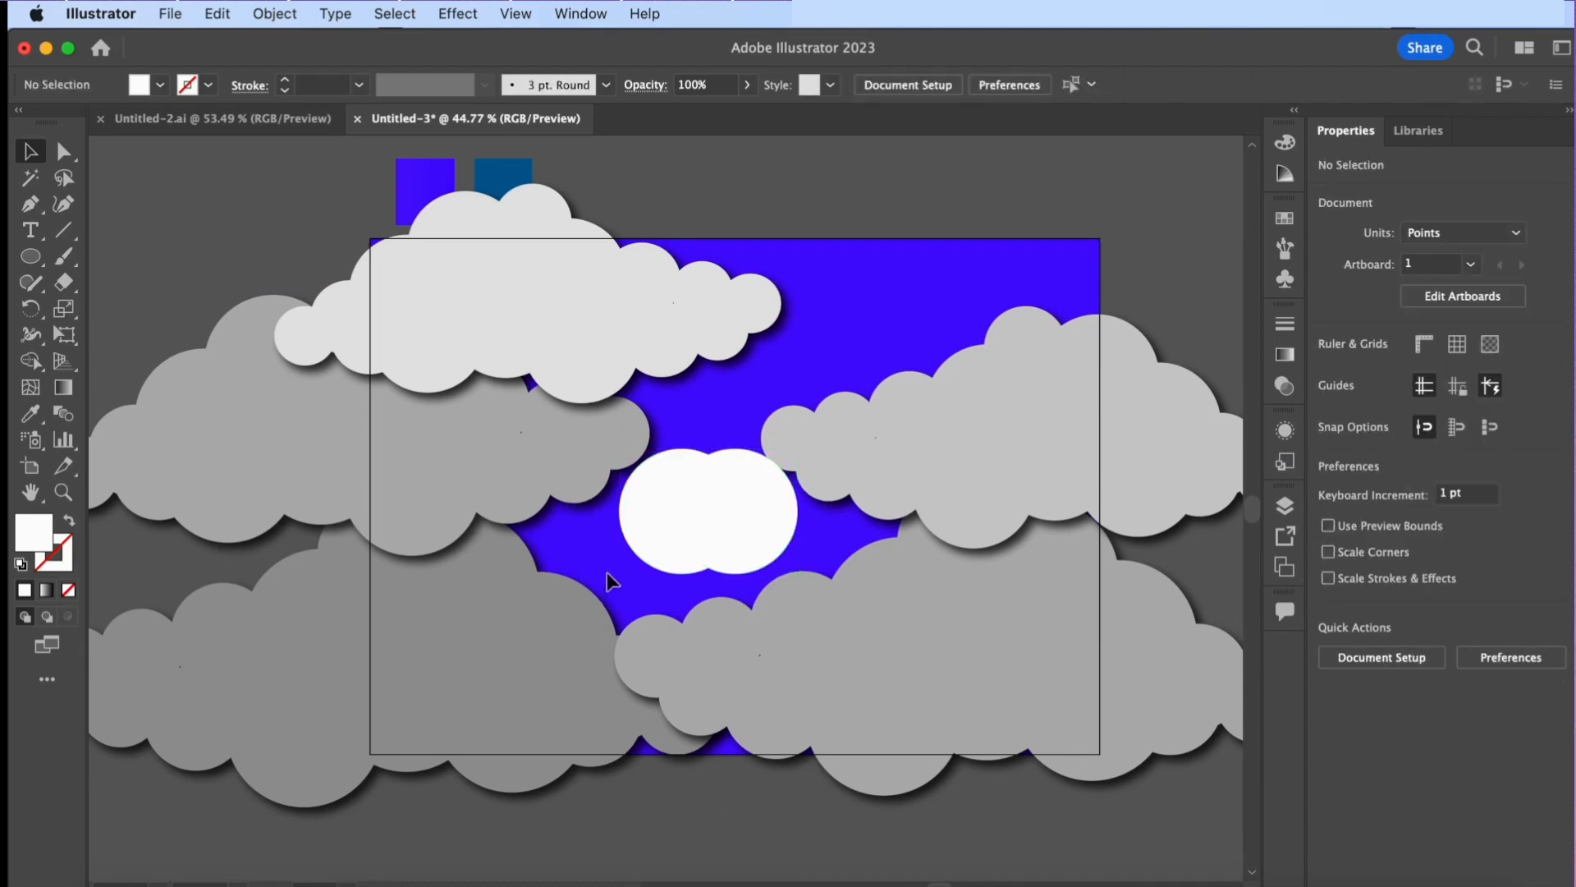
Select both circles and merge their overlap with the right-hand area using the Shape Builder tool
{"action": "left_click_drag", "start_coordinate": [820, 460], "coordinate": [811, 469]}
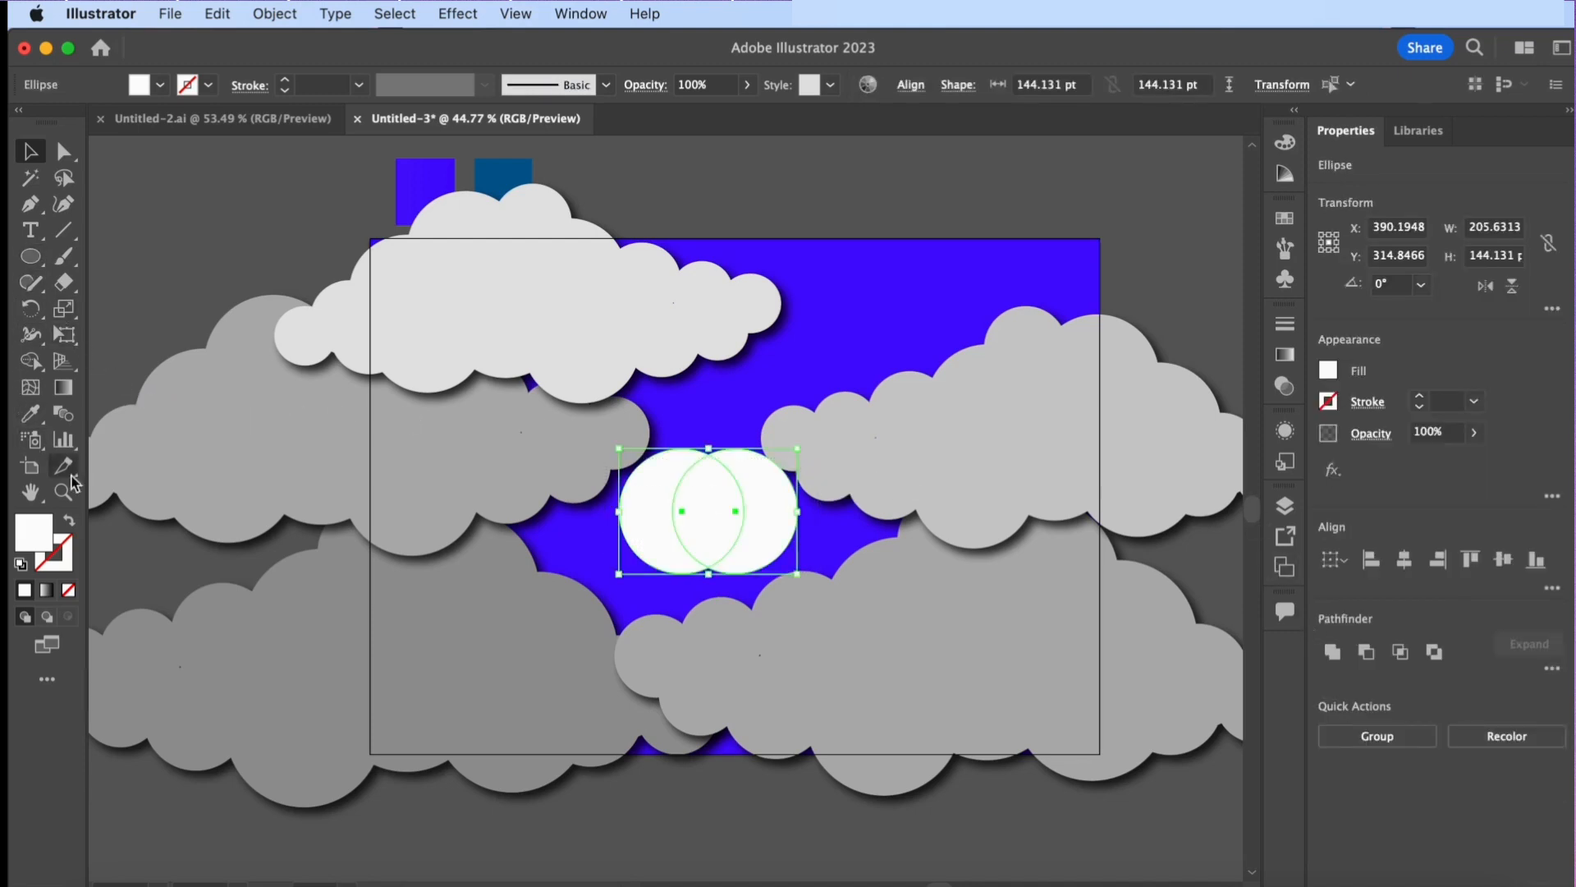
{"action": "left_click", "coordinate": [30, 361]}
{"action": "left_click_drag", "start_coordinate": [706, 529], "coordinate": [755, 526]}
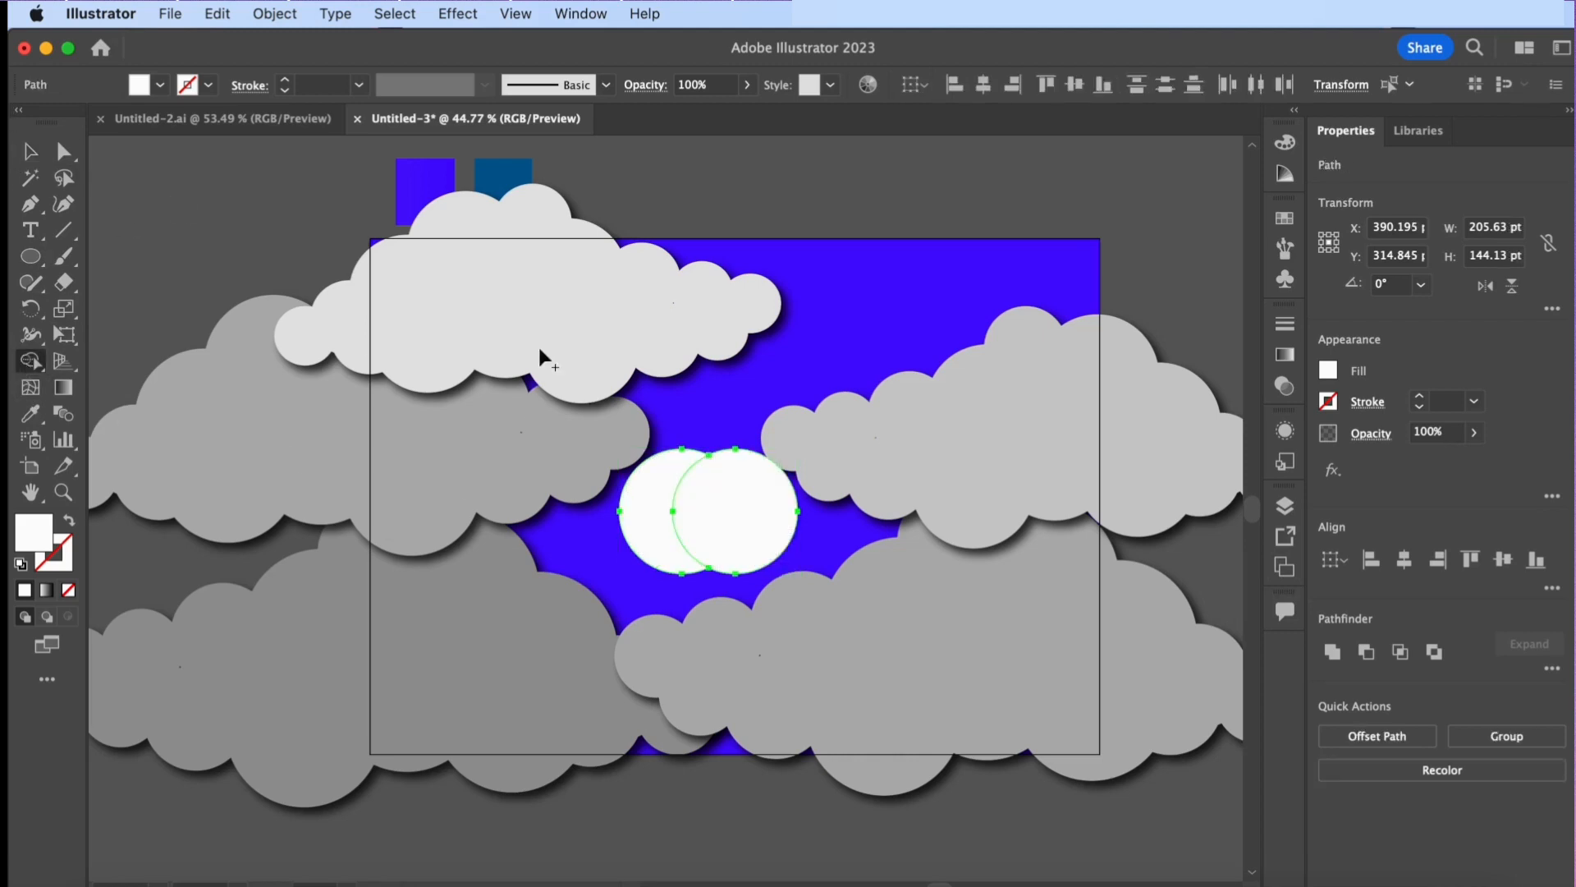
Delete the merged right-hand circle to leave a white crescent moon
{"action": "left_click", "coordinate": [30, 149]}
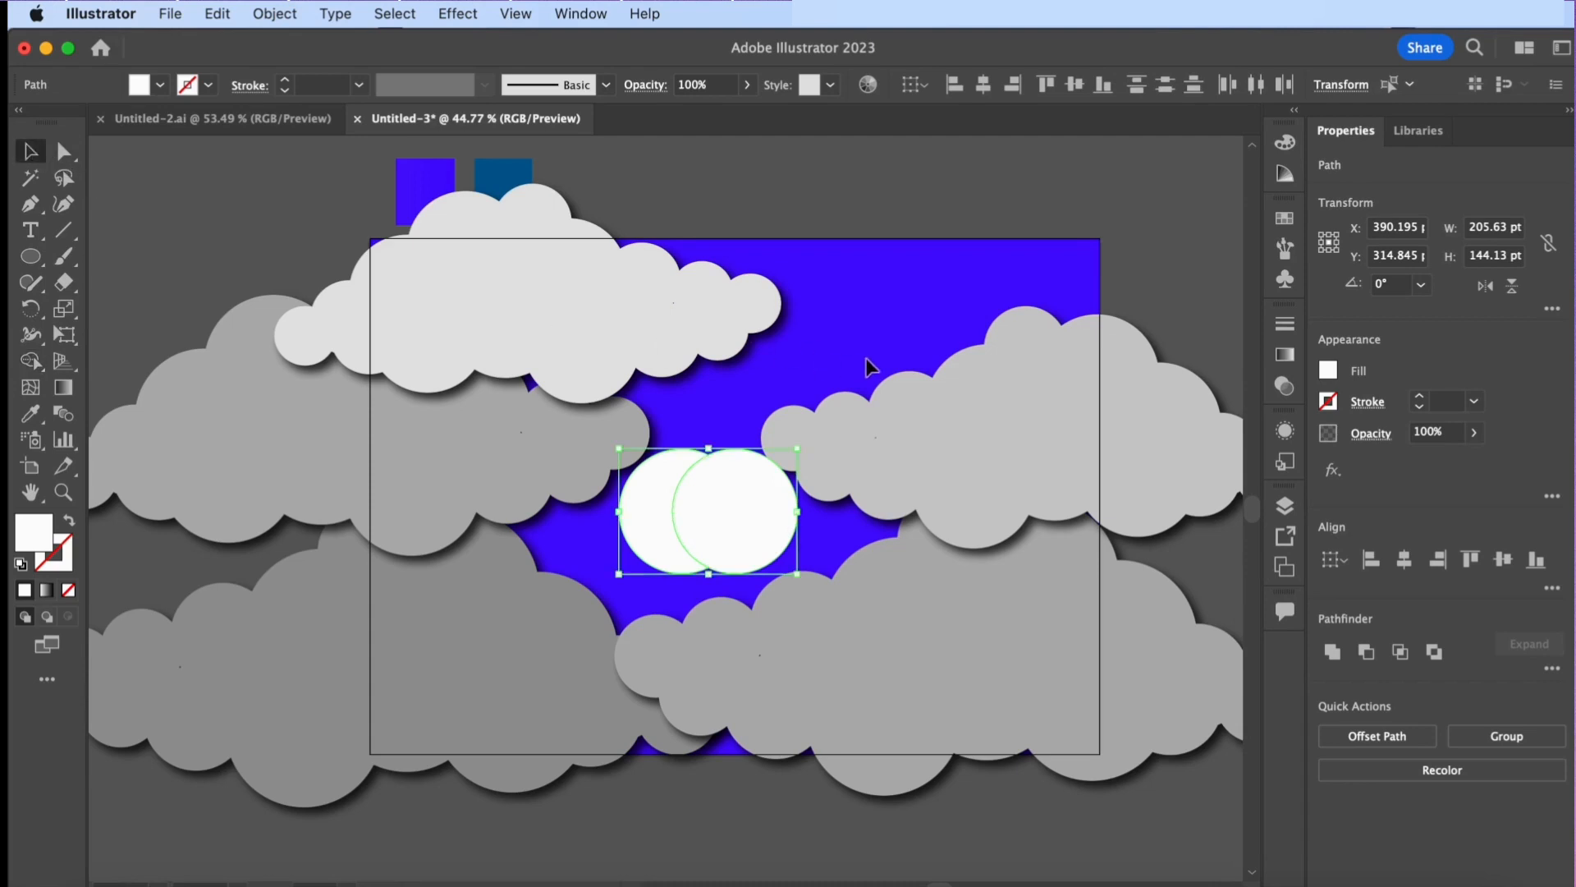
{"action": "double_click", "coordinate": [750, 489]}
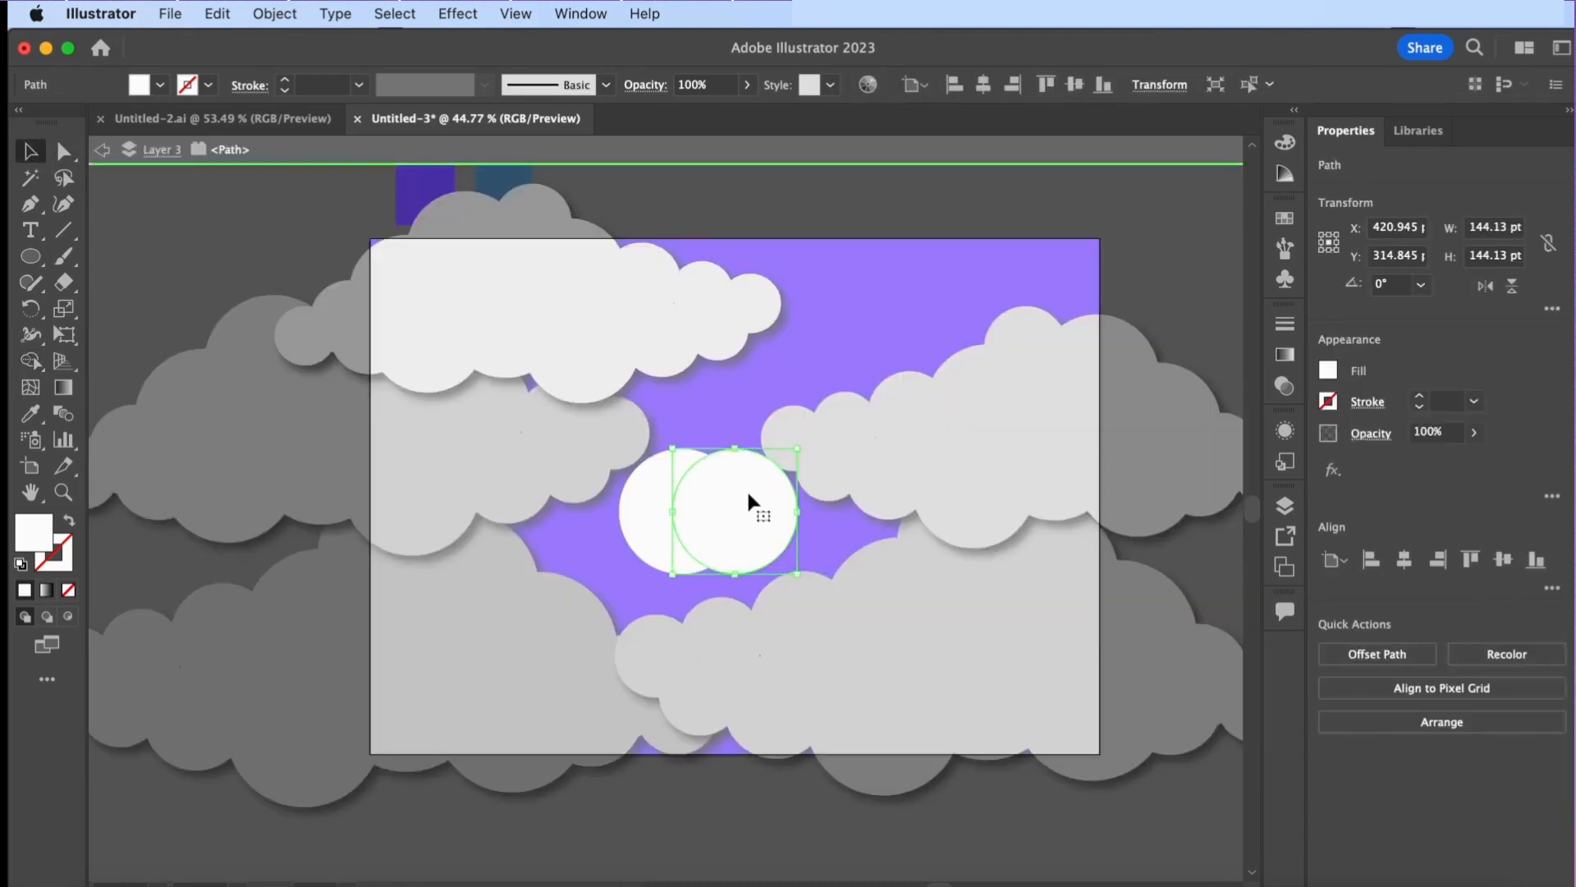
{"action": "left_click", "coordinate": [839, 313]}
{"action": "double_click", "coordinate": [843, 313]}
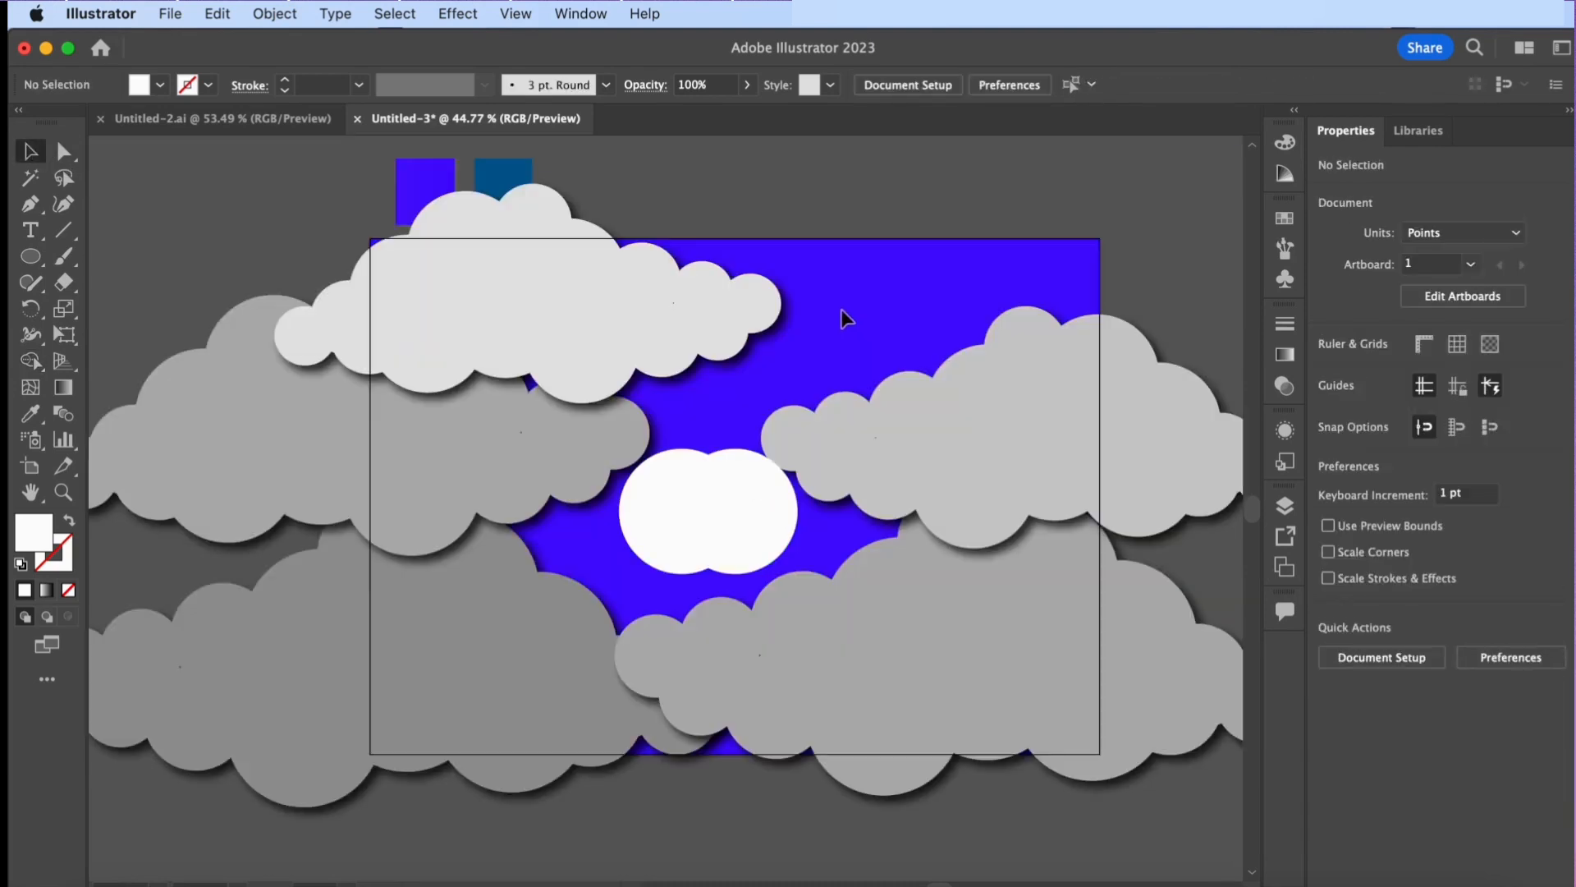
{"action": "left_click", "coordinate": [747, 530]}
{"action": "key", "text": "Delete"}
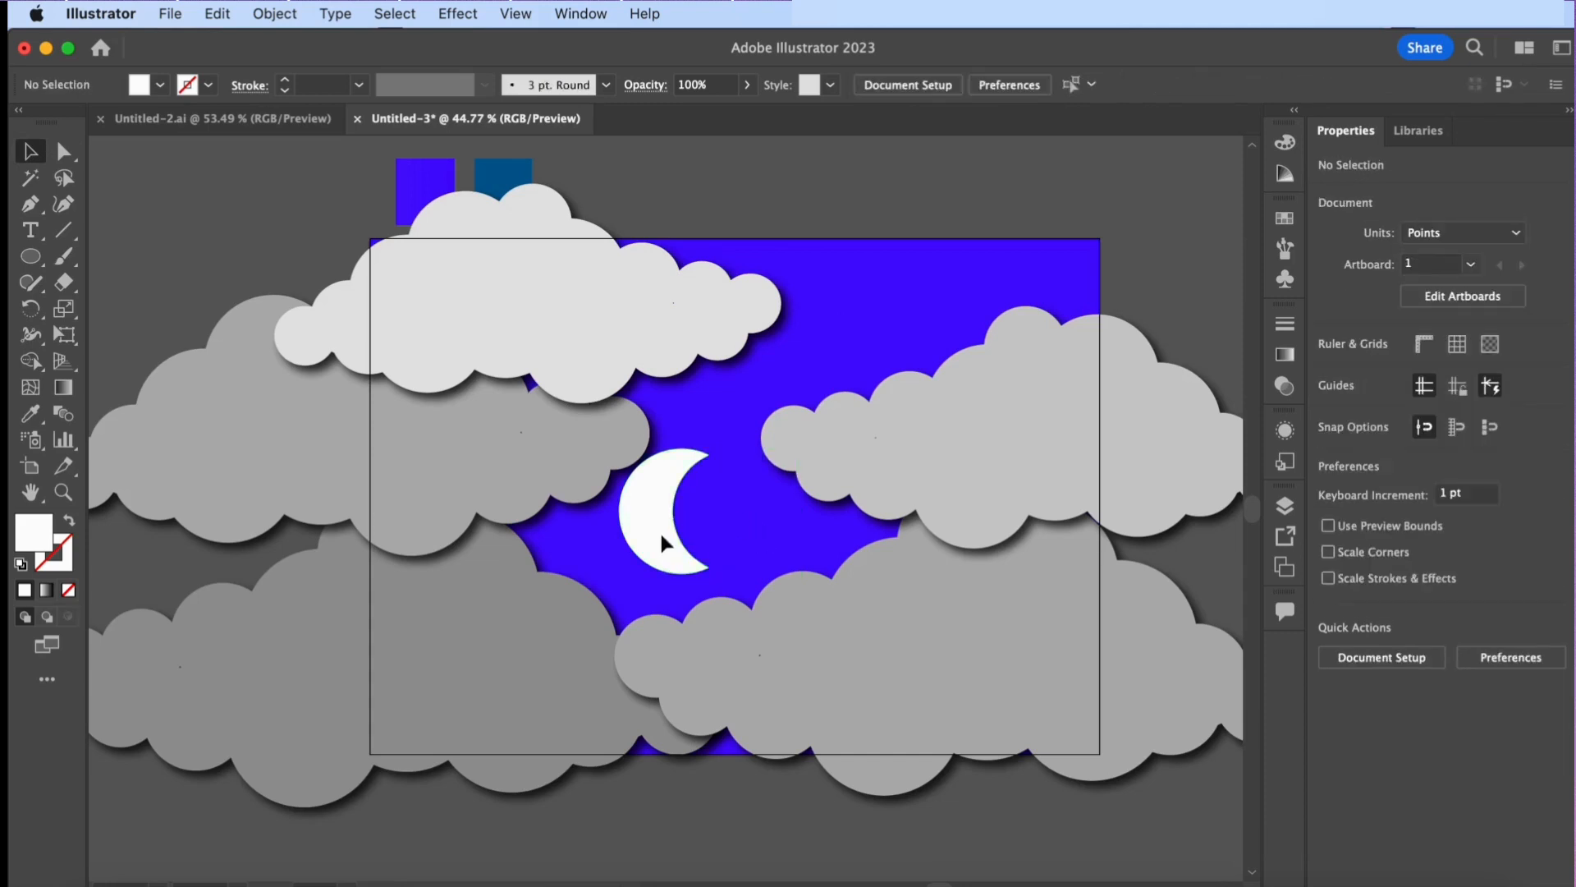
Rotate the crescent about 31° and give it a Multiply drop shadow with 75% opacity, 7 pt offsets and 5 pt blur
{"action": "left_click_drag", "start_coordinate": [663, 541], "coordinate": [719, 508]}
{"action": "left_click", "coordinate": [471, 15]}
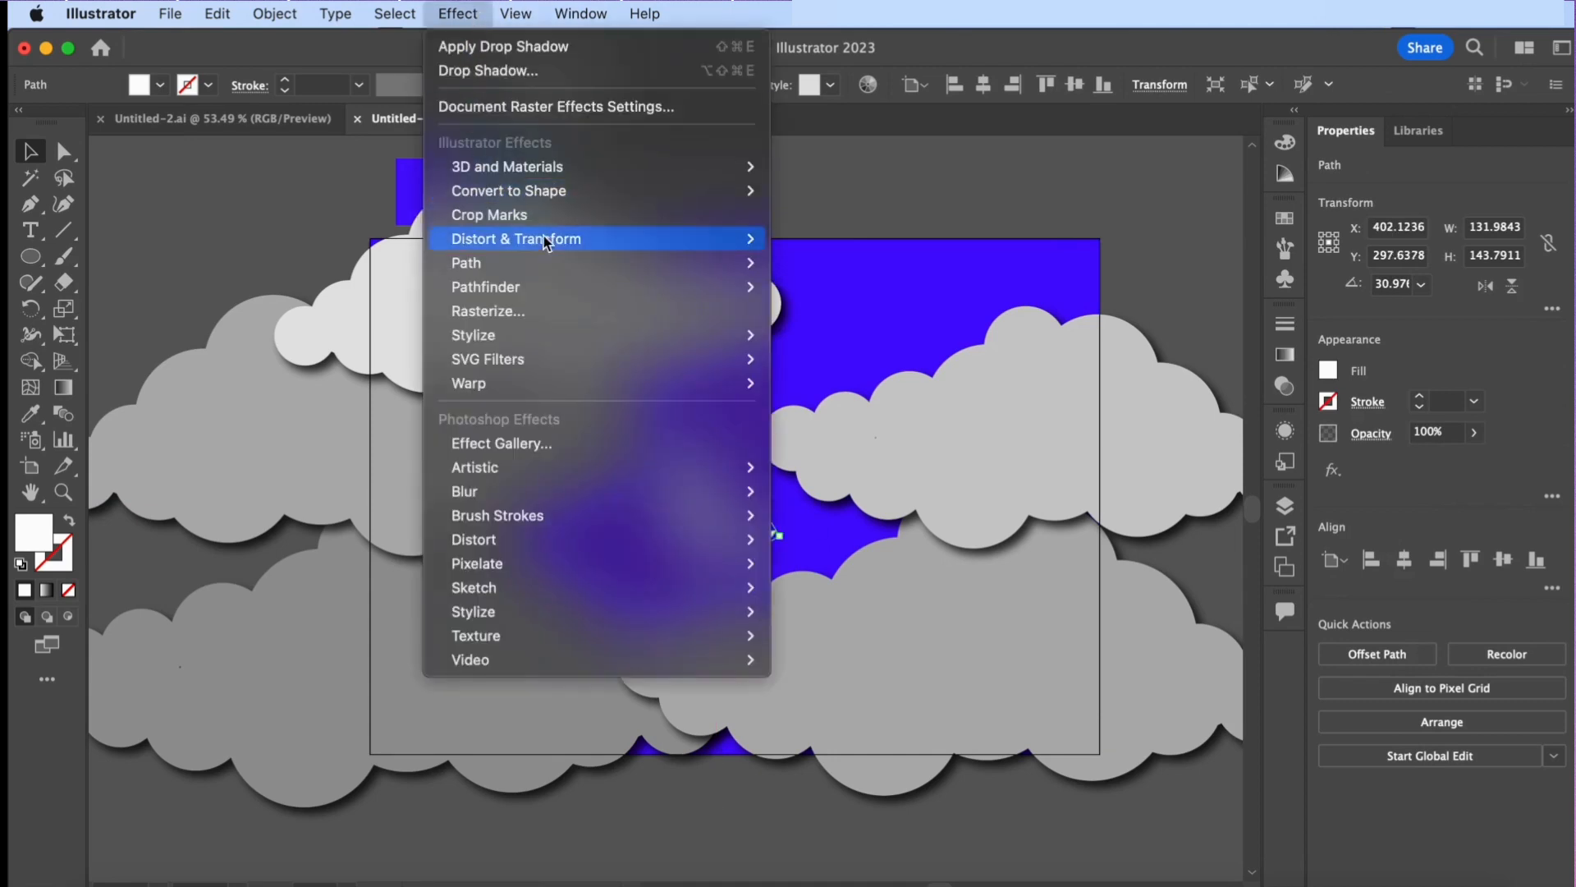
{"action": "mouse_move", "coordinate": [707, 345]}
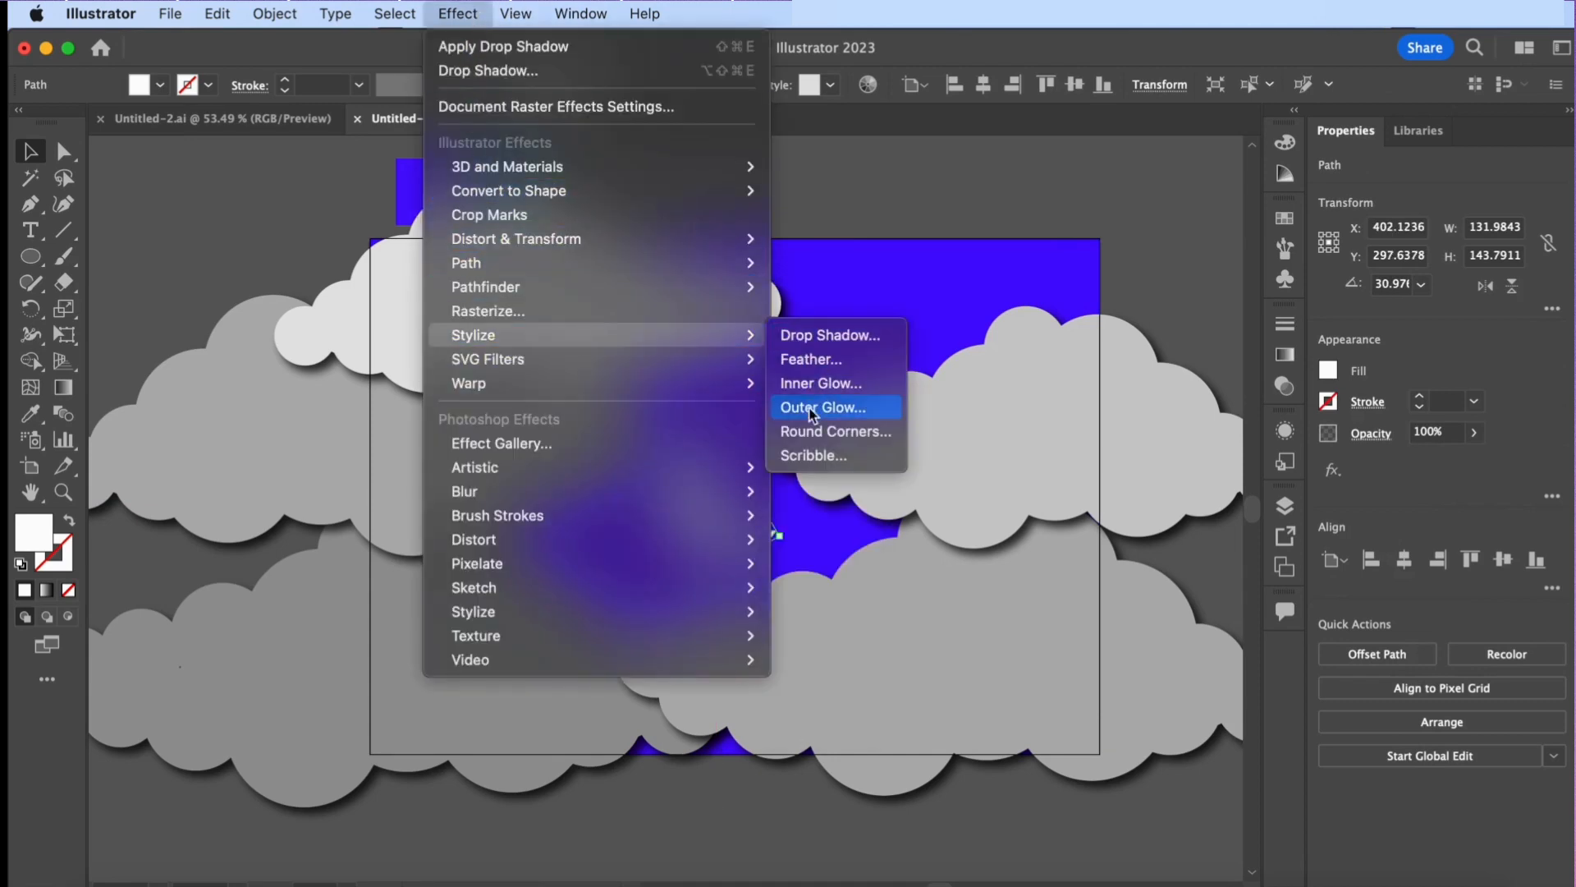
{"action": "left_click", "coordinate": [850, 337]}
{"action": "left_click", "coordinate": [897, 584]}
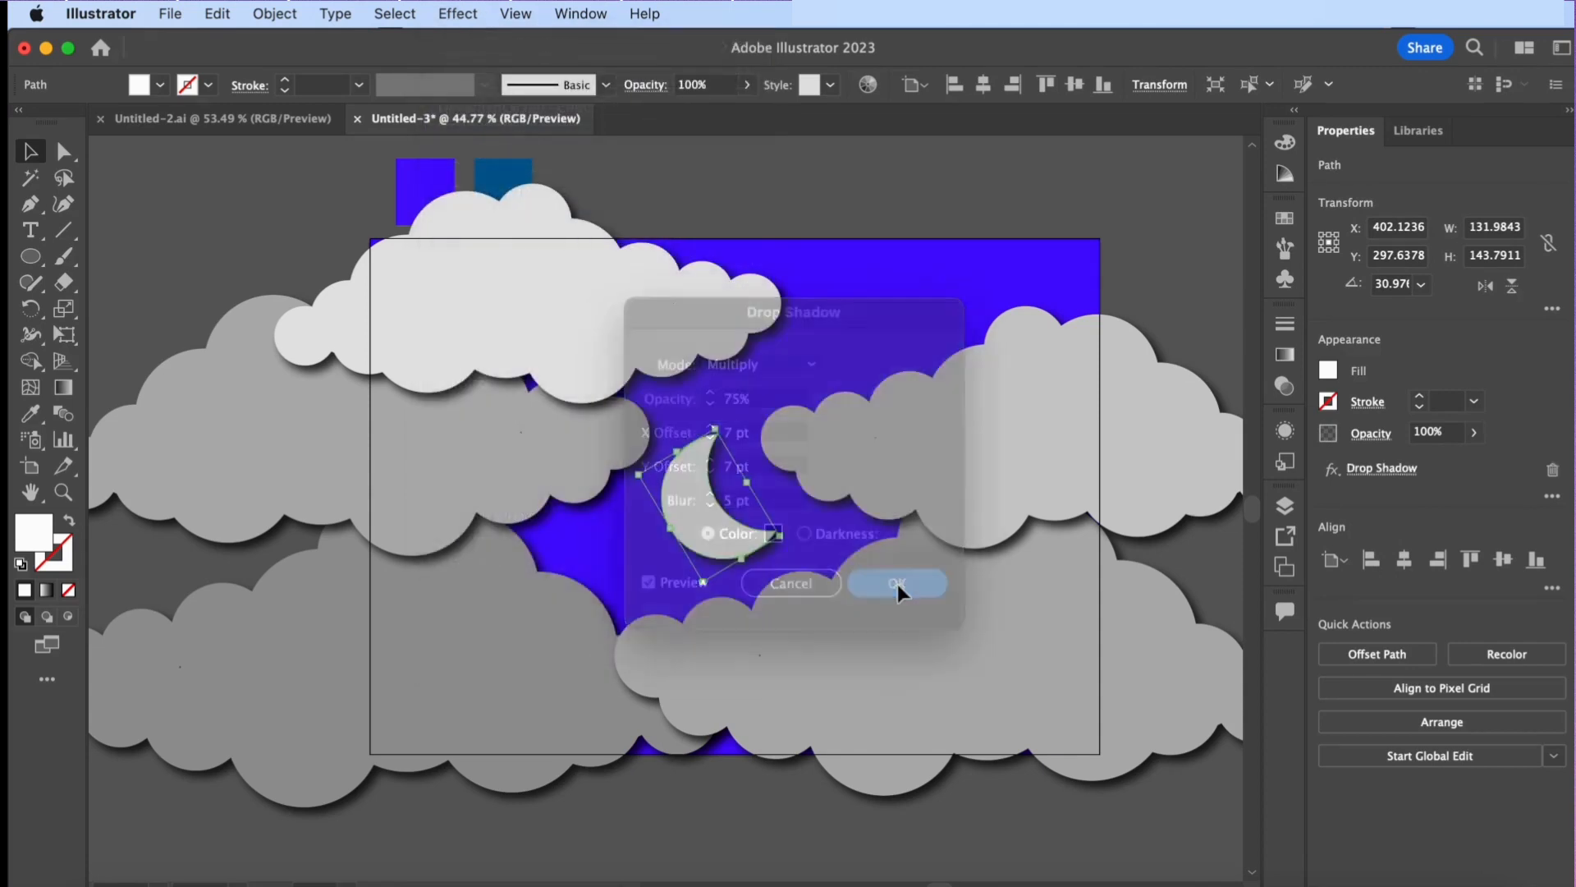
{"action": "left_click", "coordinate": [695, 814]}
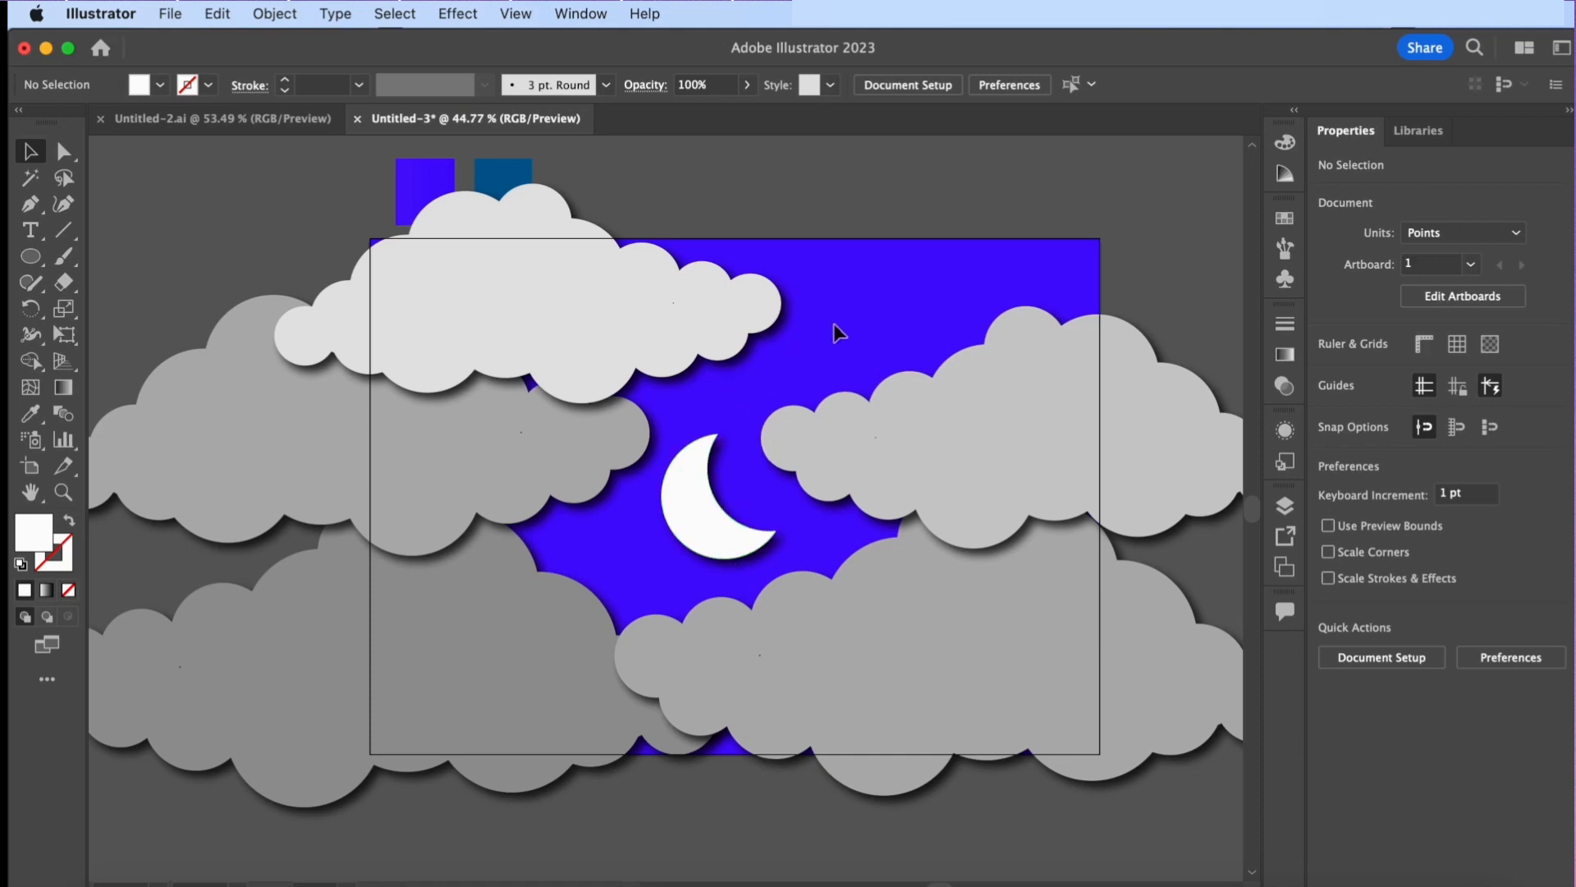
Draw a thin white vertical ellipse about 7 by 93 pt above the crescent and place a second copy beside it
{"action": "left_click", "coordinate": [31, 256]}
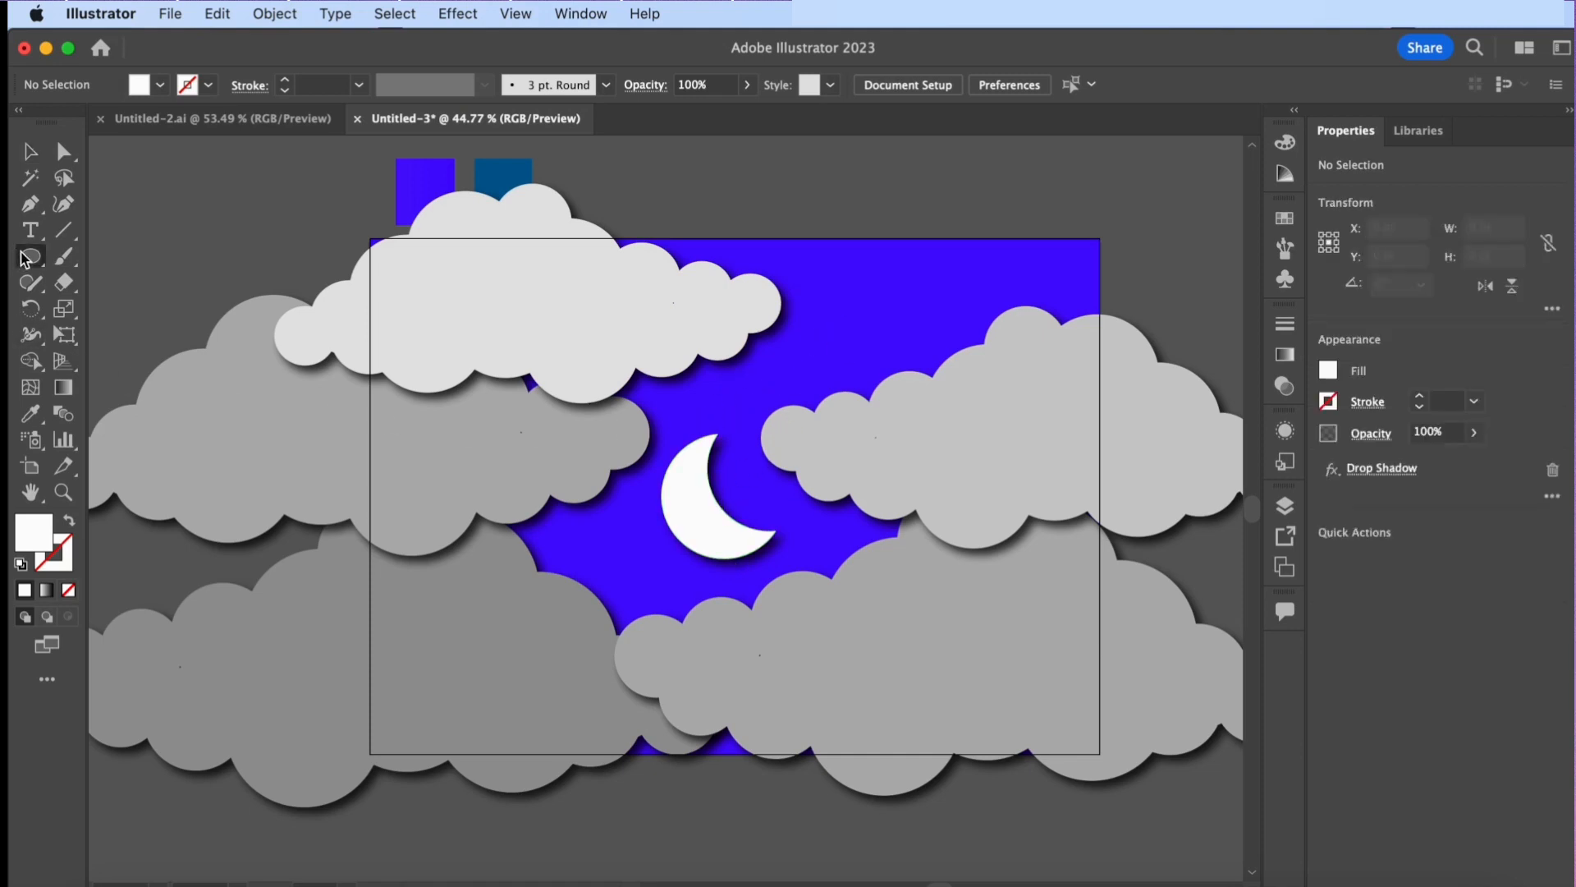
{"action": "left_click_drag", "start_coordinate": [721, 372], "coordinate": [723, 452]}
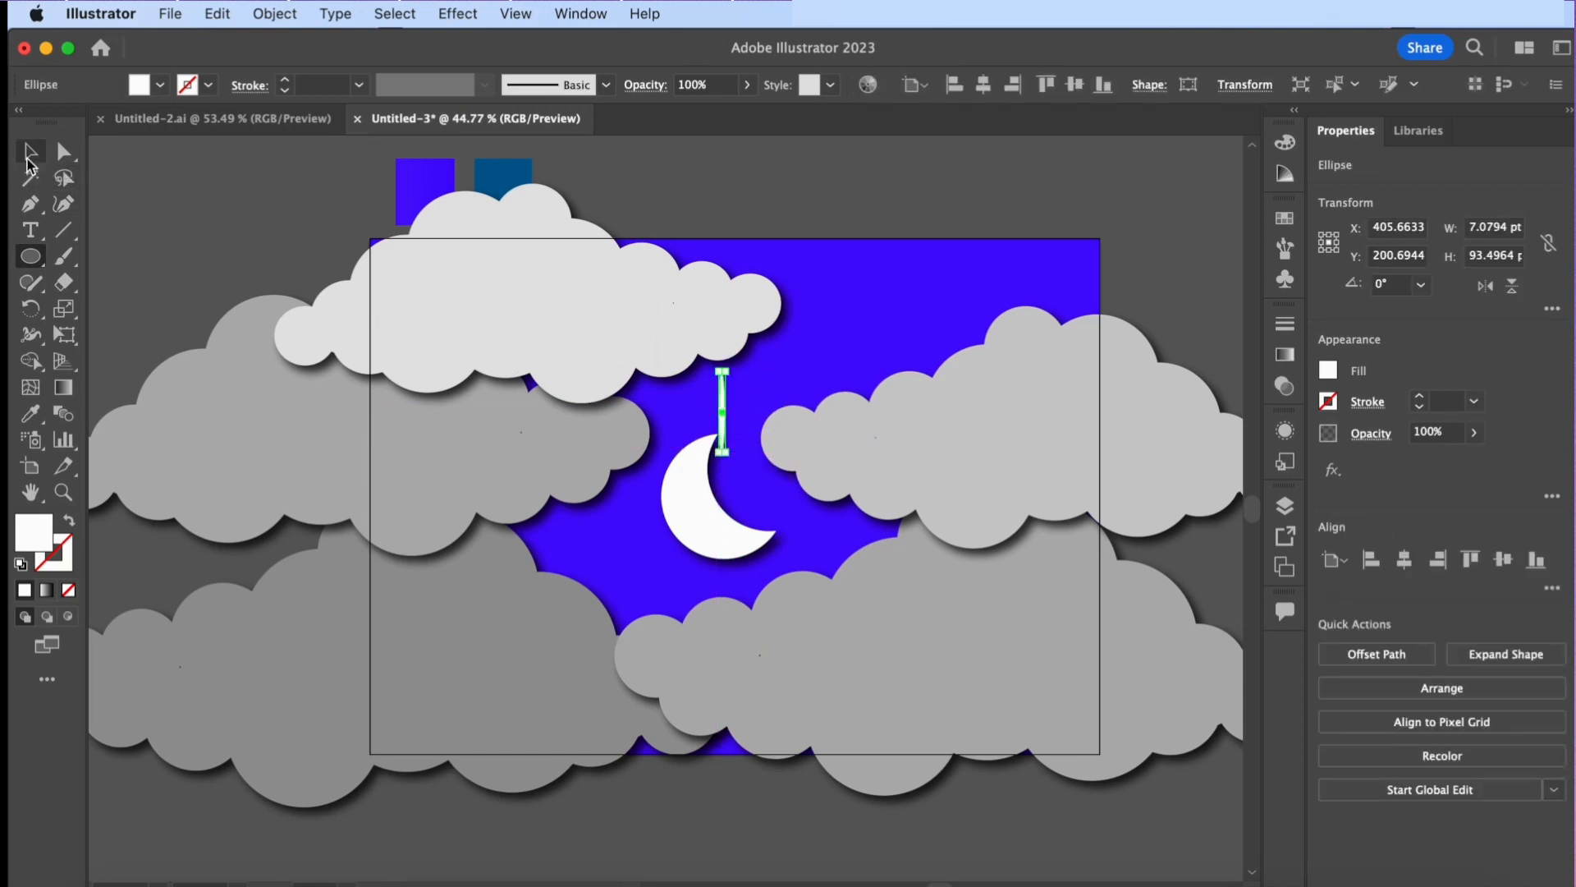
{"action": "left_click", "coordinate": [30, 151]}
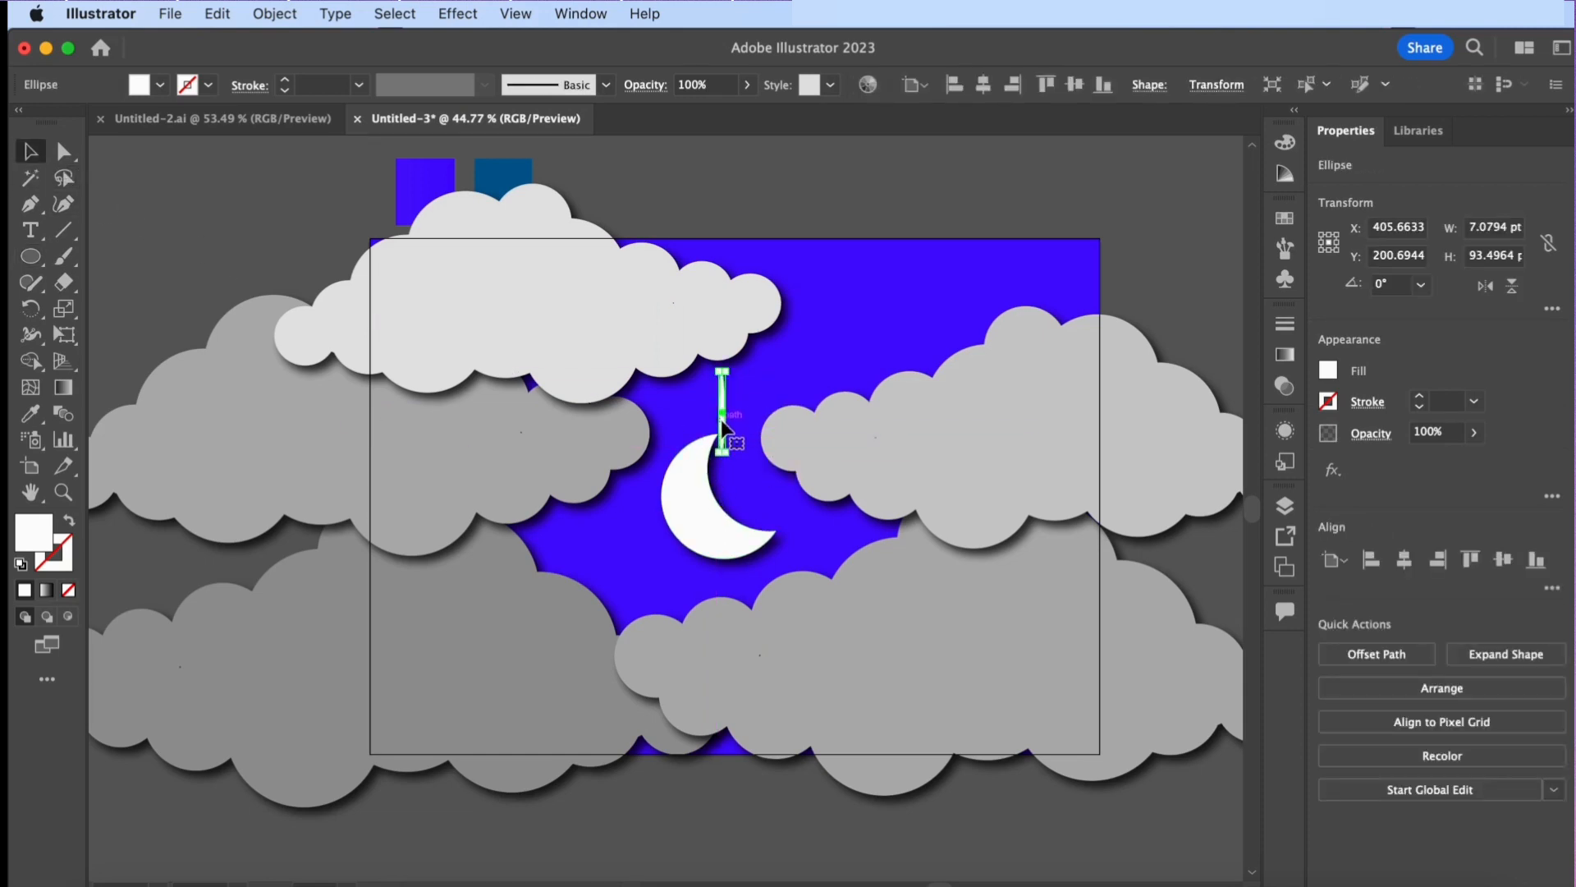
{"action": "mouse_move", "coordinate": [720, 412]}
{"action": "left_mouse_down"}
{"action": "mouse_move", "coordinate": [749, 420]}
{"action": "mouse_move", "coordinate": [727, 438]}
{"action": "left_mouse_up"}
Rotate the left thin ellipse by 90°
{"action": "right_click", "coordinate": [717, 435]}
{"action": "mouse_move", "coordinate": [898, 757]}
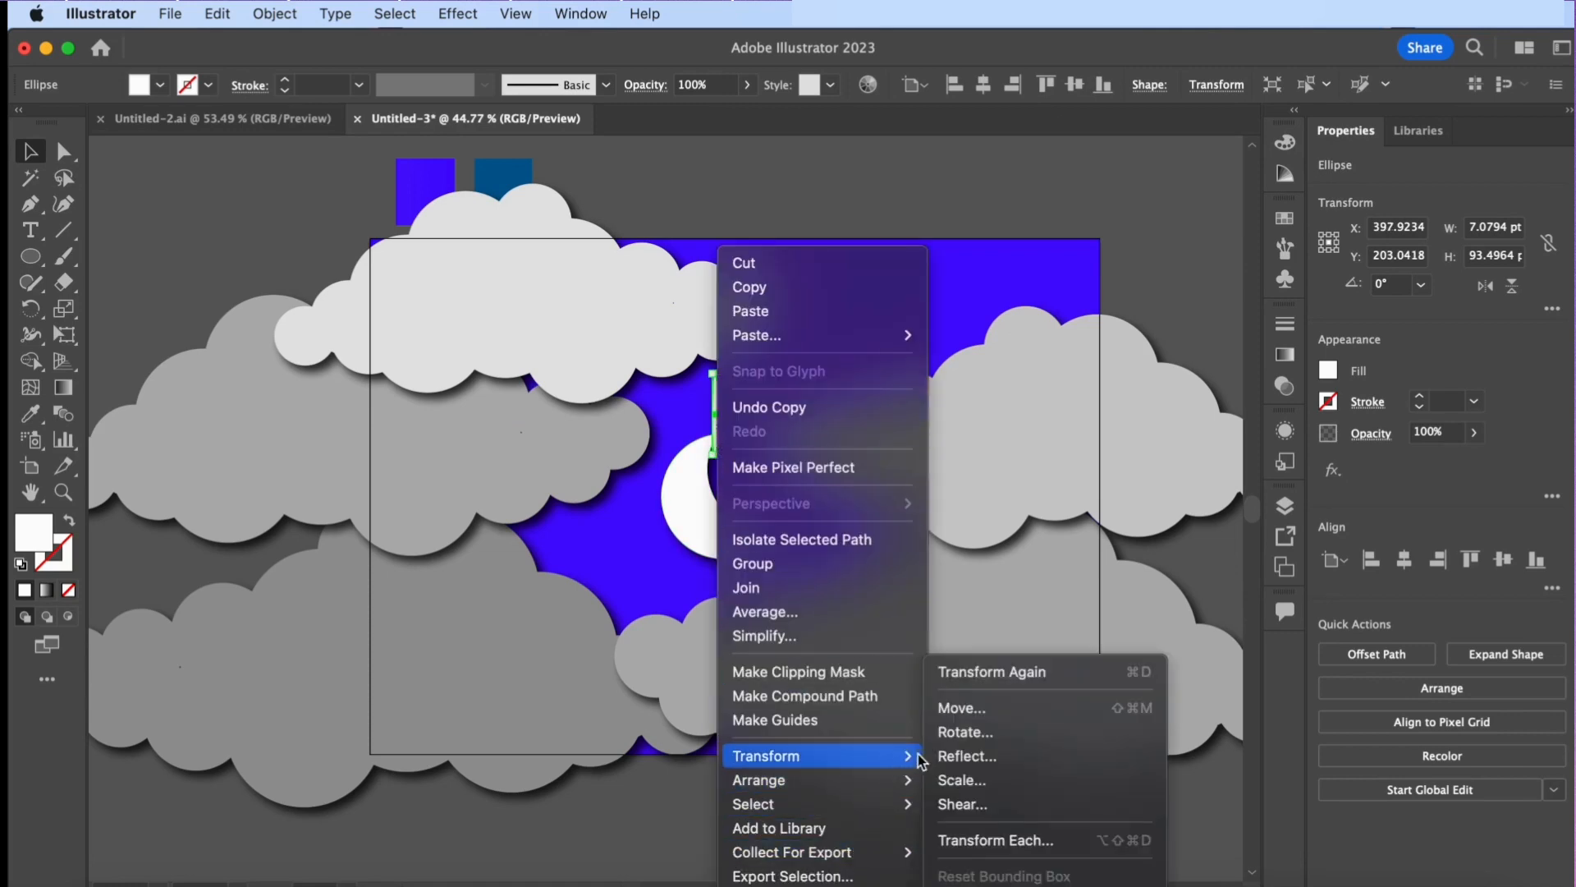
{"action": "left_click", "coordinate": [973, 736]}
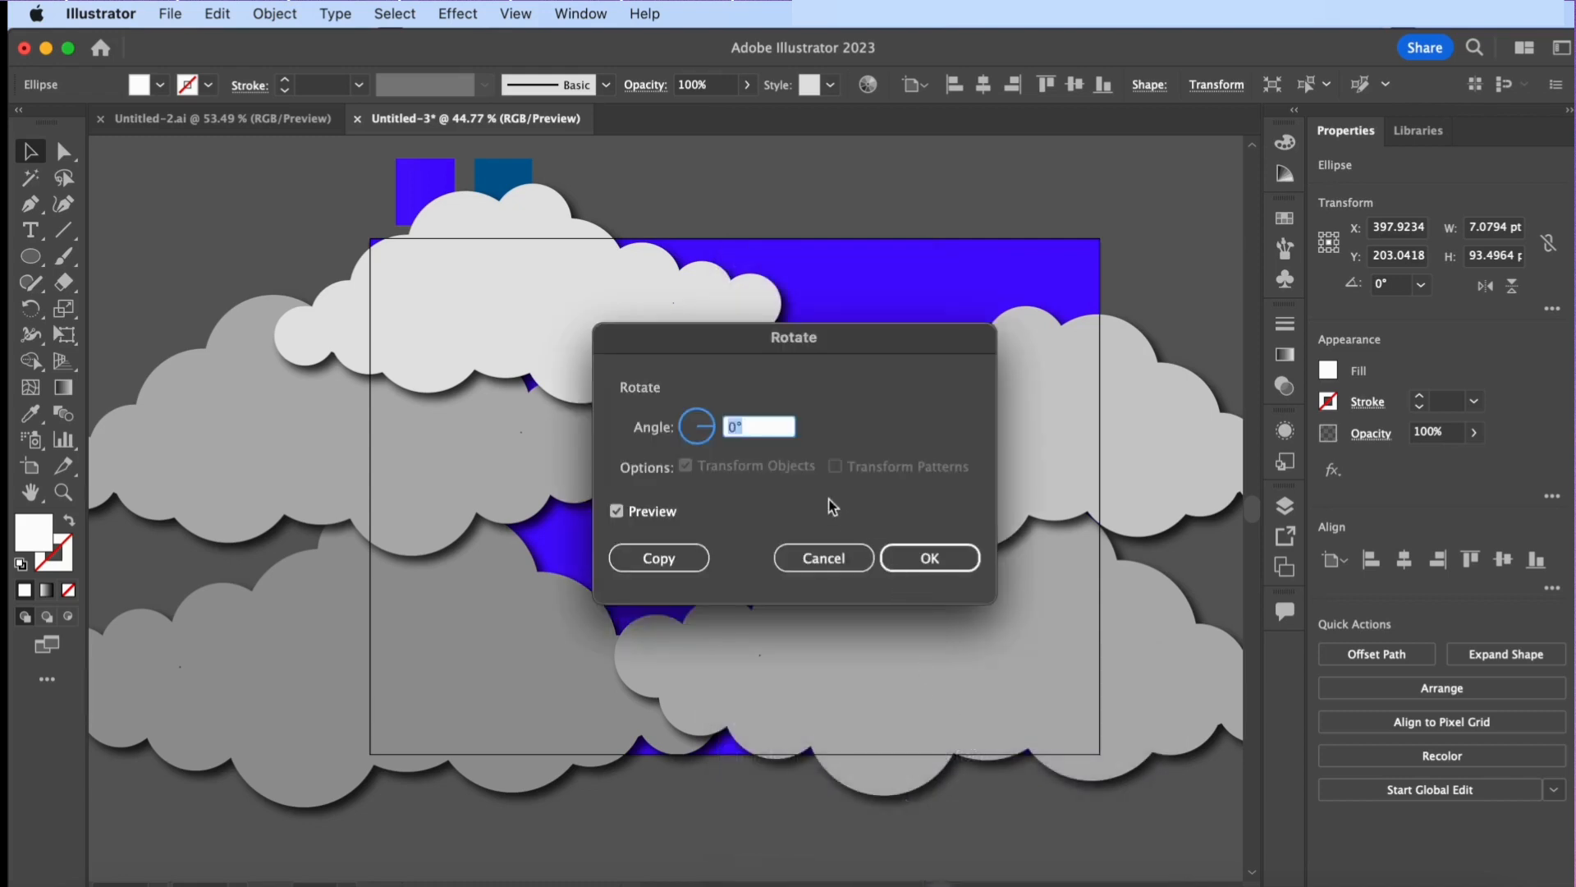
{"action": "type", "text": "90"}
{"action": "left_click", "coordinate": [921, 558]}
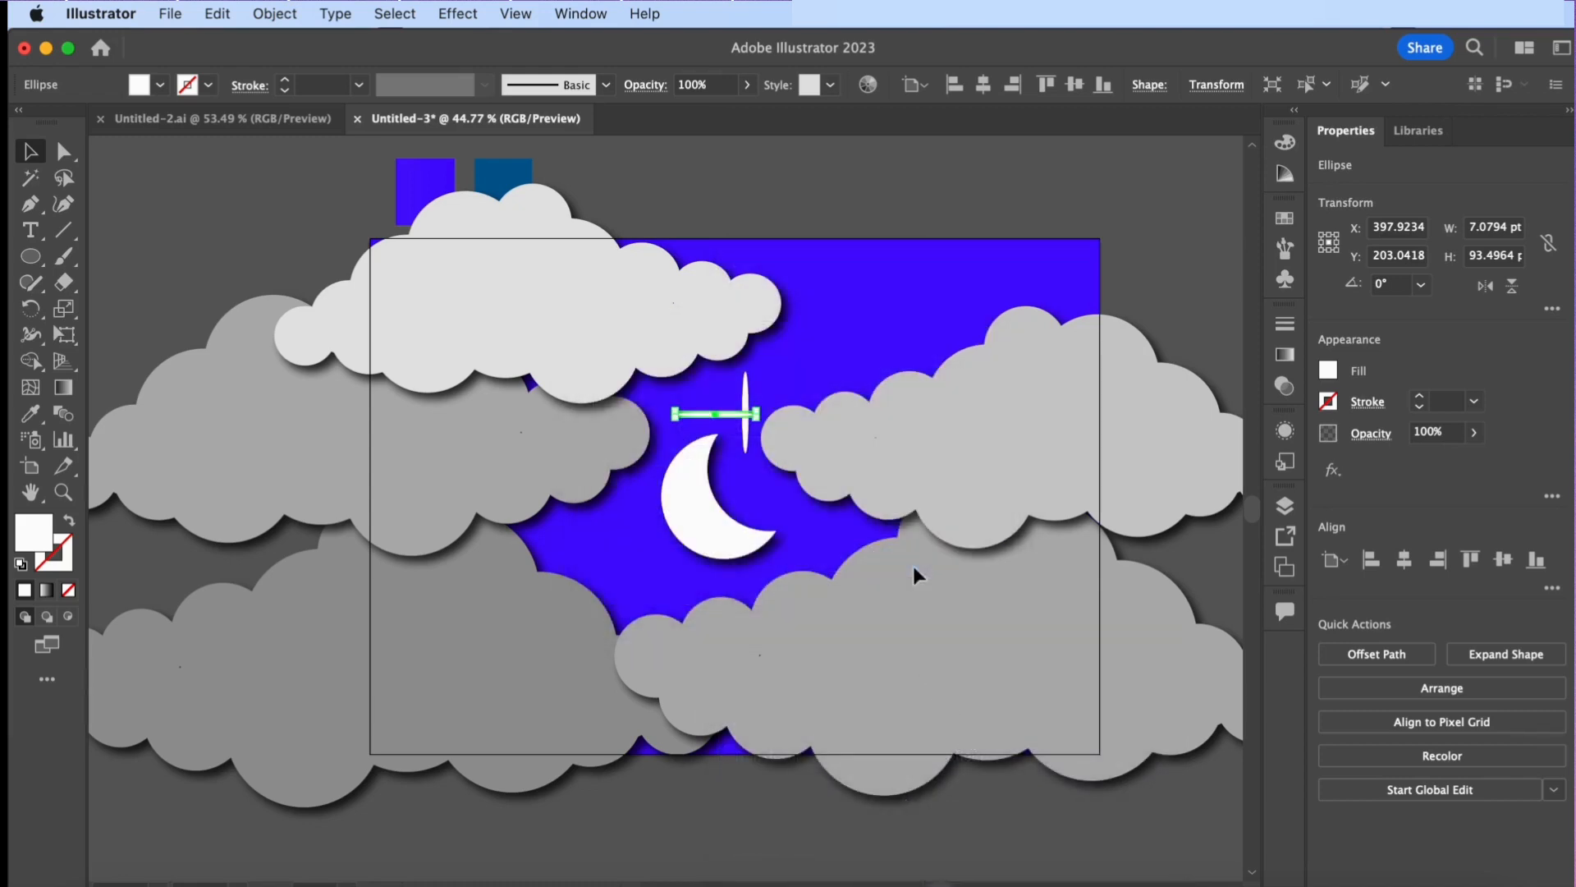
Center the horizontal ellipse on the vertical one and unite both into a single four-pointed star
{"action": "left_click_drag", "start_coordinate": [747, 422], "coordinate": [772, 411]}
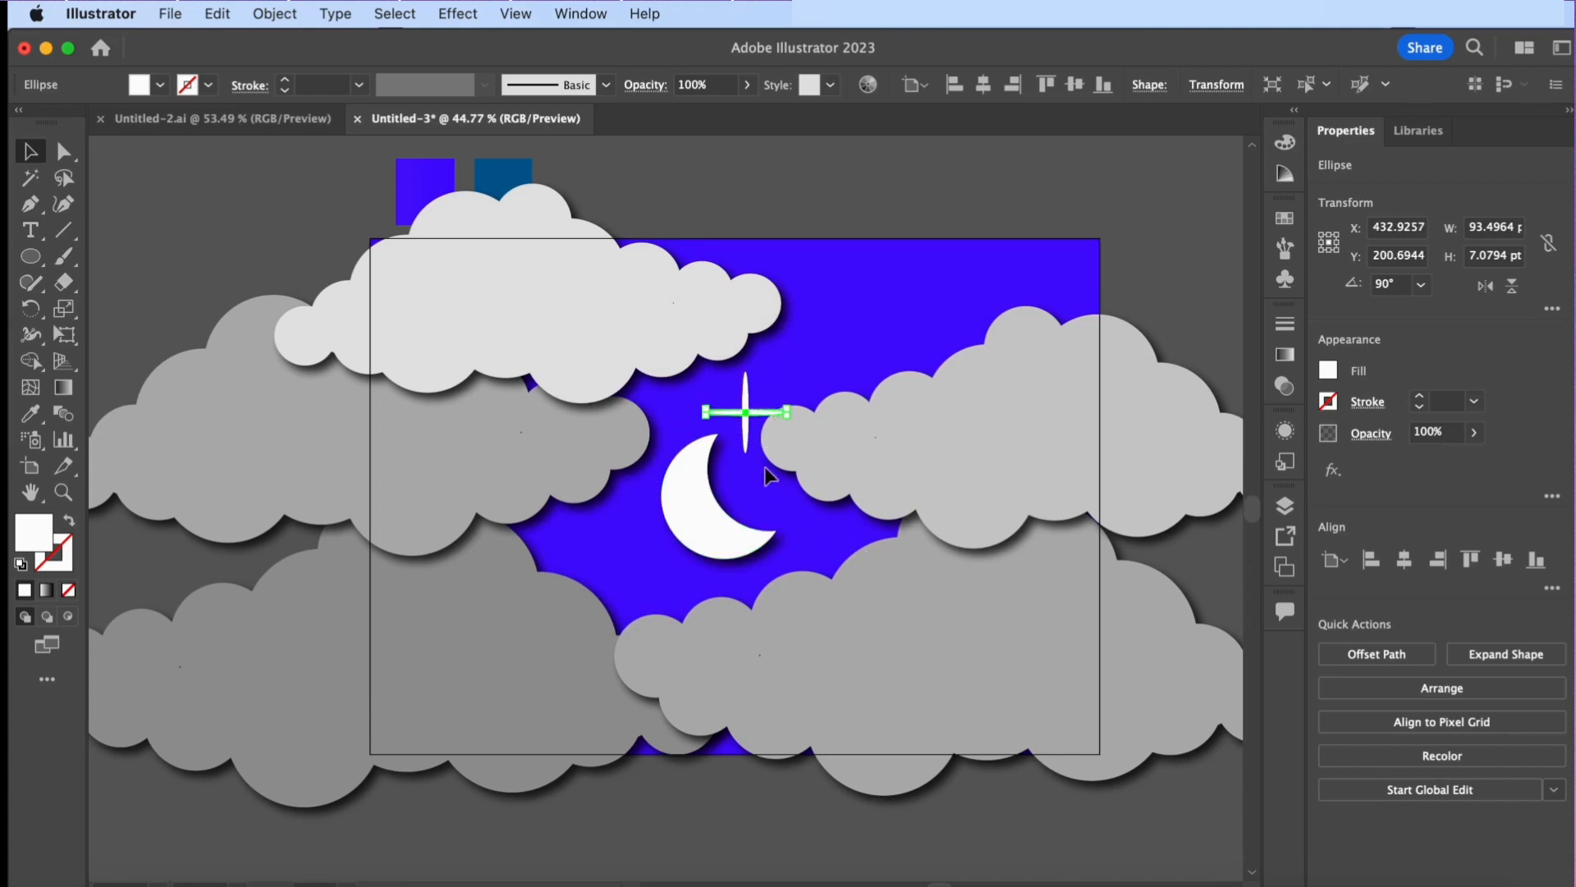
{"action": "left_click", "coordinate": [765, 473]}
{"action": "left_click", "coordinate": [738, 404]}
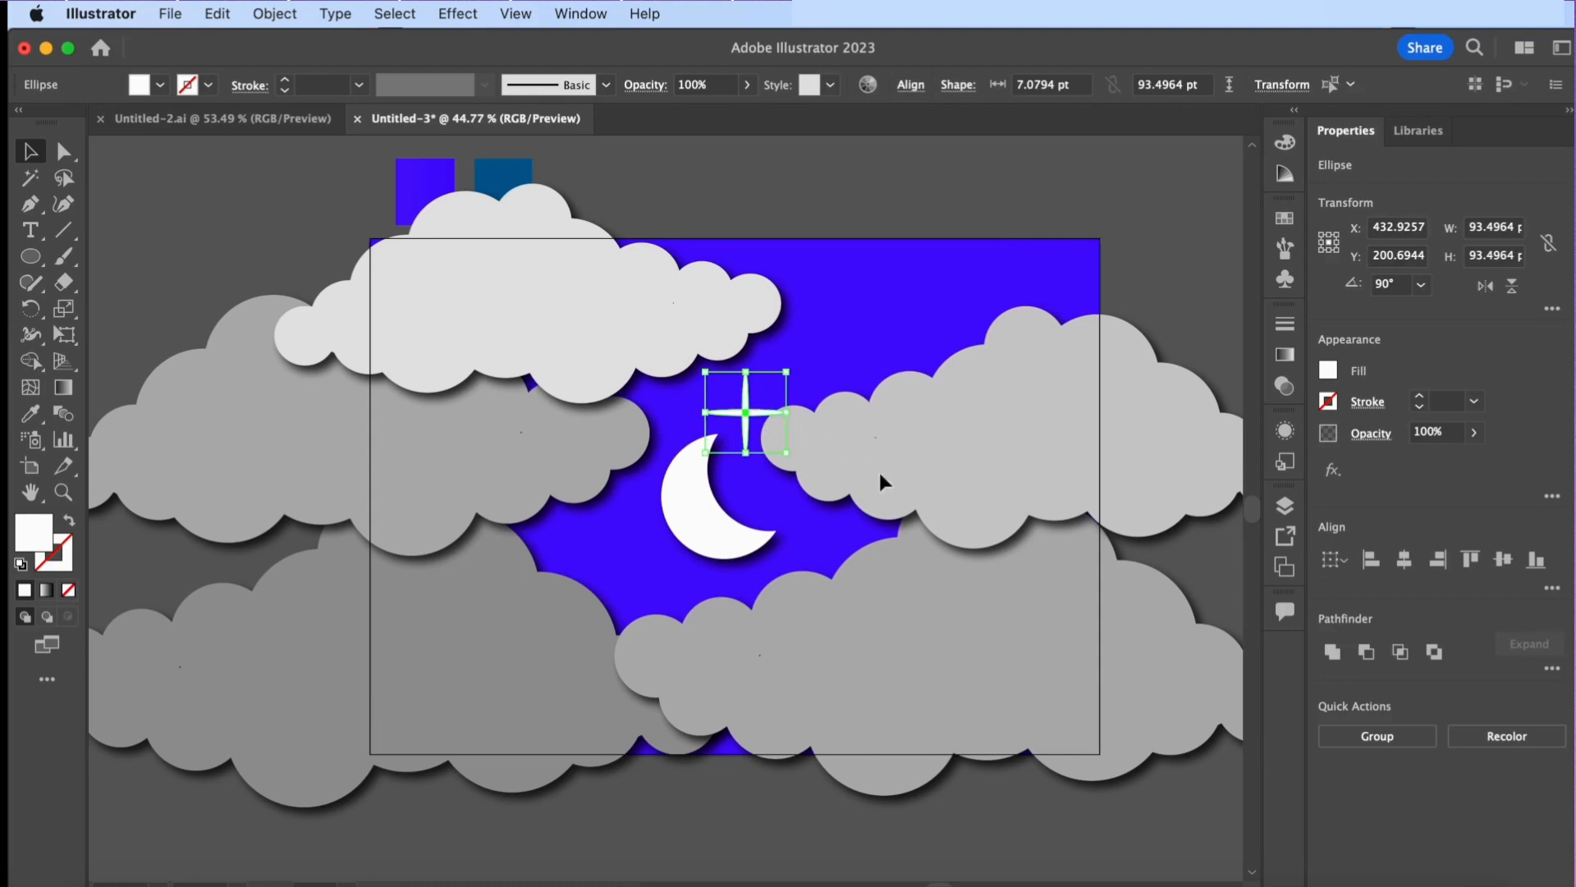
{"action": "left_click", "coordinate": [1324, 656]}
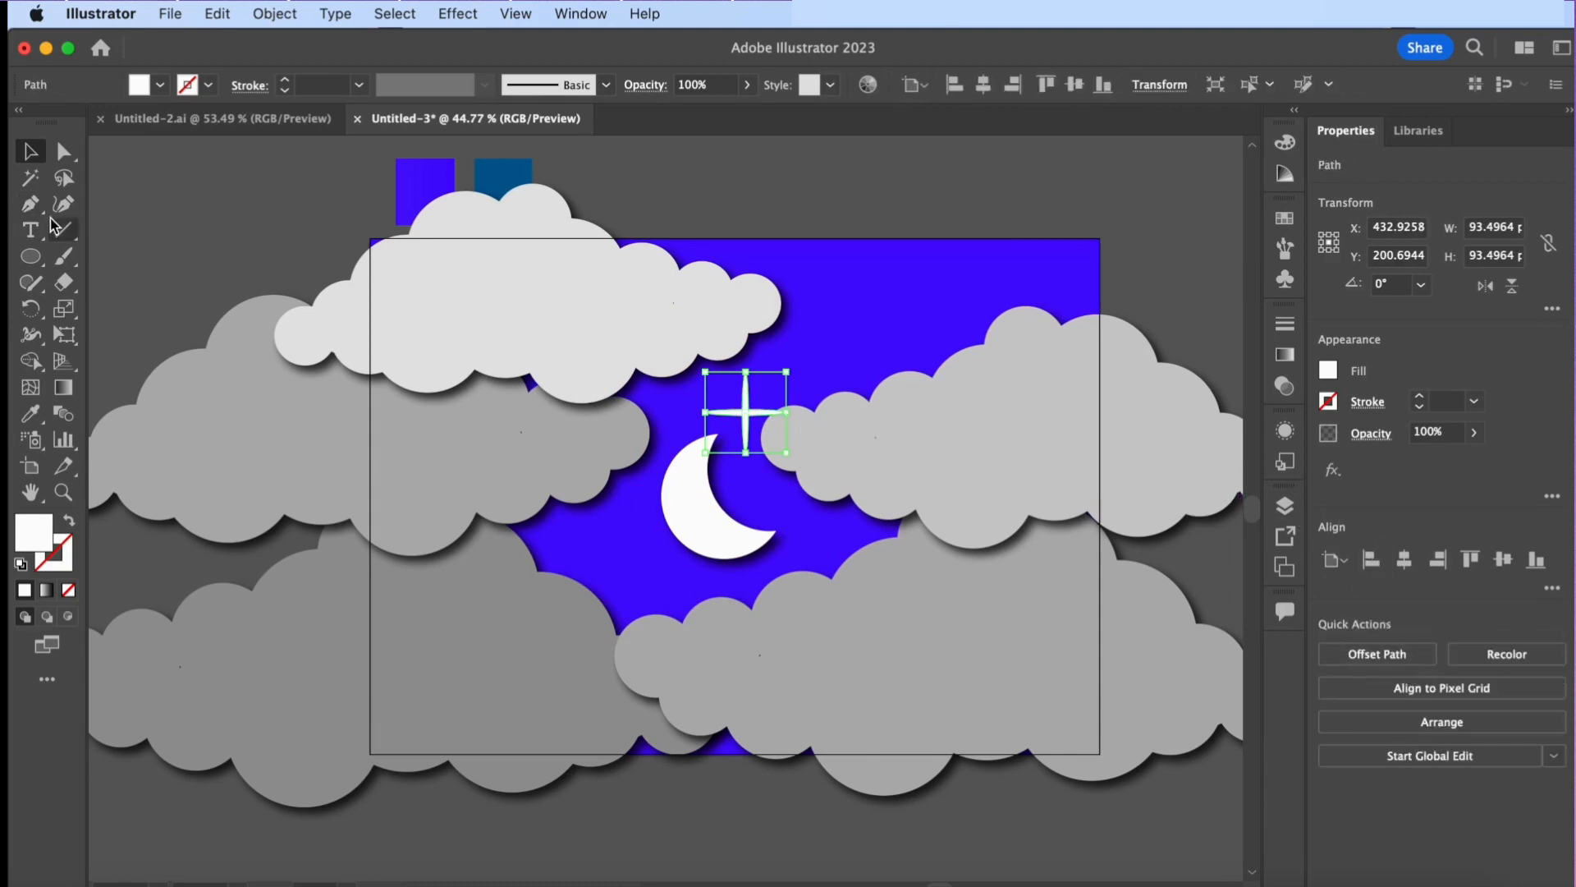
Round the inner corners of the four-pointed star to a radius of about 25.5 pt
{"action": "key", "text": "a"}
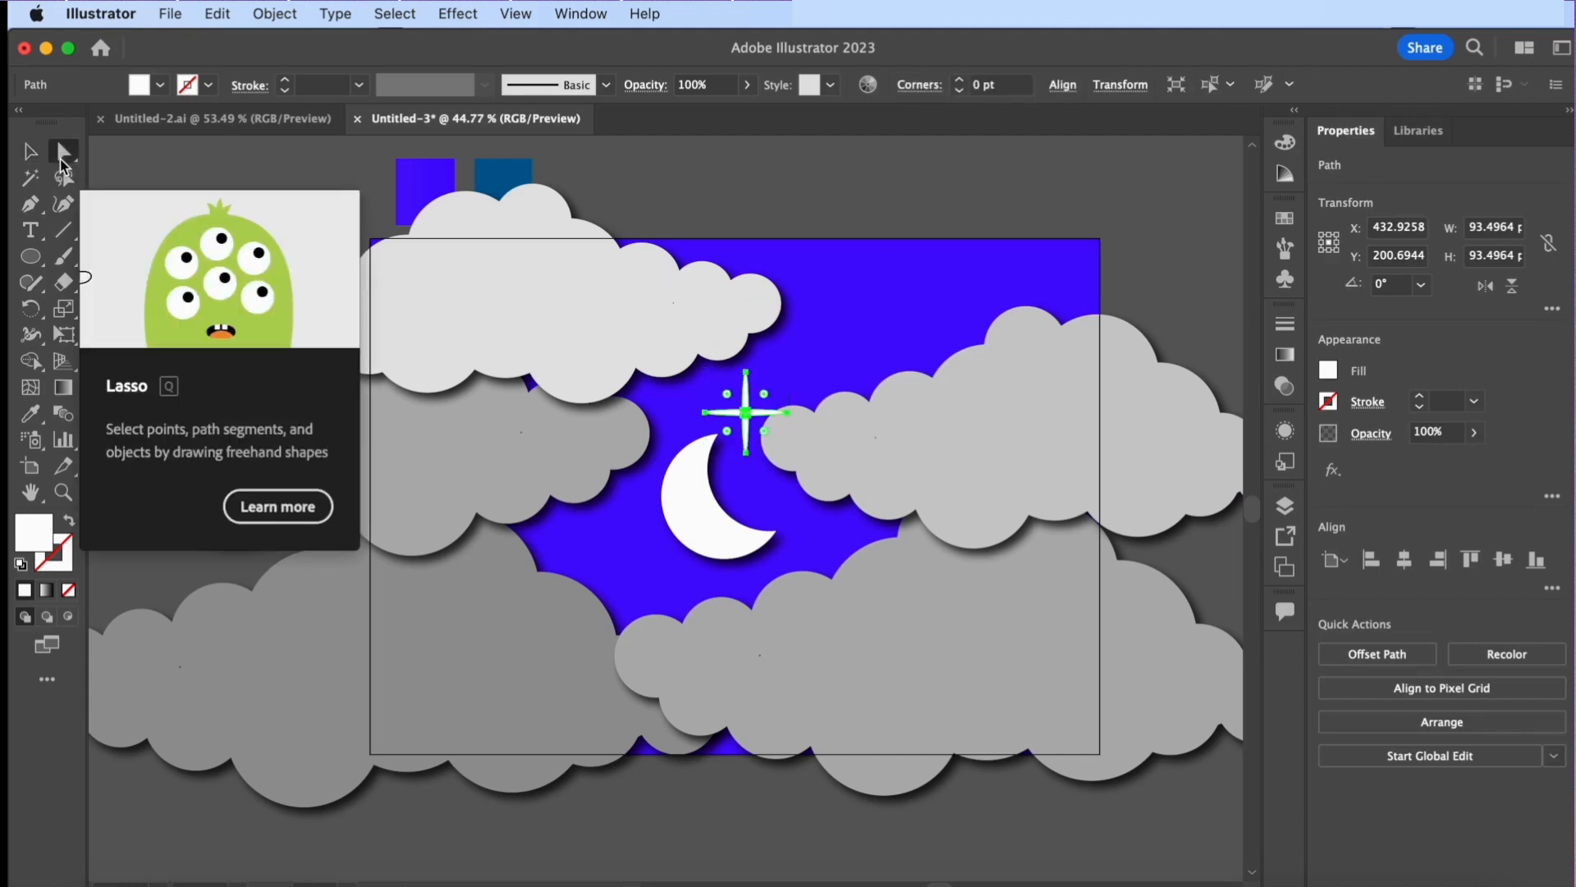
{"action": "left_click_drag", "start_coordinate": [769, 402], "coordinate": [776, 404]}
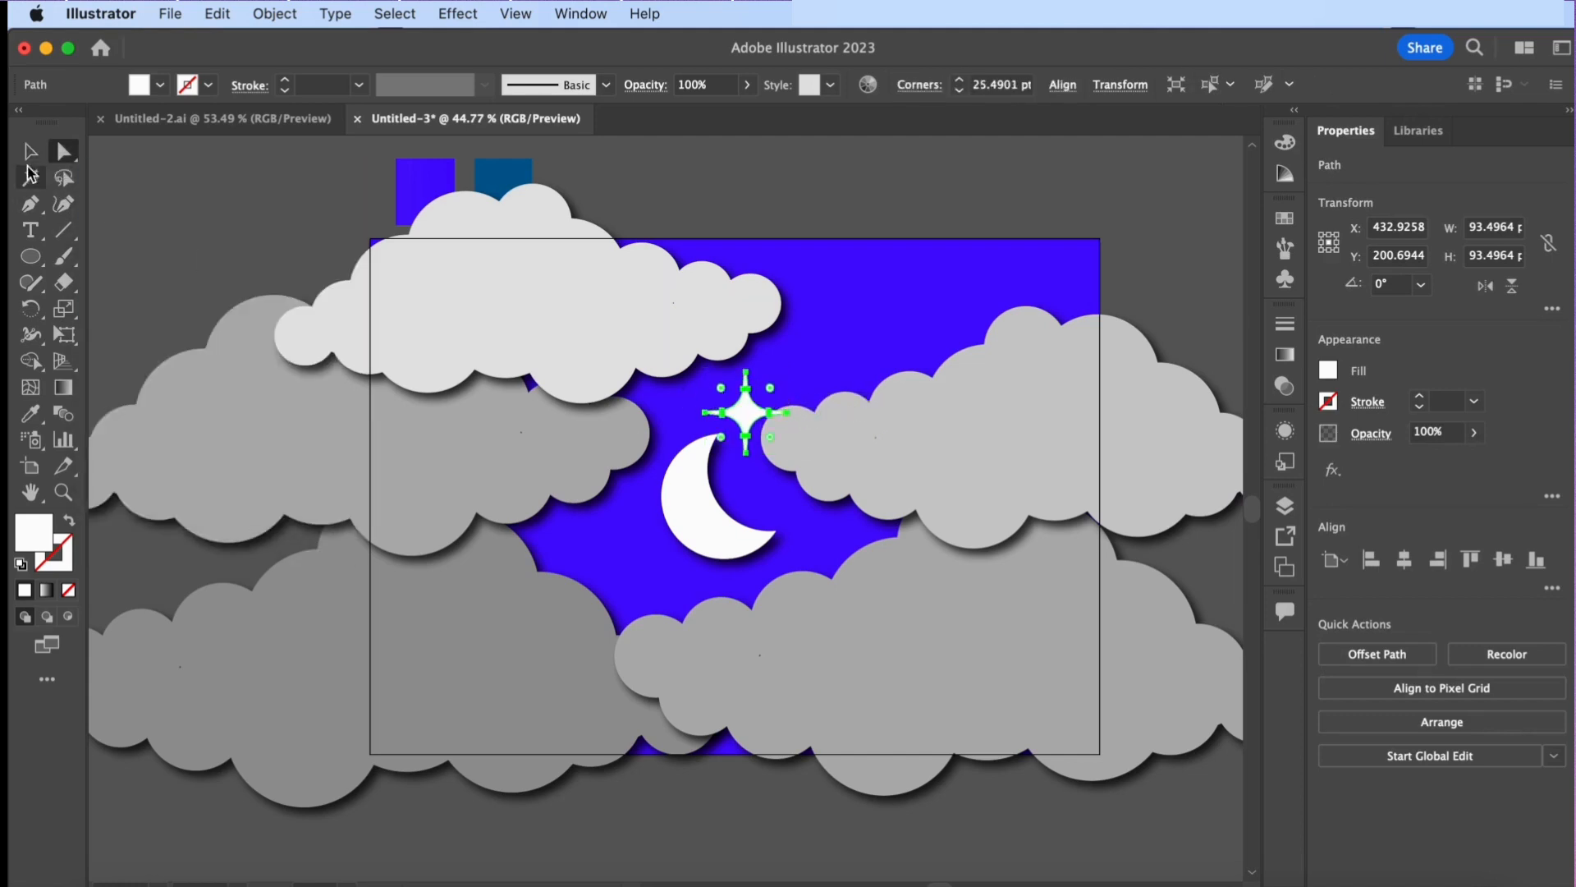
{"action": "left_click", "coordinate": [30, 151]}
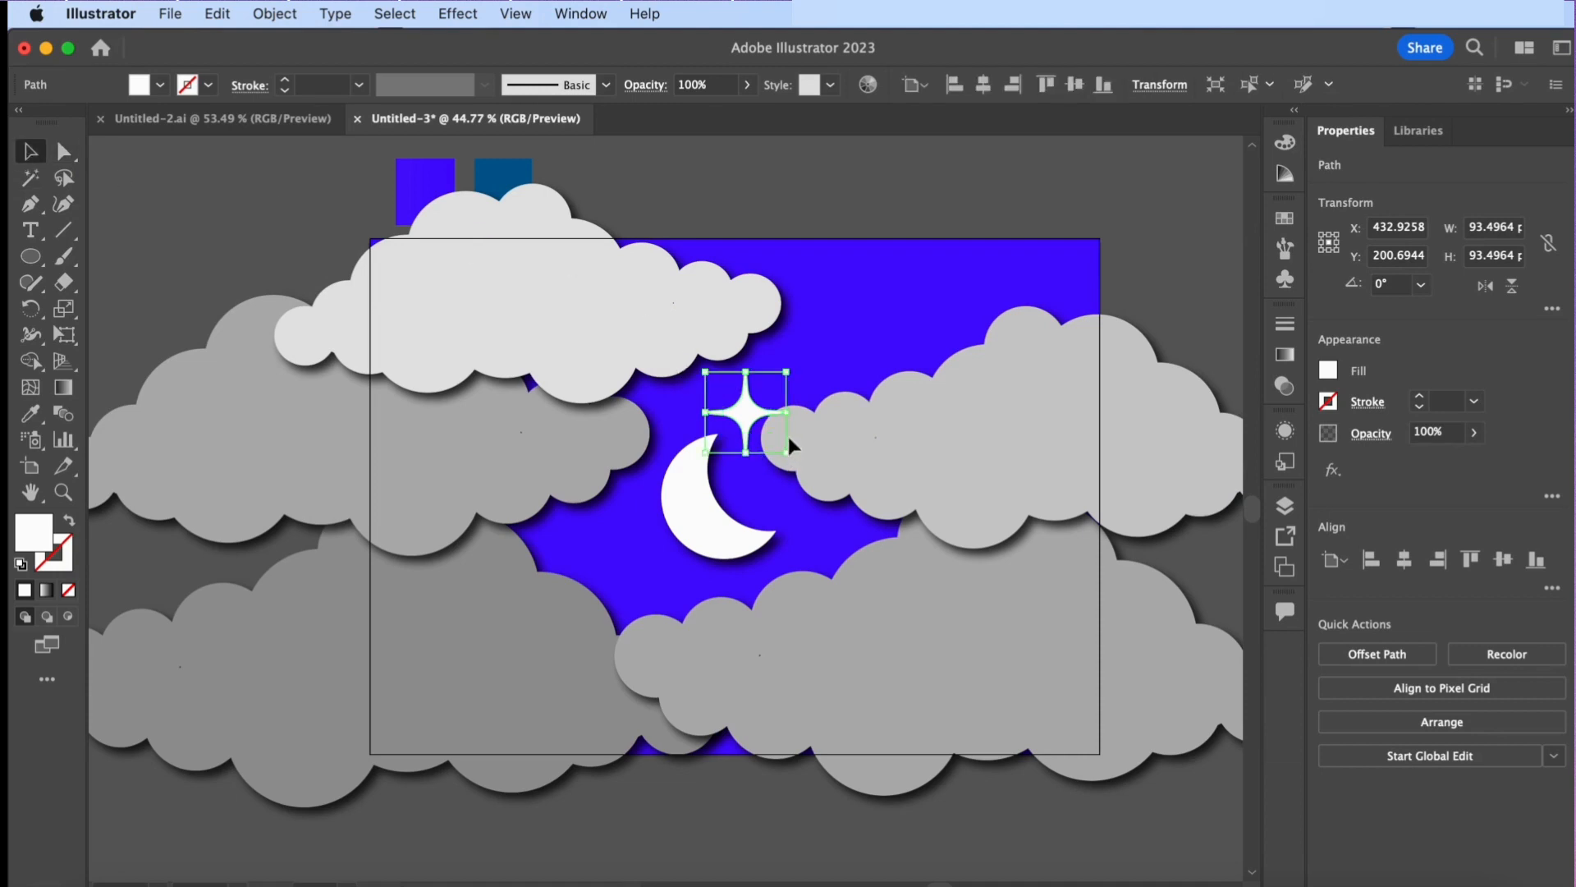
Narrow the star to about 62 pt, move it up between the clouds and add smaller copies, ending with one about 16 by 31 pt beside the crescent
{"action": "left_click_drag", "start_coordinate": [790, 408], "coordinate": [799, 344]}
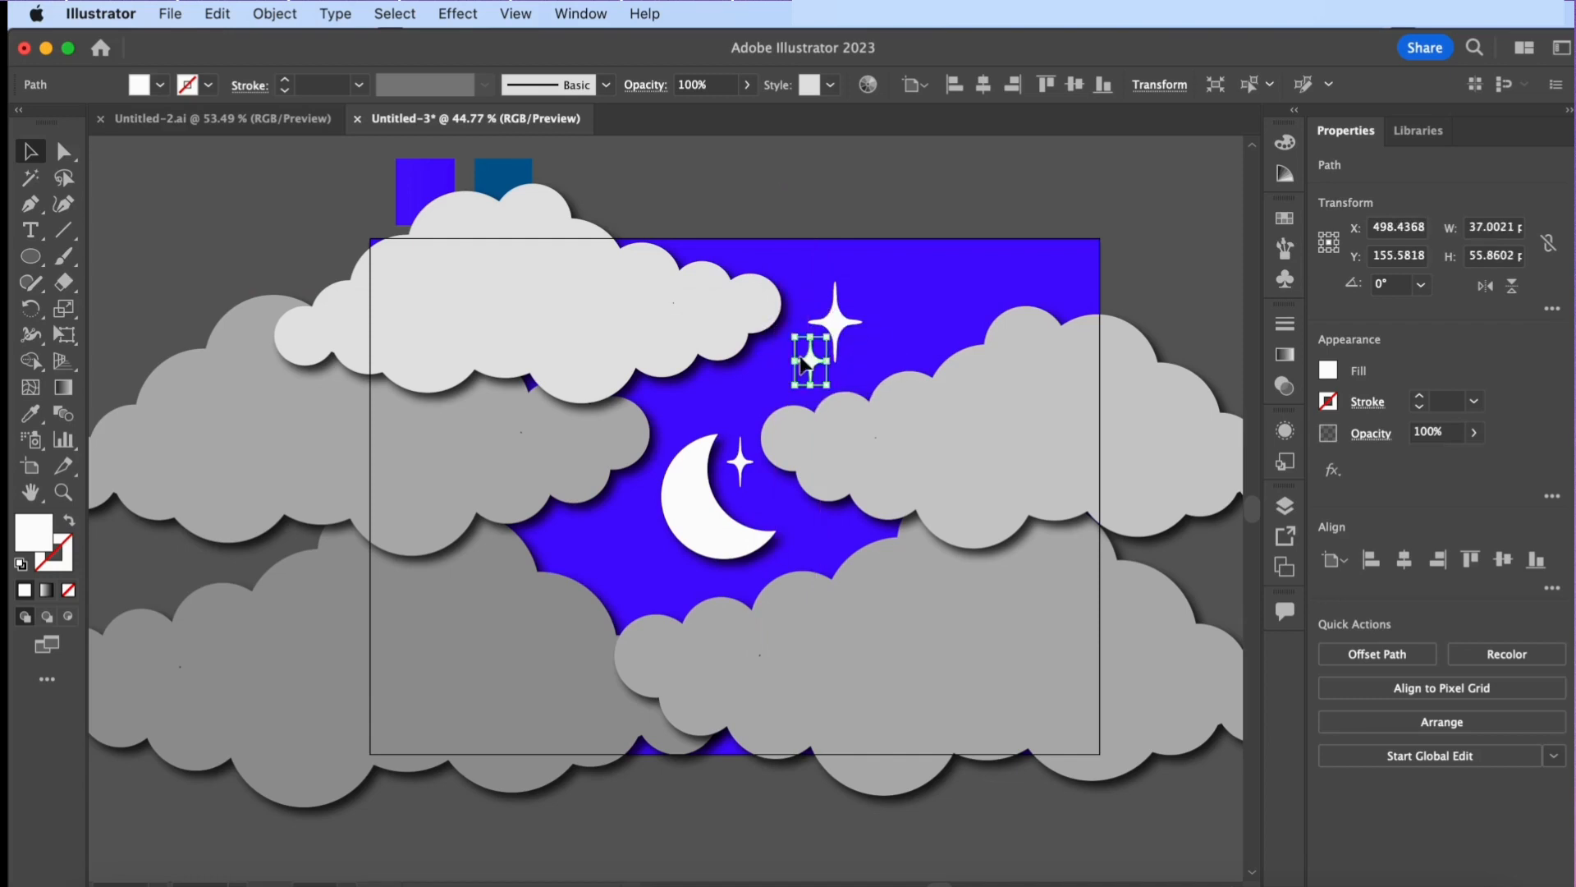
{"action": "left_click", "coordinate": [743, 464]}
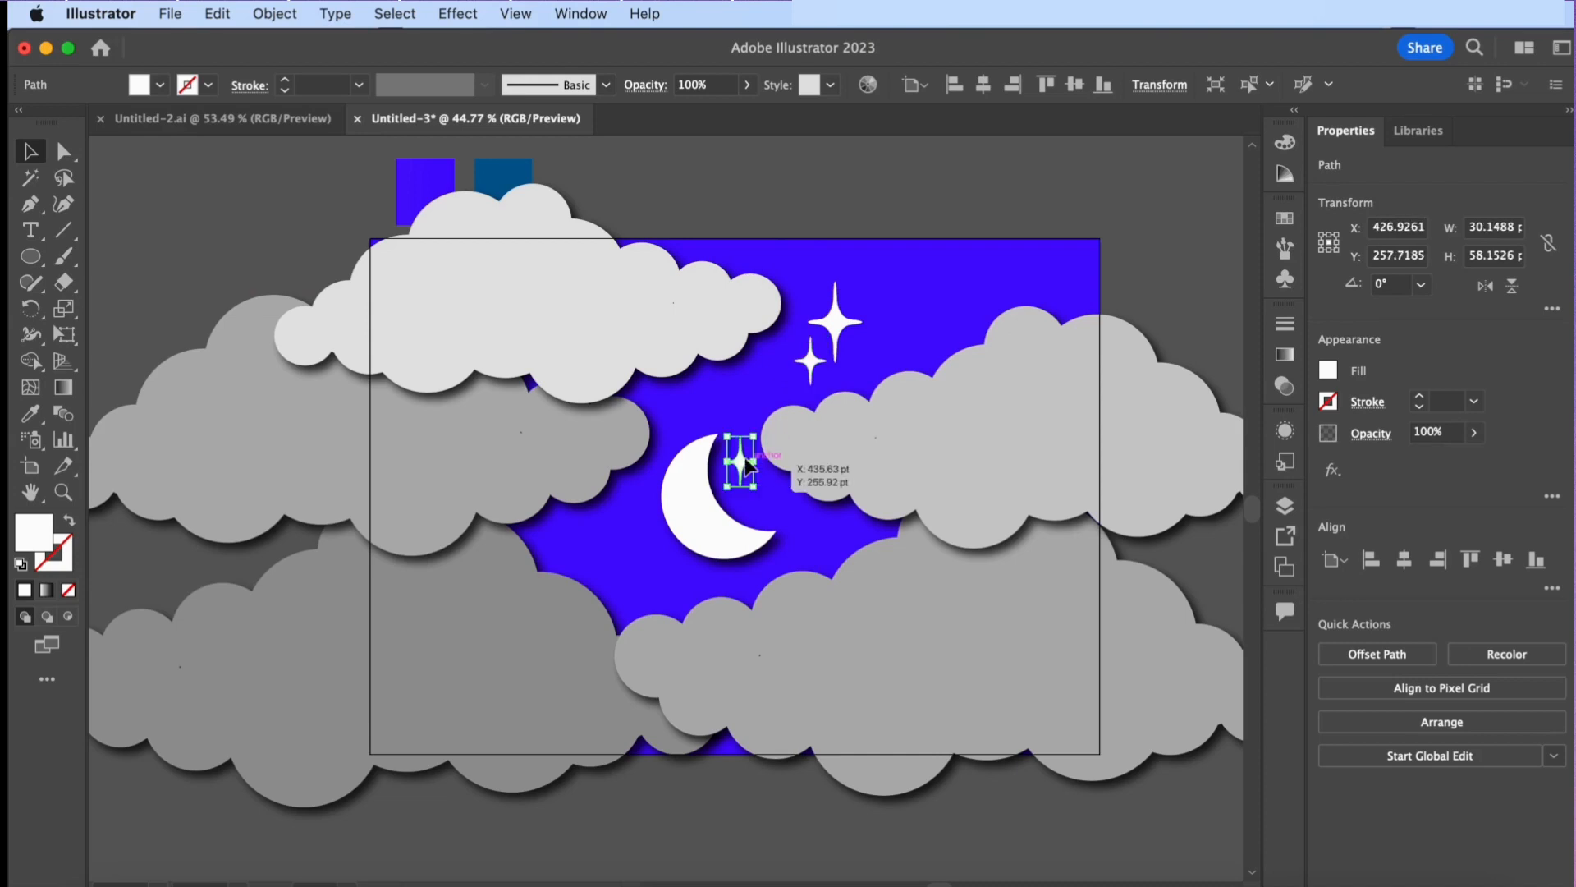
{"action": "mouse_move", "coordinate": [743, 464]}
{"action": "left_mouse_down", "text": "alt"}
{"action": "mouse_move", "coordinate": [770, 508]}
{"action": "mouse_move", "coordinate": [754, 487]}
{"action": "left_mouse_up", "text": "alt"}
{"action": "scroll", "coordinate": [766, 511], "scroll_direction": "up", "scroll_amount": 5}
{"action": "scroll", "coordinate": [755, 487], "scroll_direction": "down", "scroll_amount": 6}
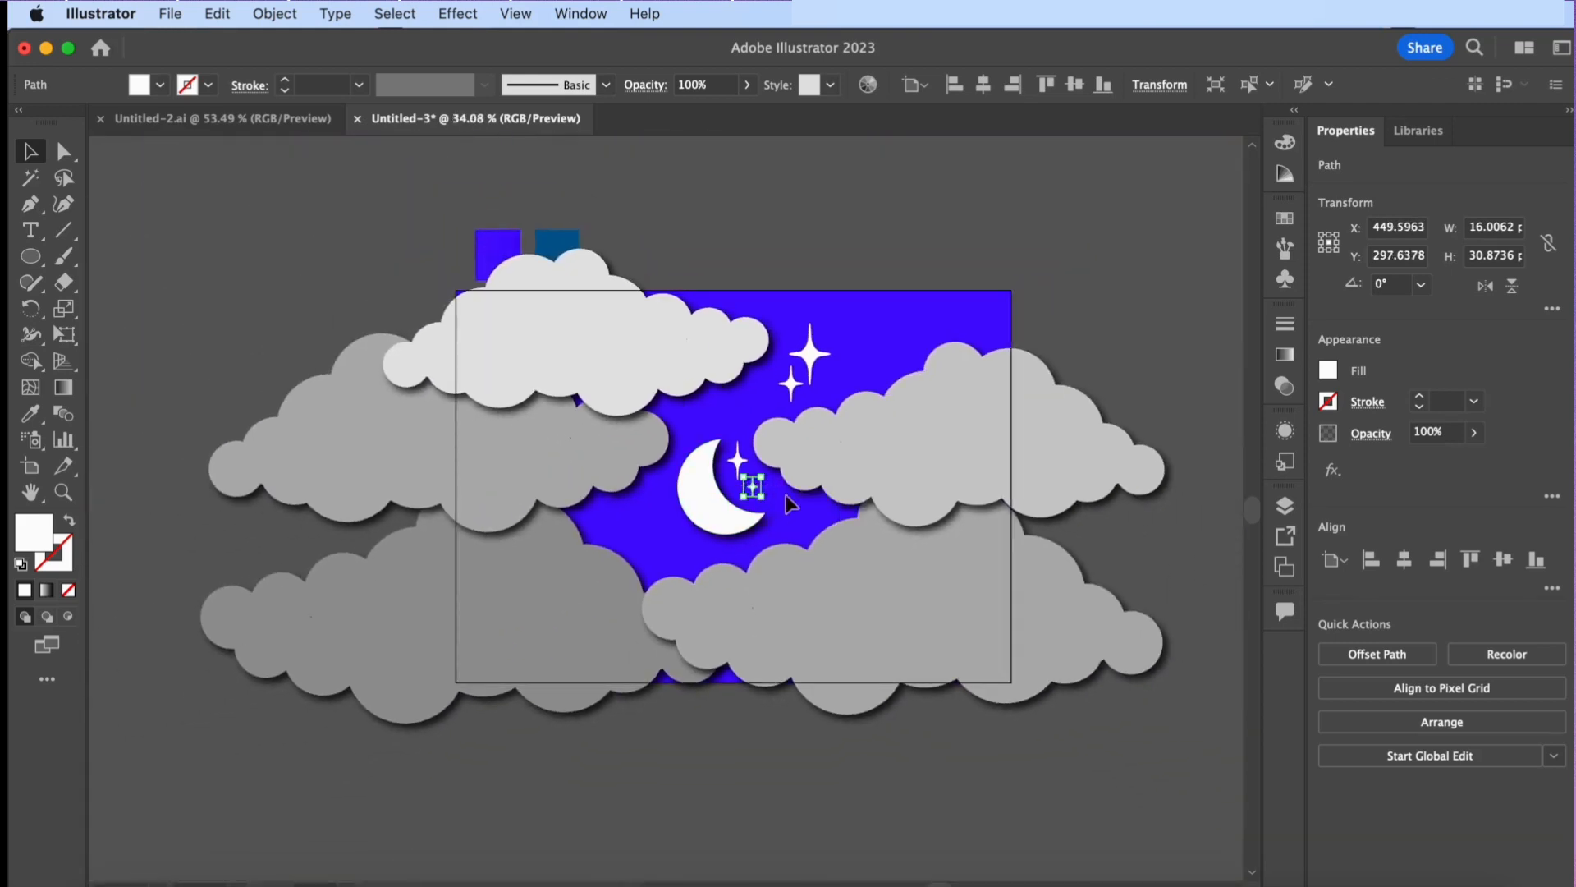
Move the largest star to the lower left of the crescent and scatter three copies of the smallest star around the moon
{"action": "left_click_drag", "start_coordinate": [813, 361], "coordinate": [657, 540]}
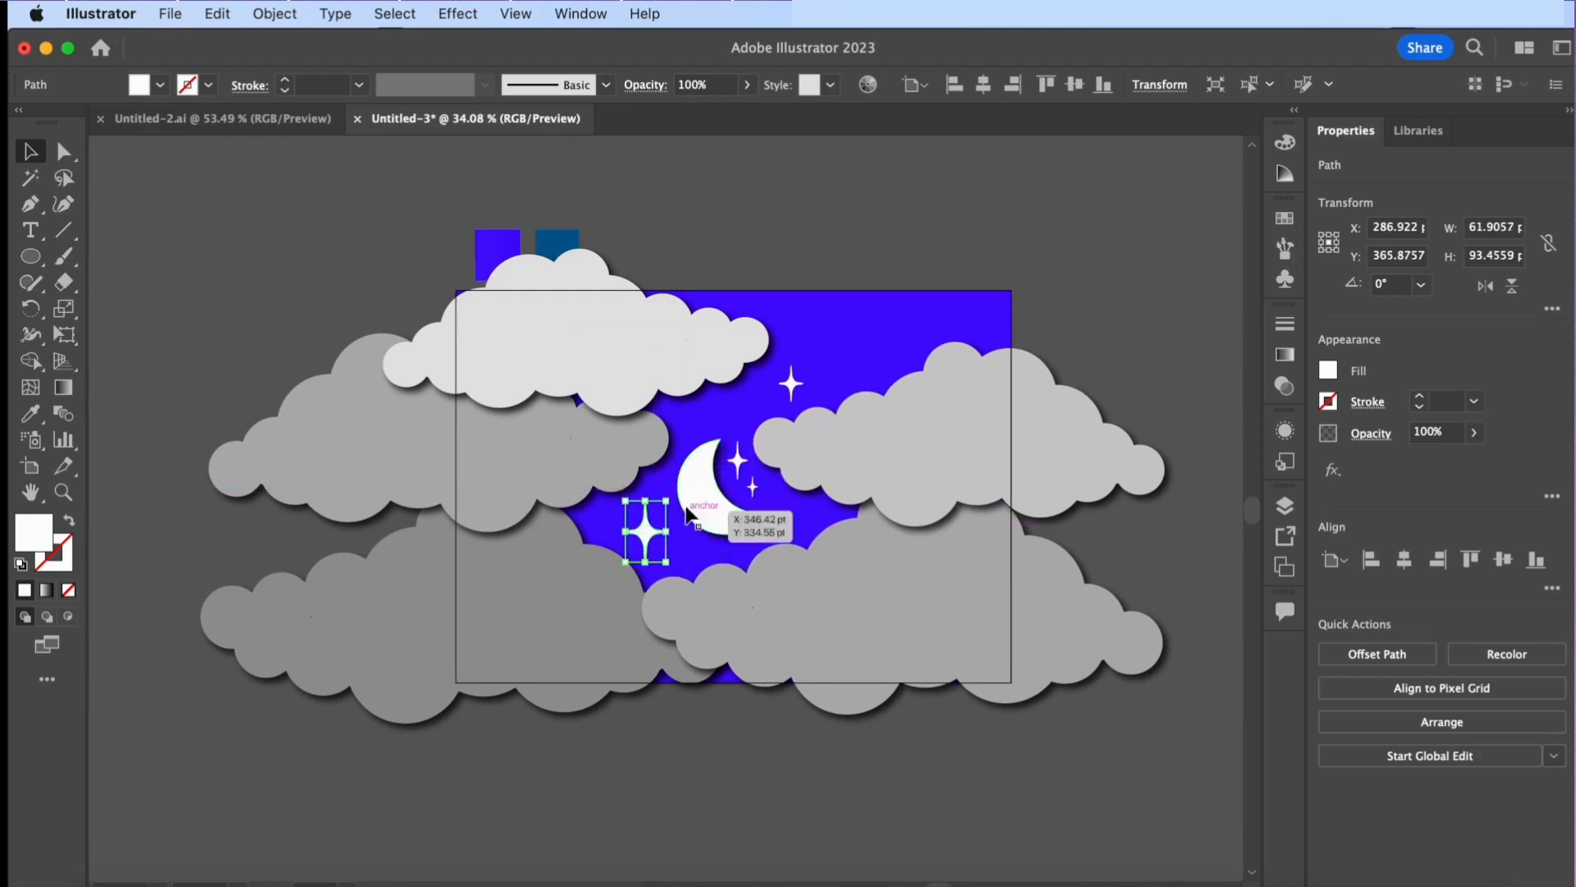
{"action": "left_click", "coordinate": [795, 516]}
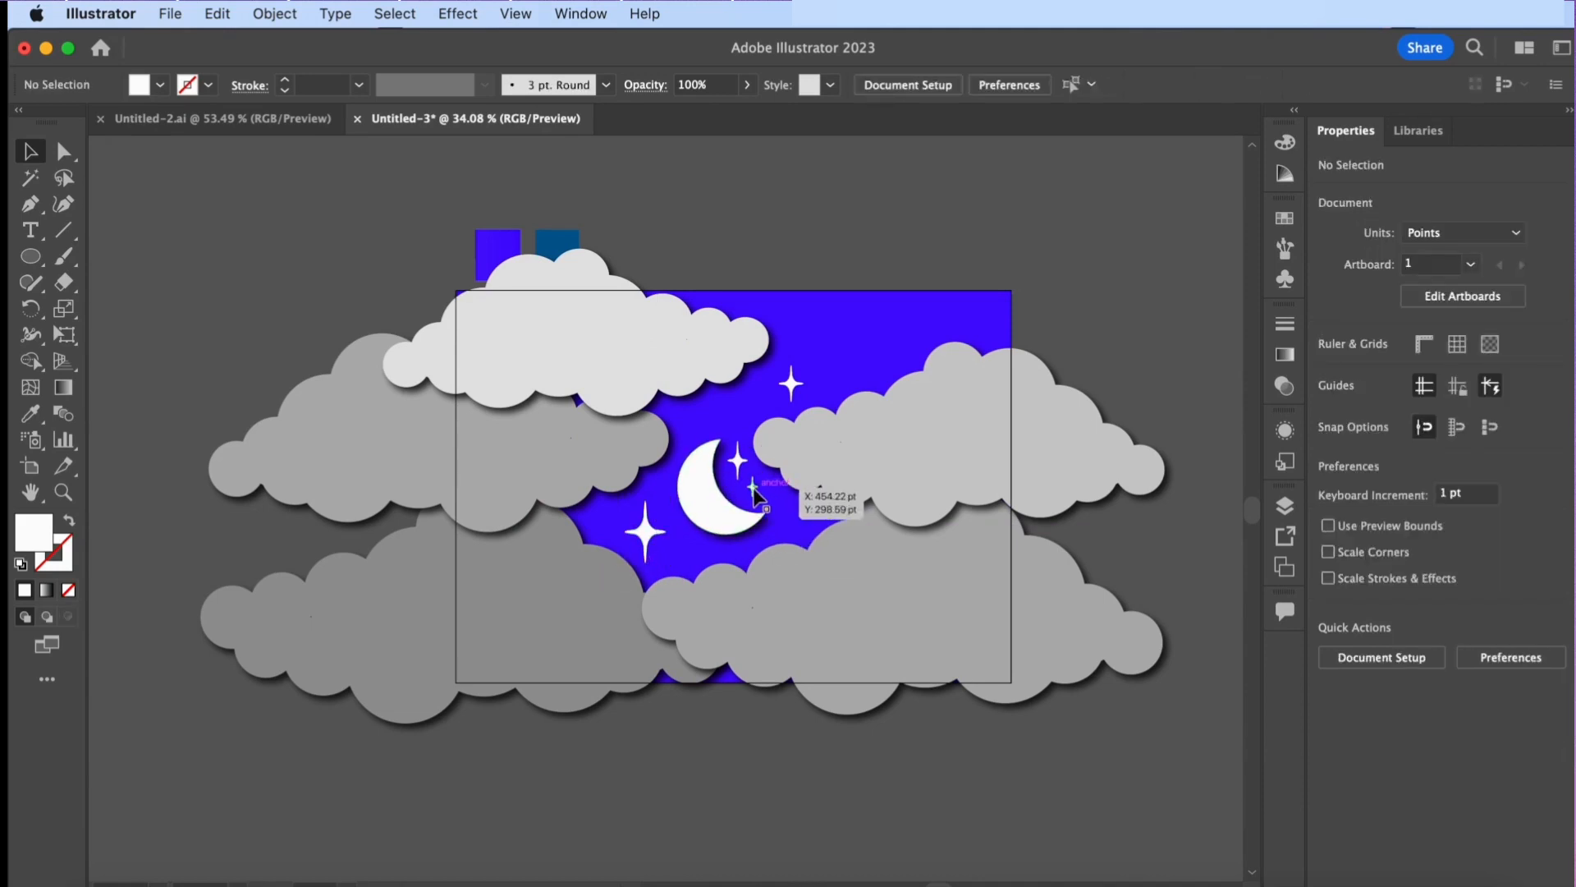
{"action": "left_click_drag", "start_coordinate": [756, 495], "coordinate": [604, 525]}
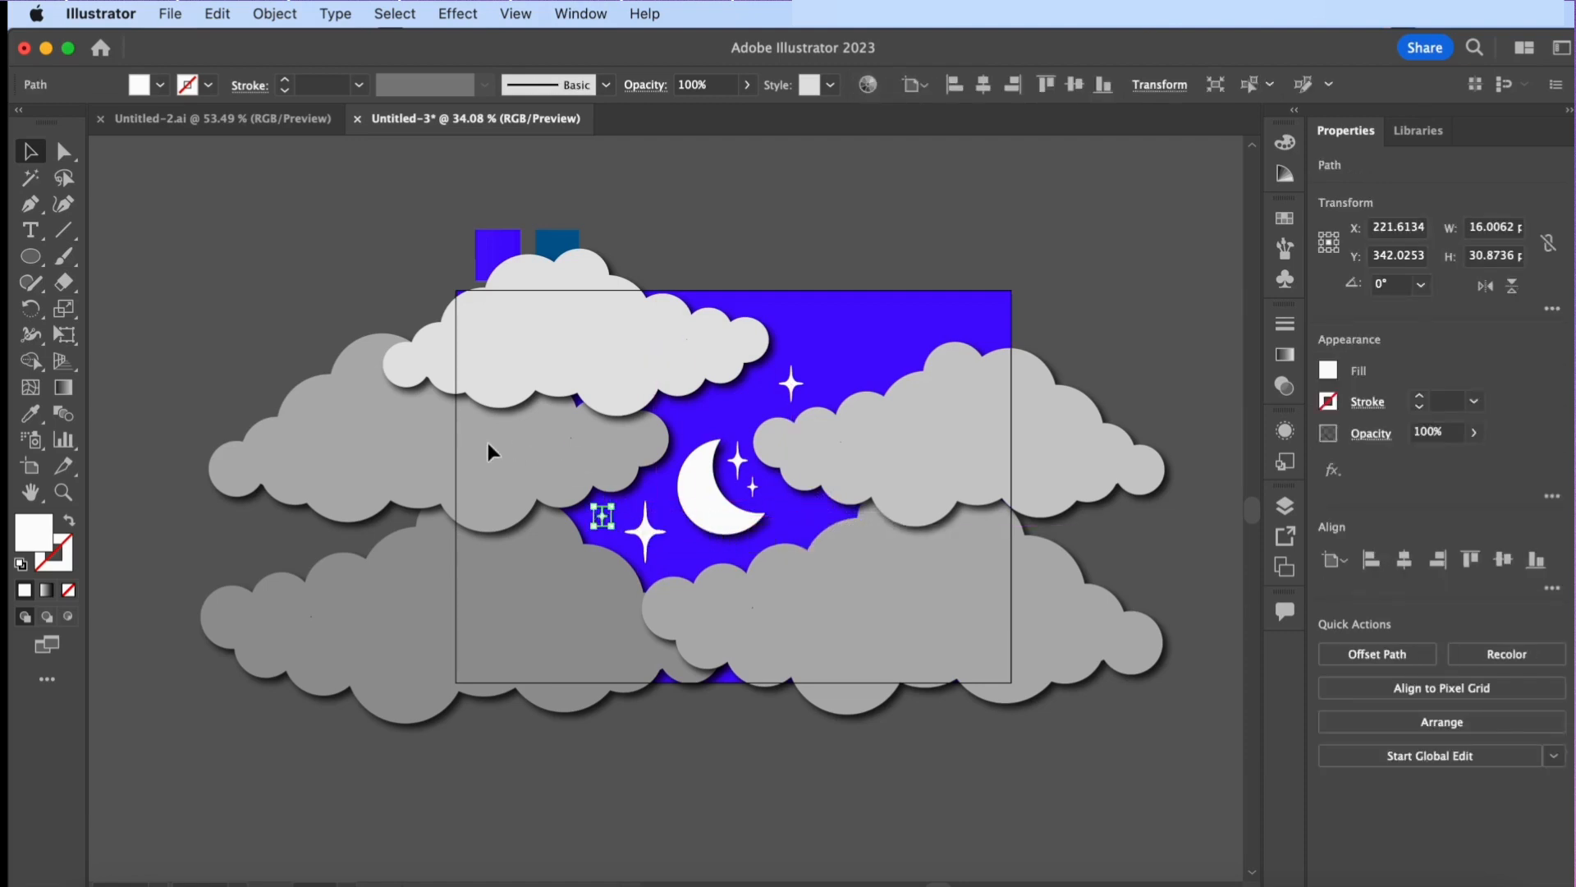
{"action": "left_click", "coordinate": [399, 350]}
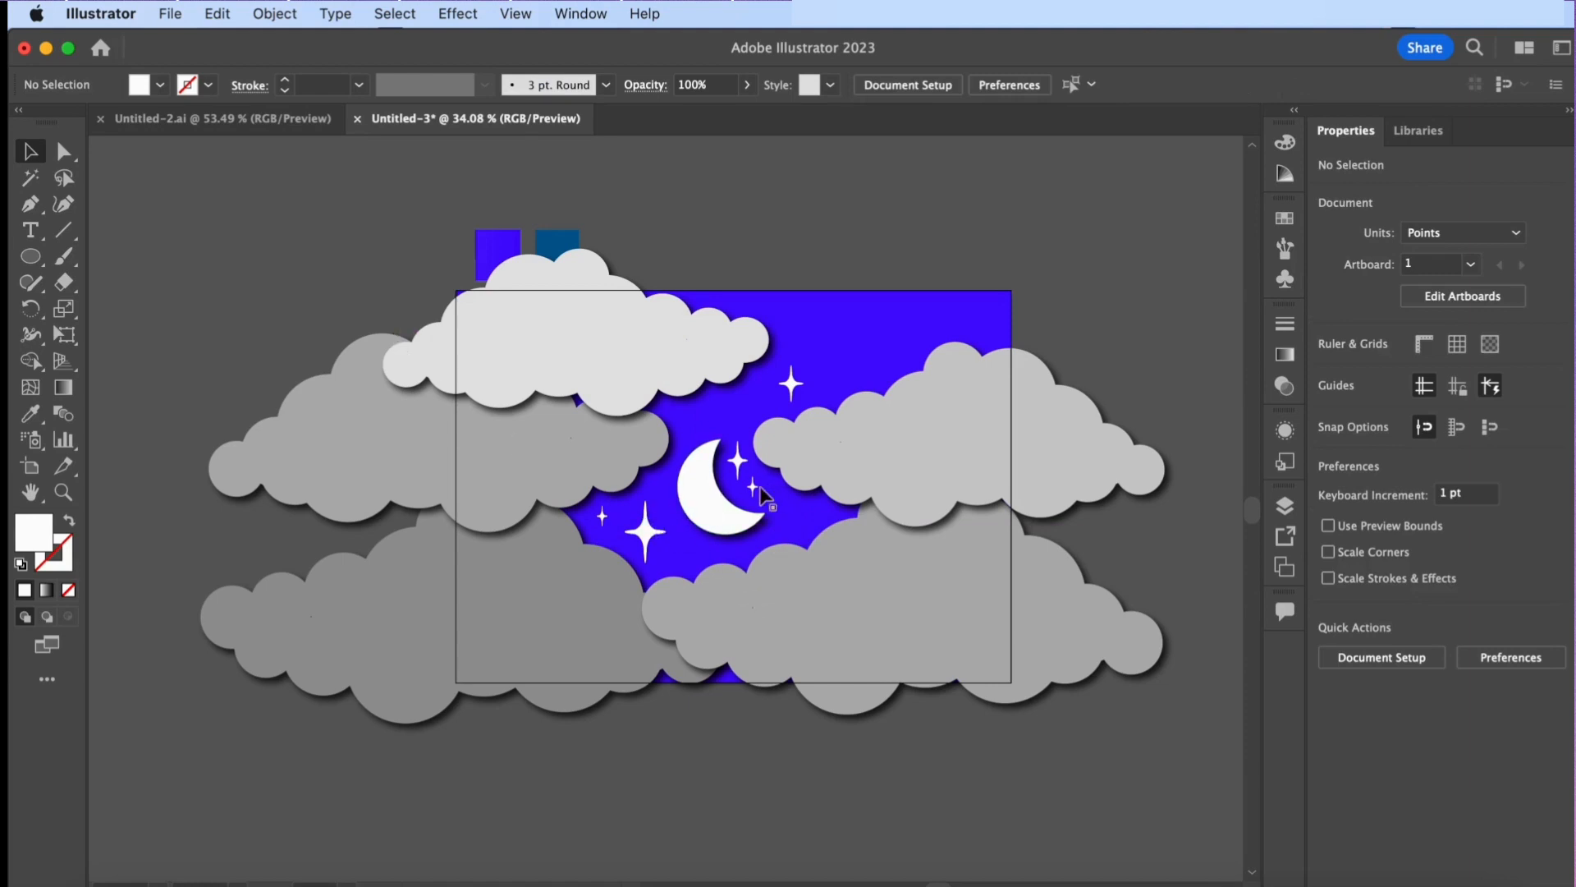
{"action": "left_click_drag", "start_coordinate": [750, 485], "coordinate": [797, 522]}
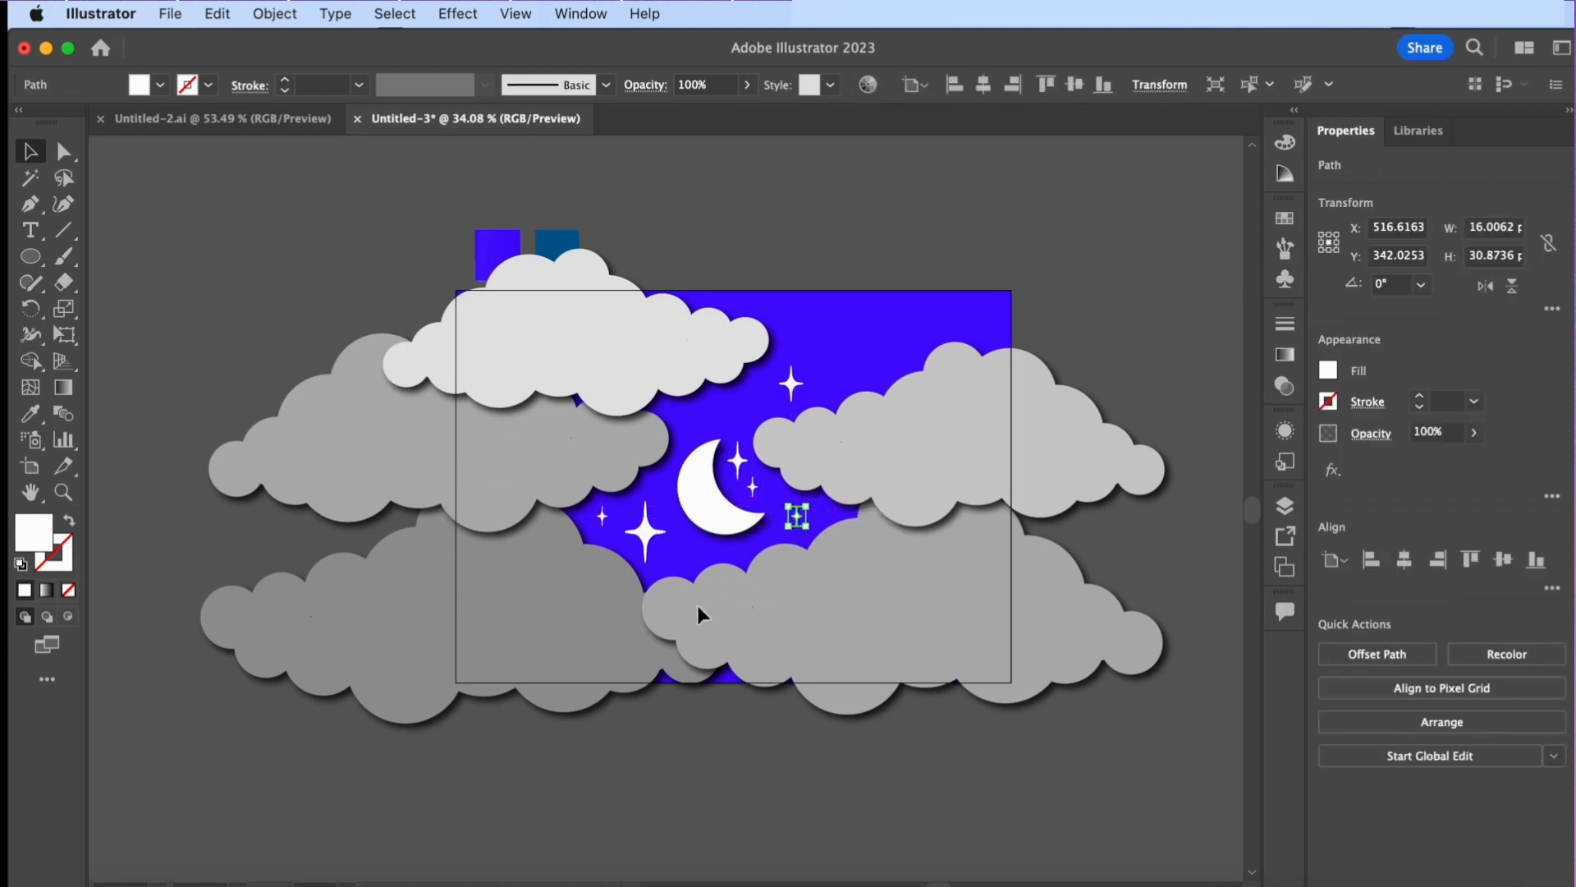
{"action": "left_click", "coordinate": [667, 743]}
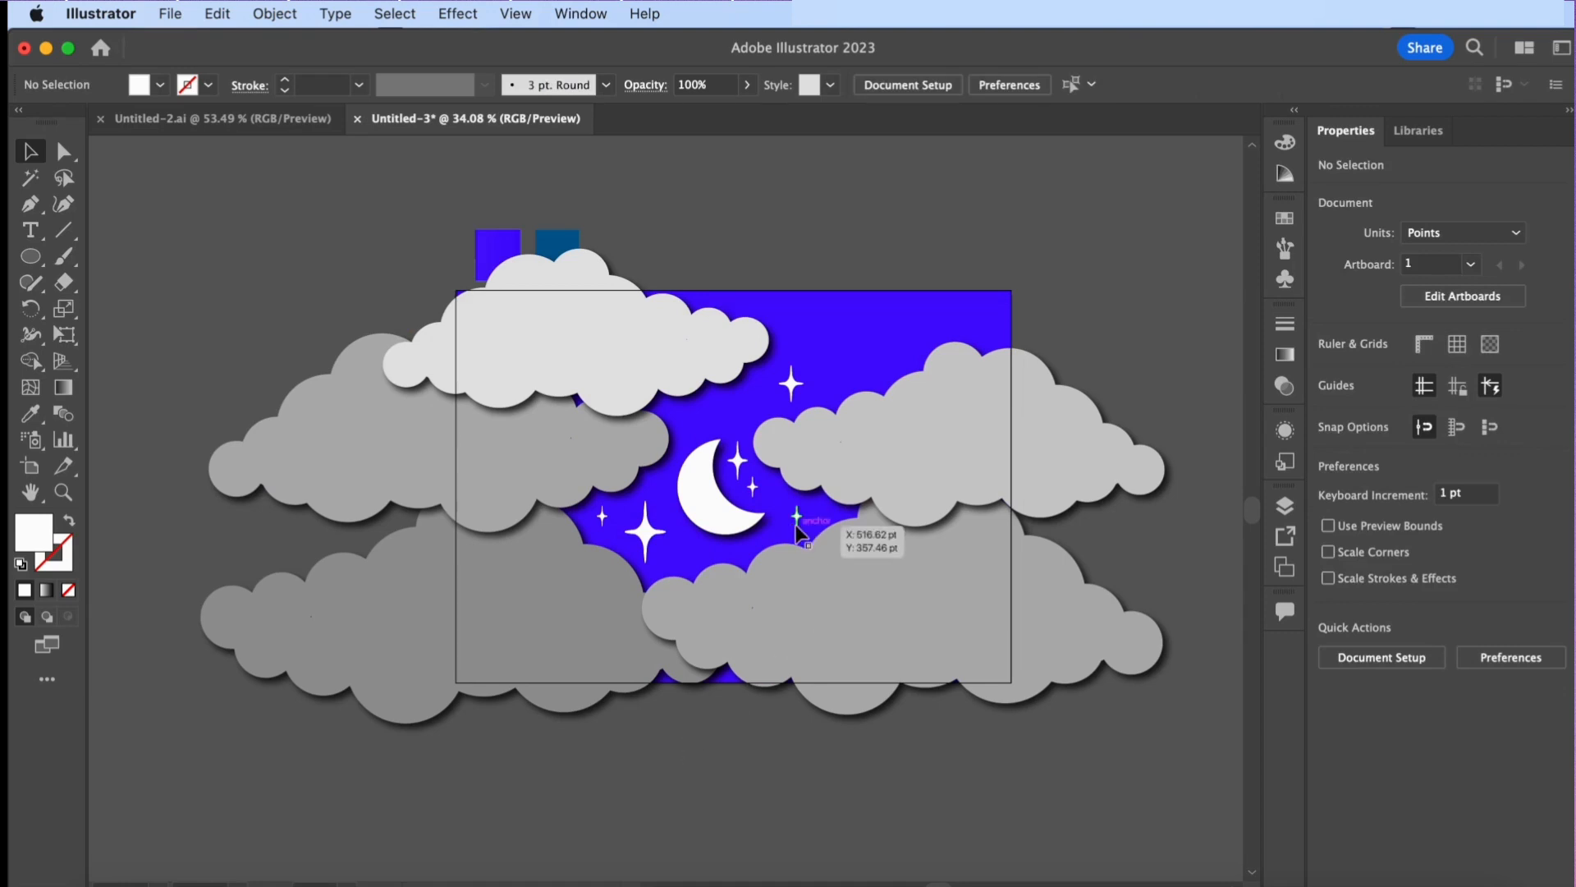
{"action": "left_click_drag", "start_coordinate": [797, 521], "coordinate": [686, 416]}
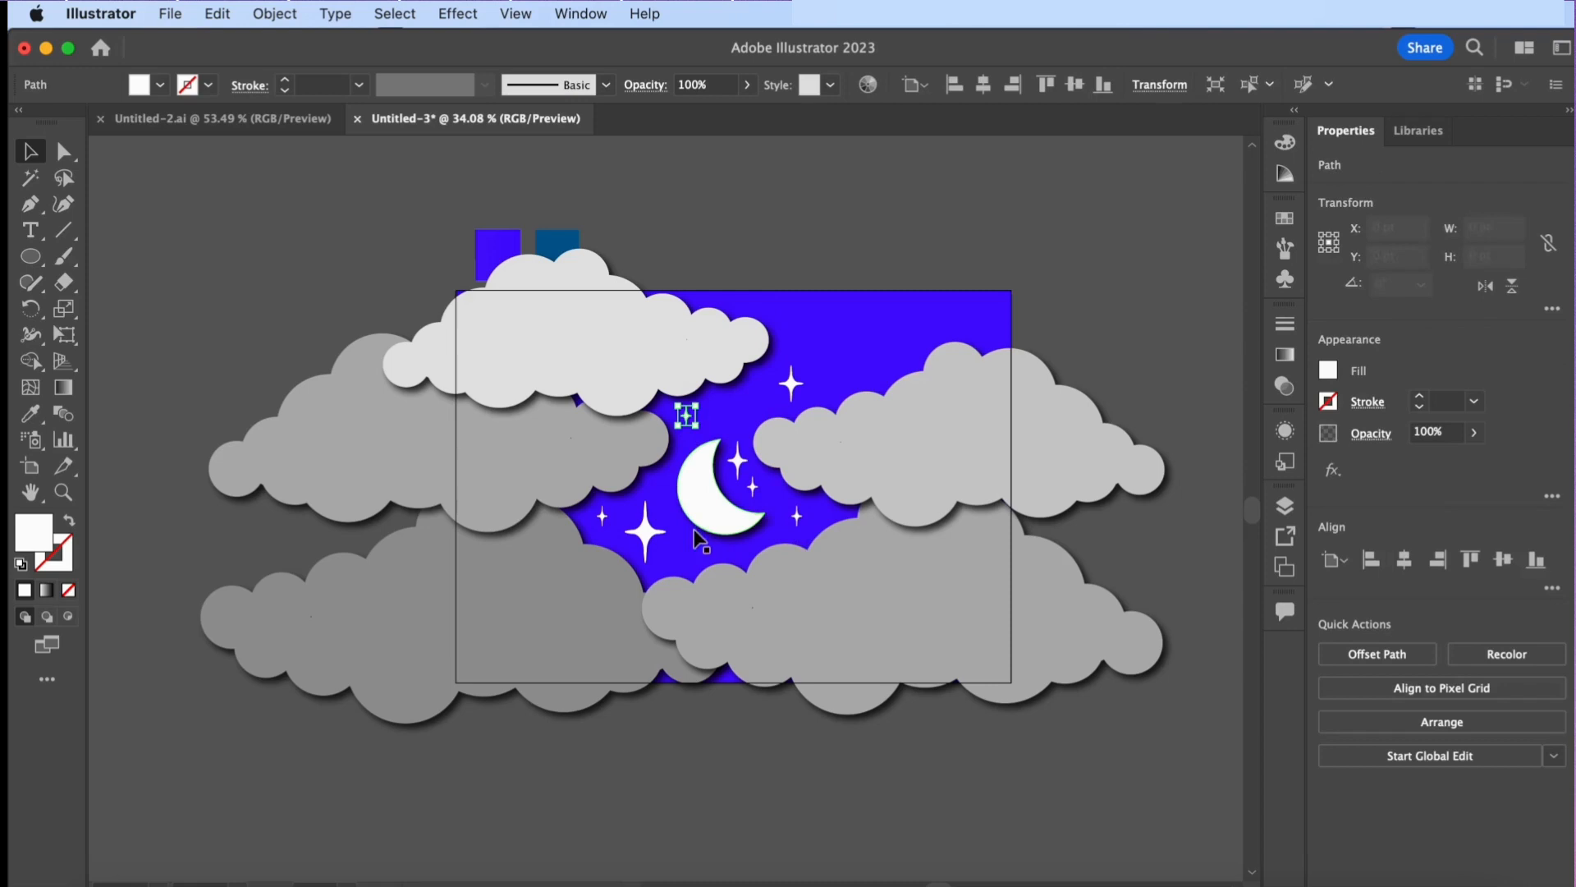
{"action": "left_click", "coordinate": [702, 712]}
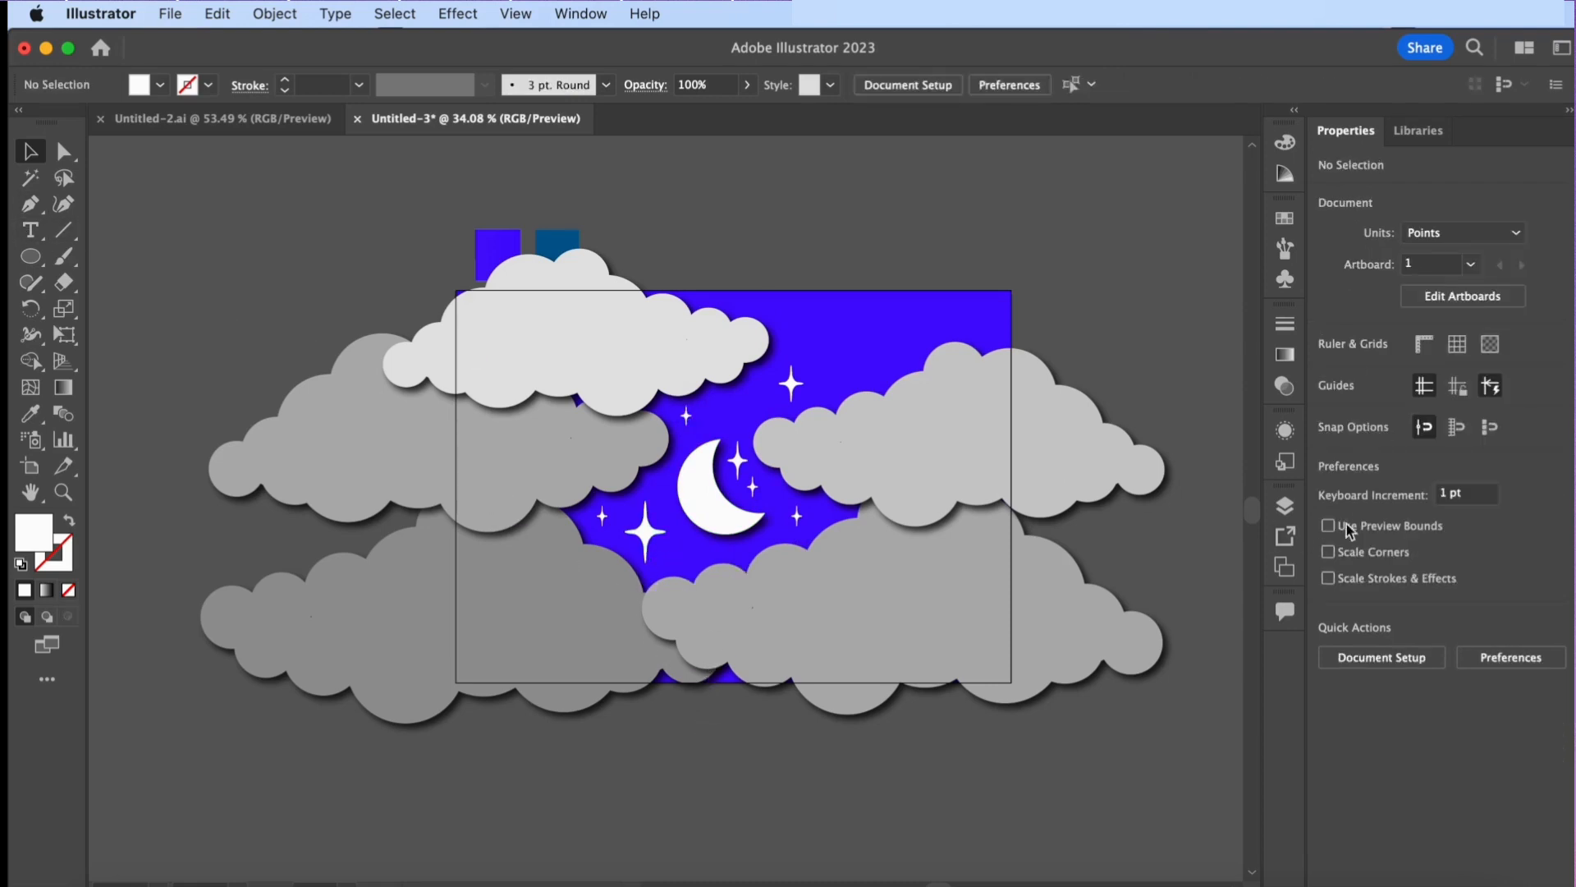
Lock the moon and stars layer and add a new layer above it
{"action": "left_click", "coordinate": [1286, 506]}
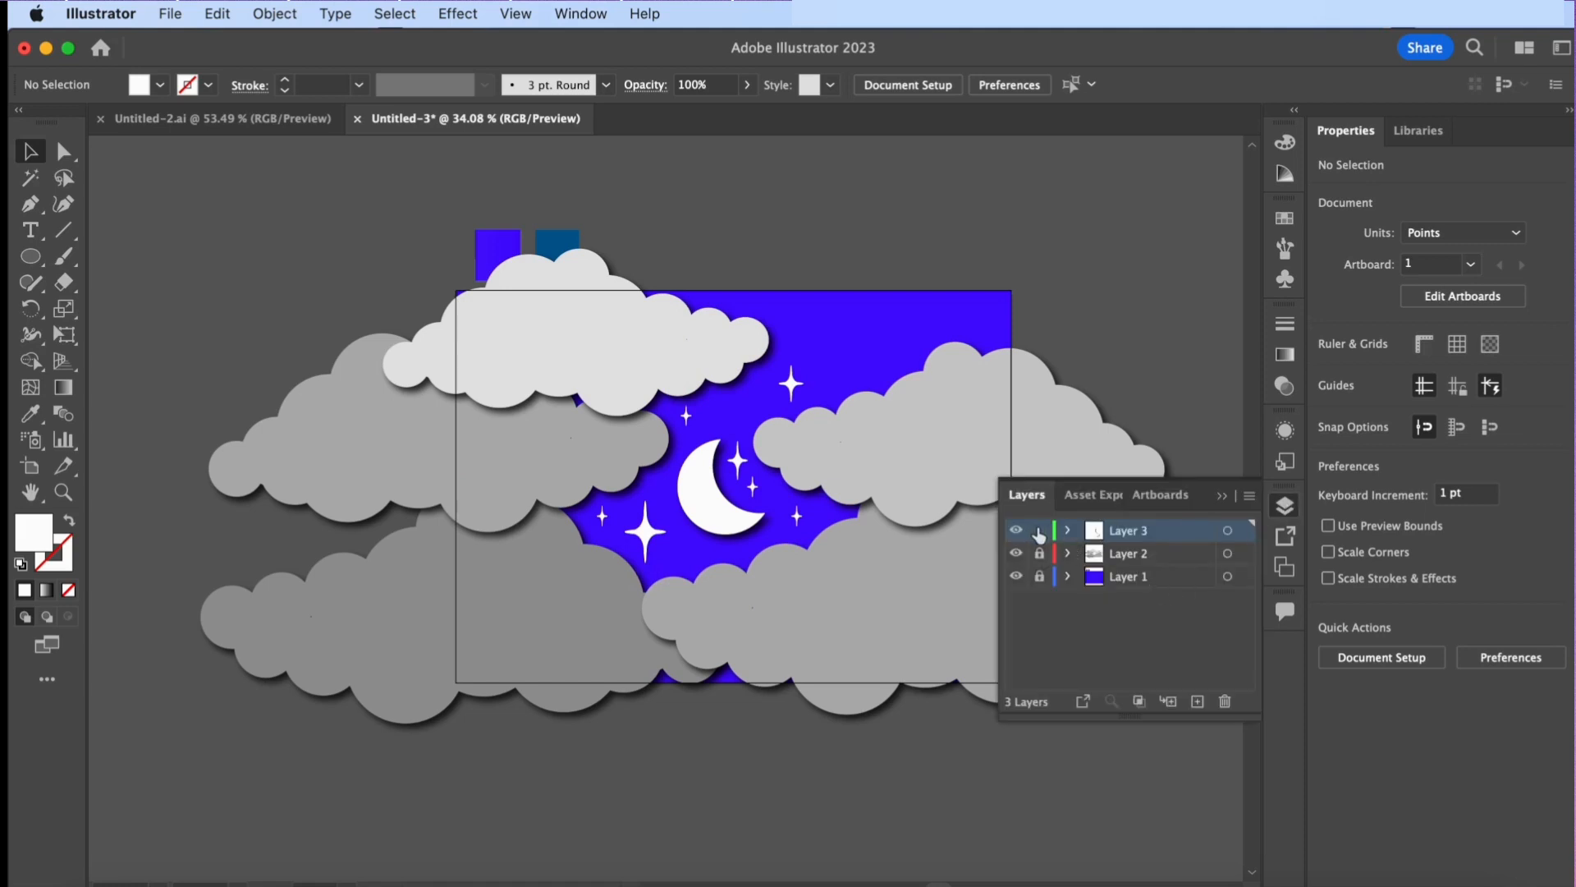
{"action": "left_click", "coordinate": [1196, 703]}
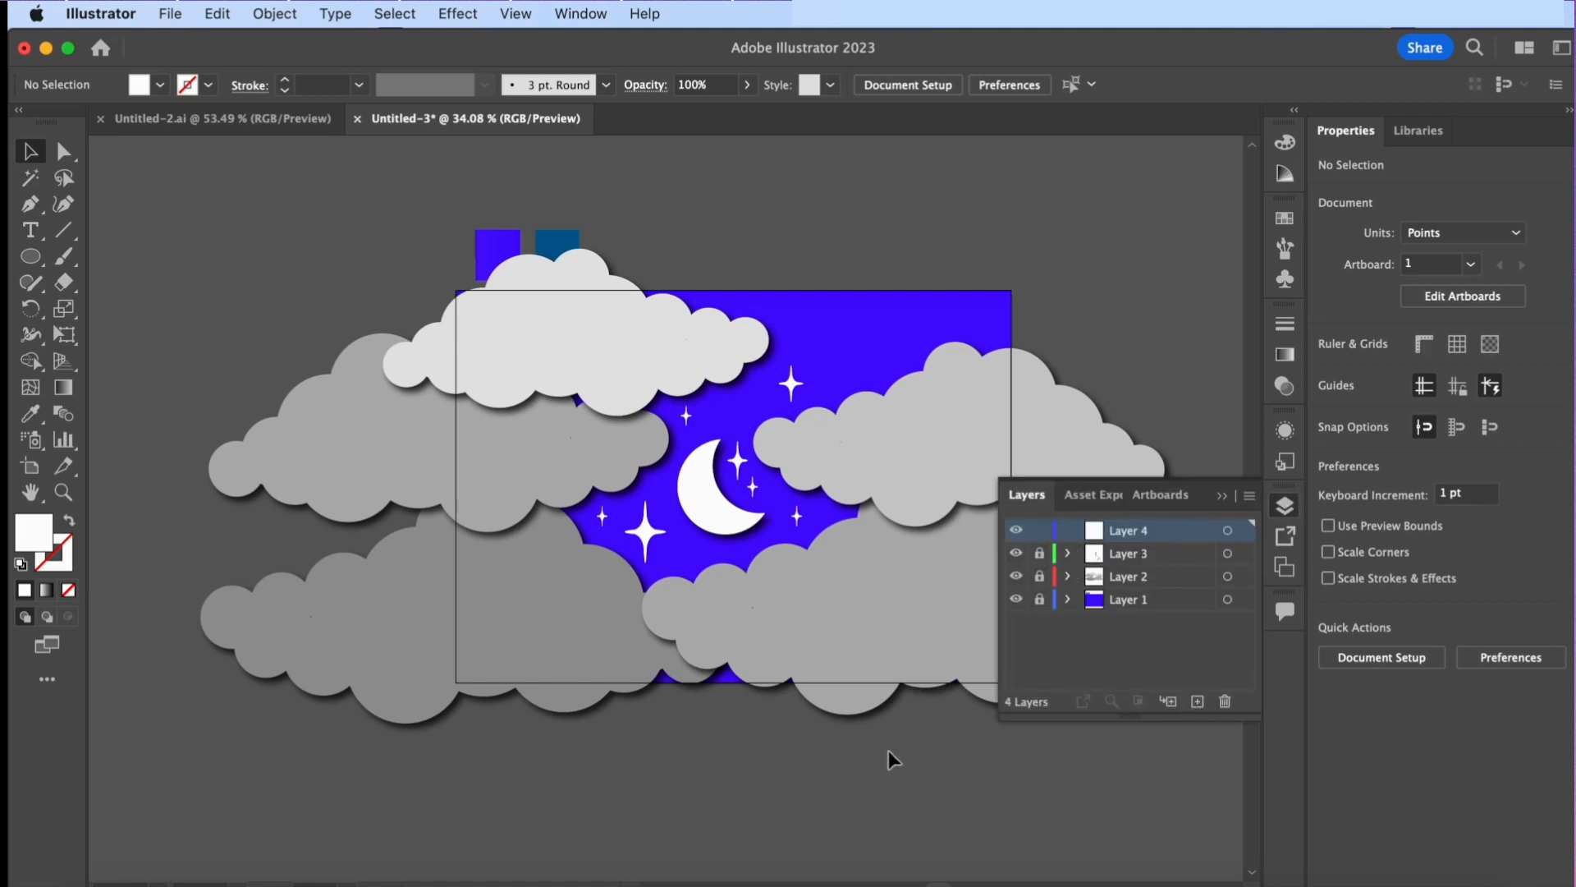
{"action": "left_click", "coordinate": [1221, 496]}
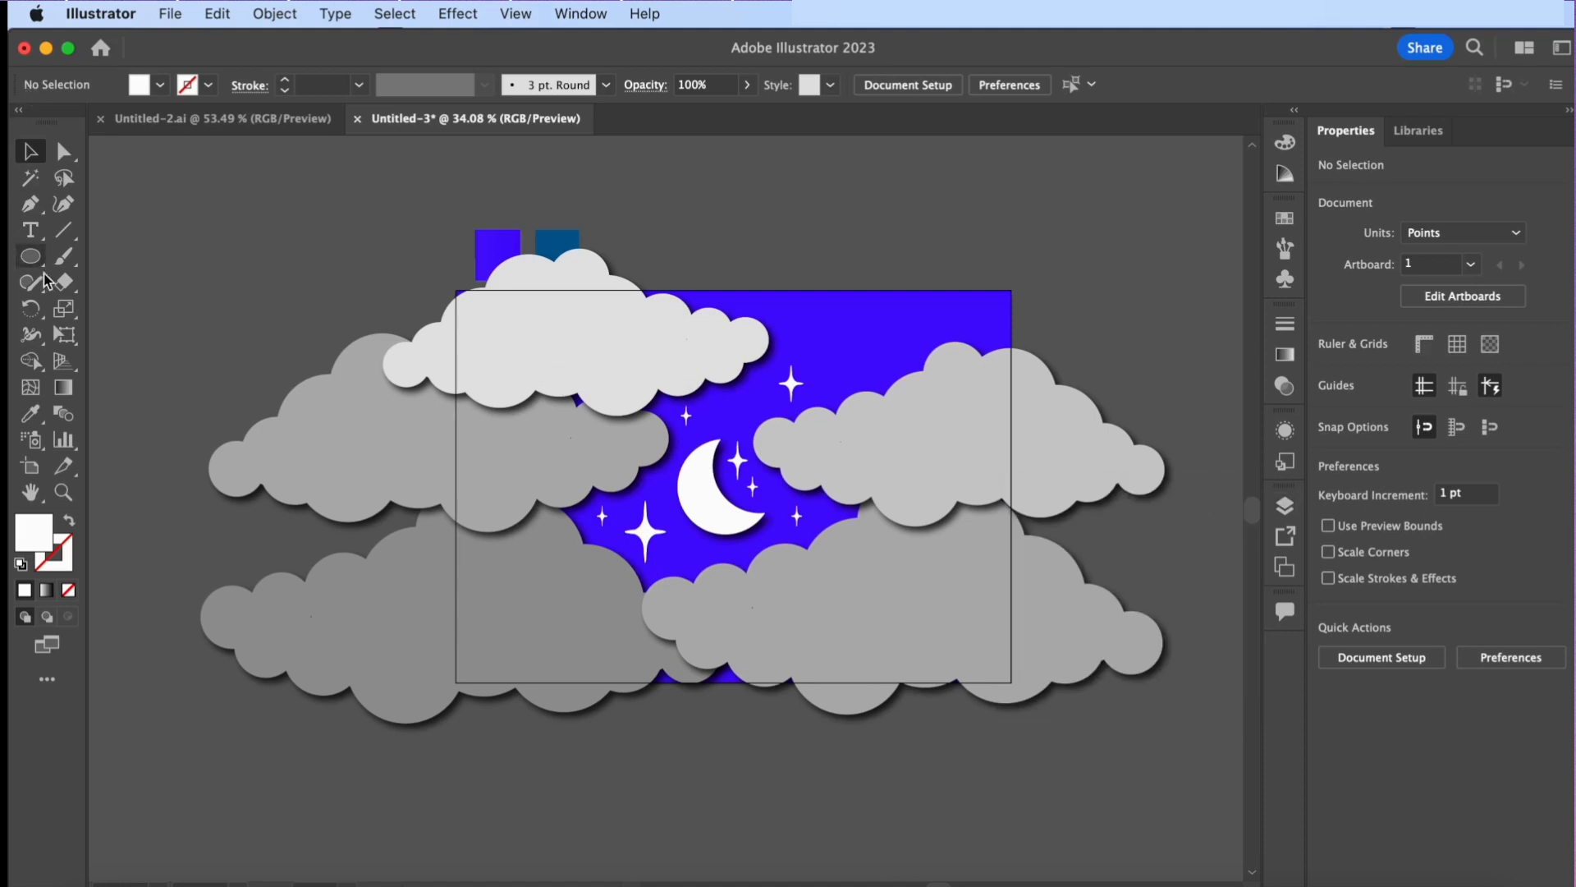
Cover the artboard with a white rectangle of about 842 by 595 pt and place a circle about 519 pt wide near its center
{"action": "left_click_drag", "start_coordinate": [30, 257], "coordinate": [84, 257]}
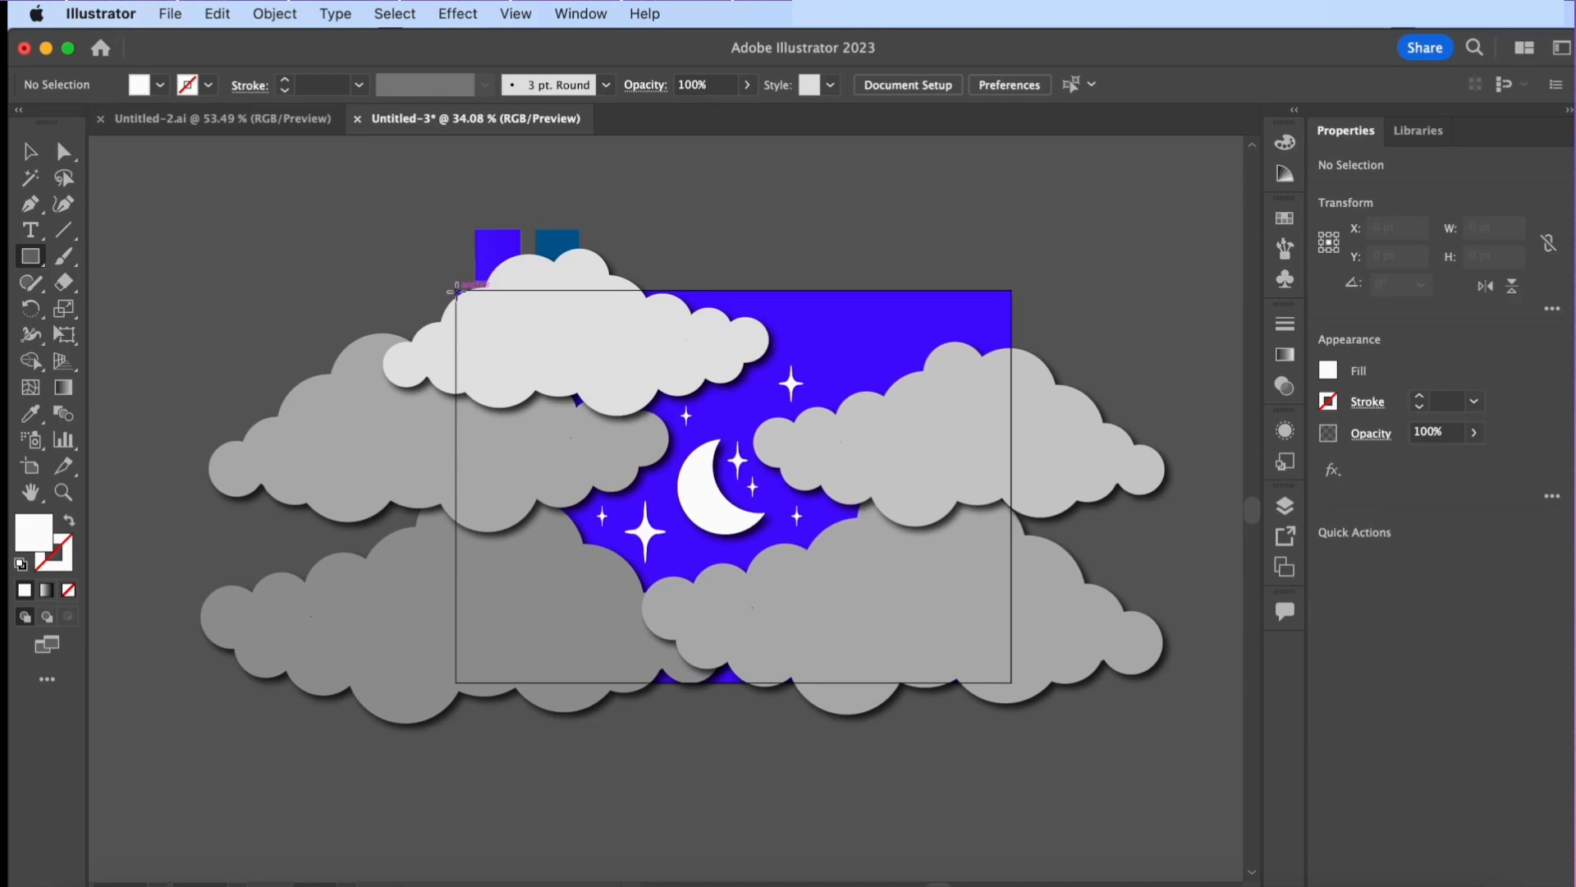
{"action": "mouse_move", "coordinate": [456, 290]}
{"action": "left_mouse_down"}
{"action": "mouse_move", "coordinate": [939, 605]}
{"action": "mouse_move", "coordinate": [1014, 681]}
{"action": "left_mouse_up"}
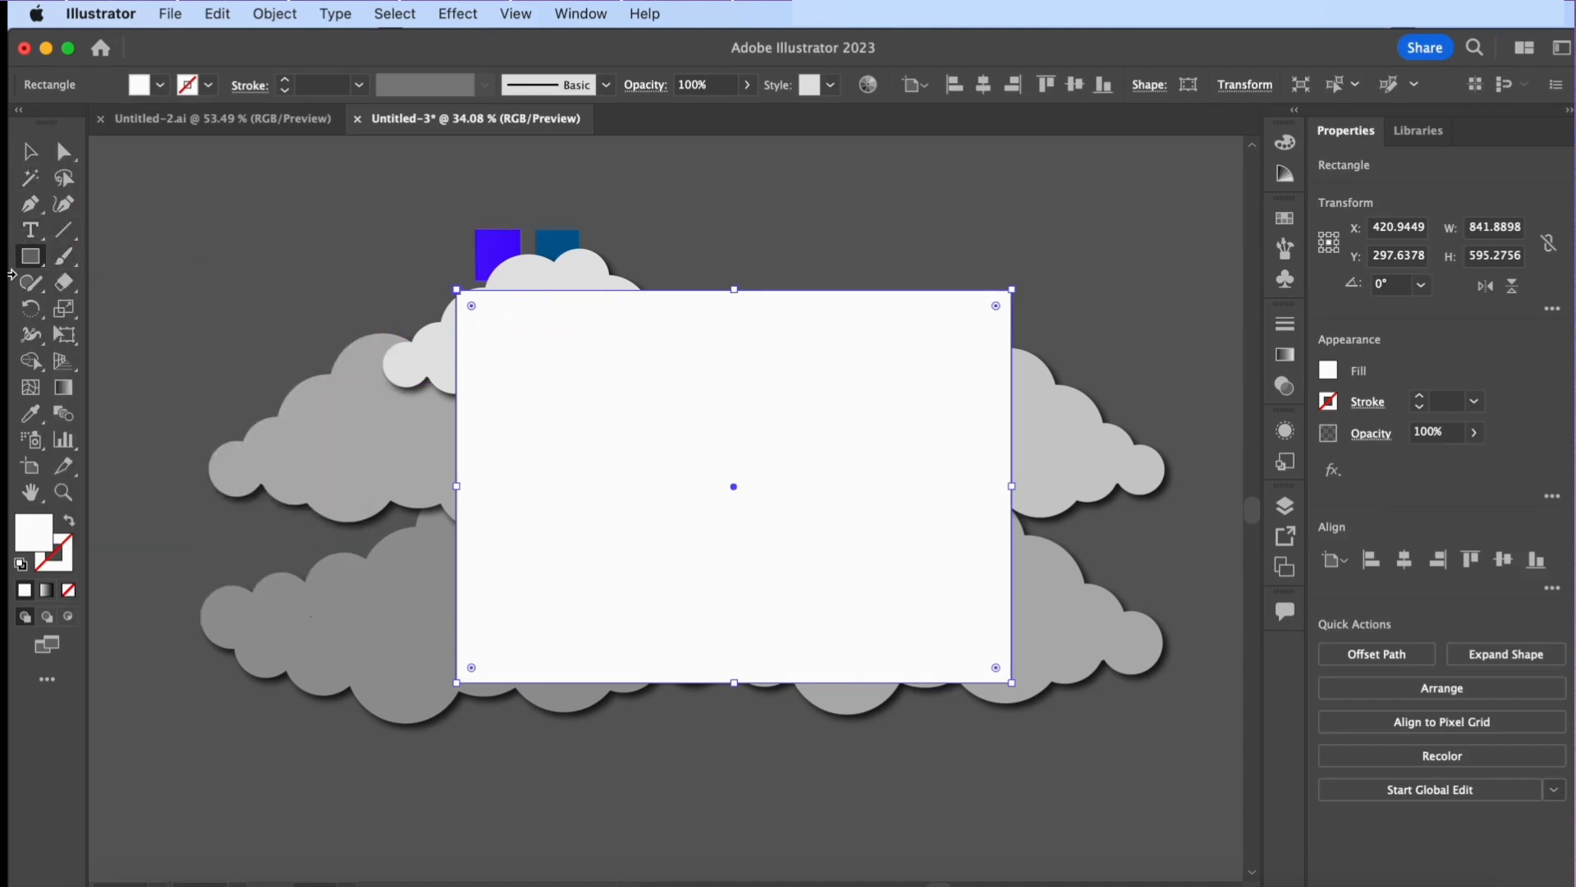
{"action": "left_click_drag", "start_coordinate": [44, 267], "coordinate": [123, 306]}
{"action": "left_click_drag", "start_coordinate": [588, 332], "coordinate": [930, 674]}
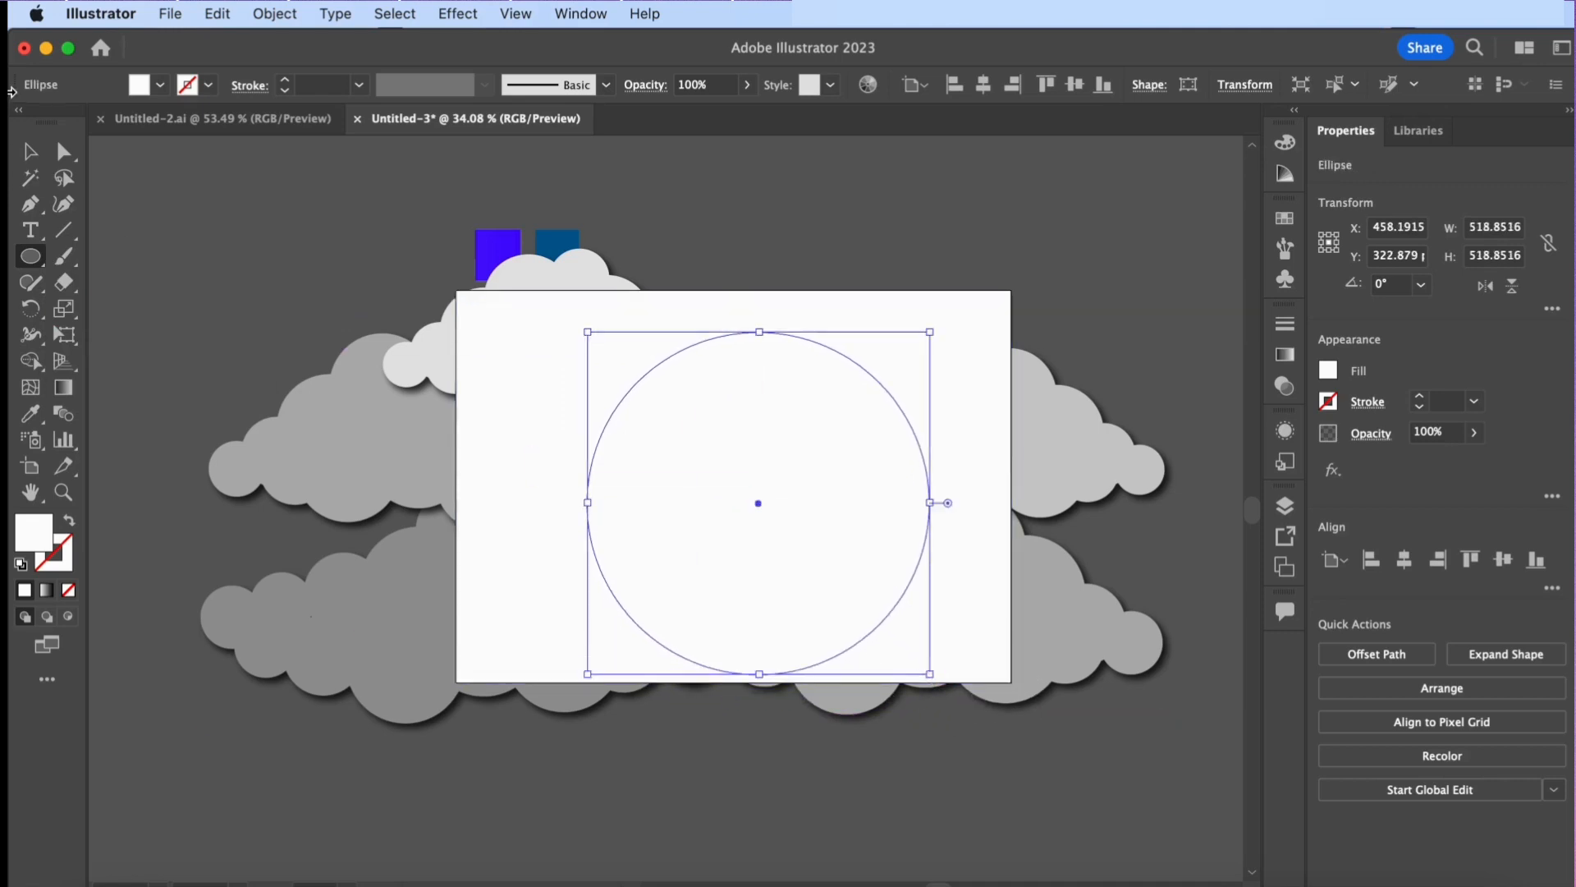
{"action": "left_click", "coordinate": [33, 151]}
{"action": "mouse_move", "coordinate": [814, 417]}
{"action": "left_mouse_down"}
{"action": "mouse_move", "coordinate": [784, 383]}
{"action": "mouse_move", "coordinate": [791, 402]}
{"action": "left_mouse_up"}
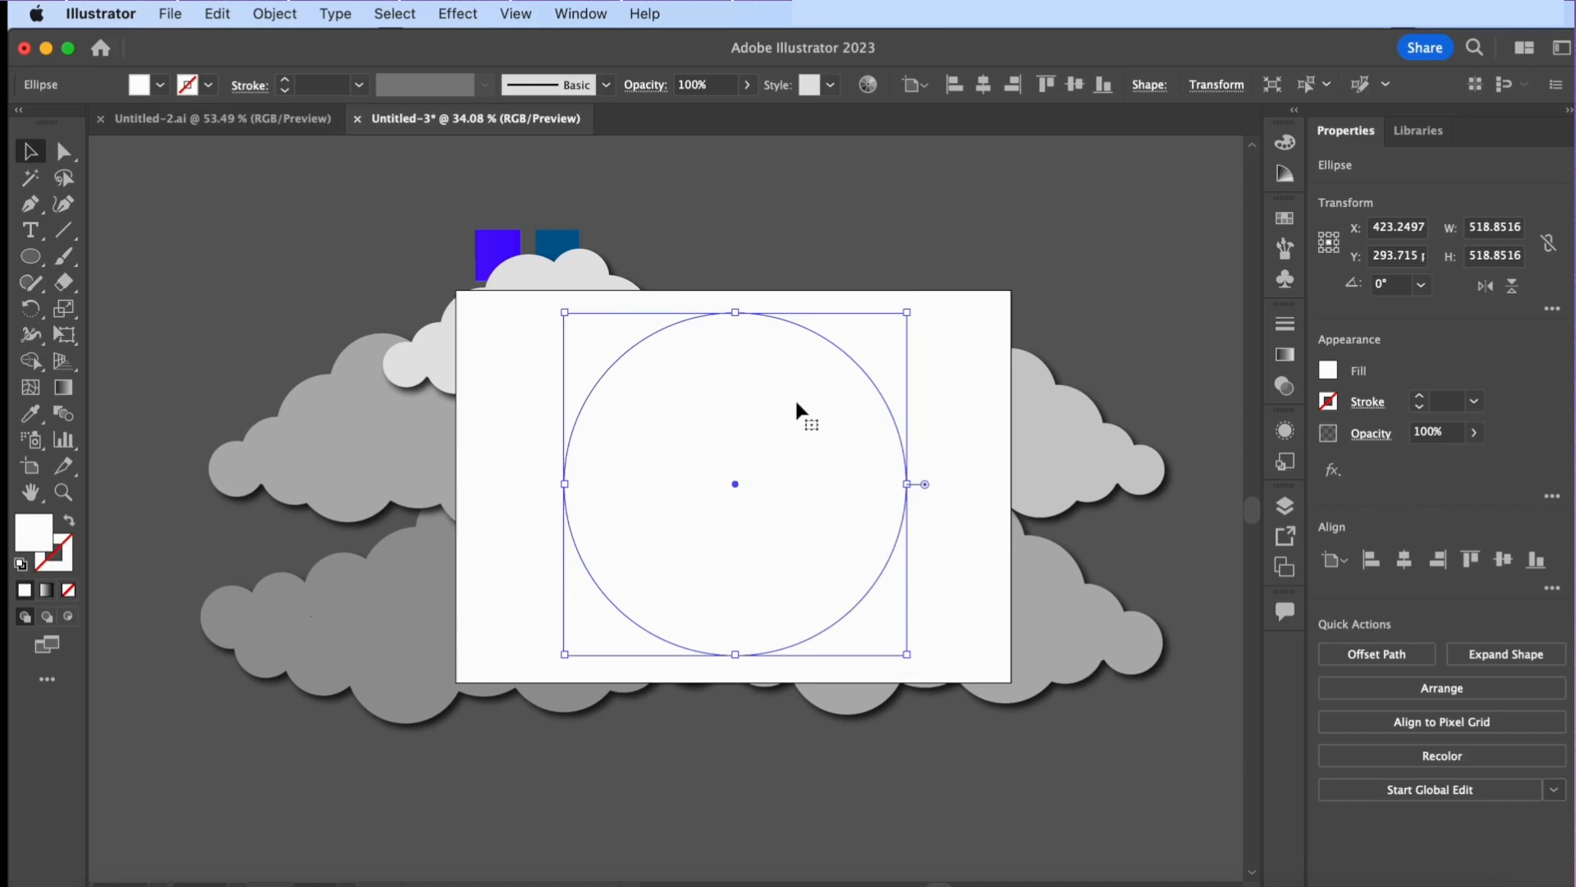
{"action": "left_click_drag", "start_coordinate": [807, 405], "coordinate": [802, 403]}
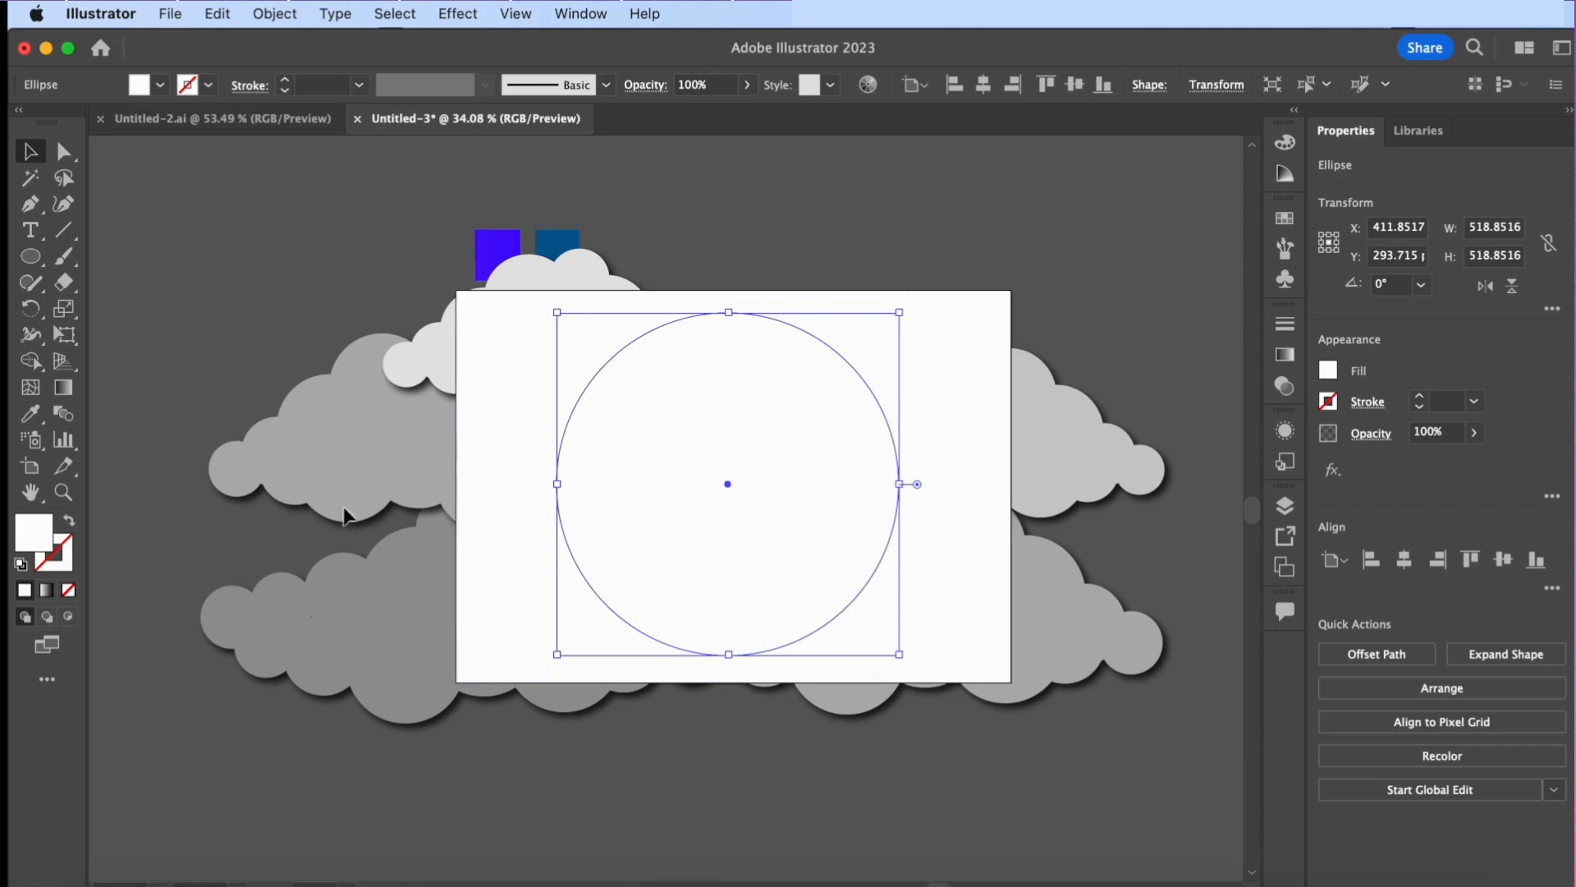
Fill the rectangle and circle with the dark blue swatch's color and exclude their overlap to cut a round window
{"action": "left_click", "coordinate": [380, 525]}
{"action": "left_click_drag", "start_coordinate": [416, 344], "coordinate": [1095, 618]}
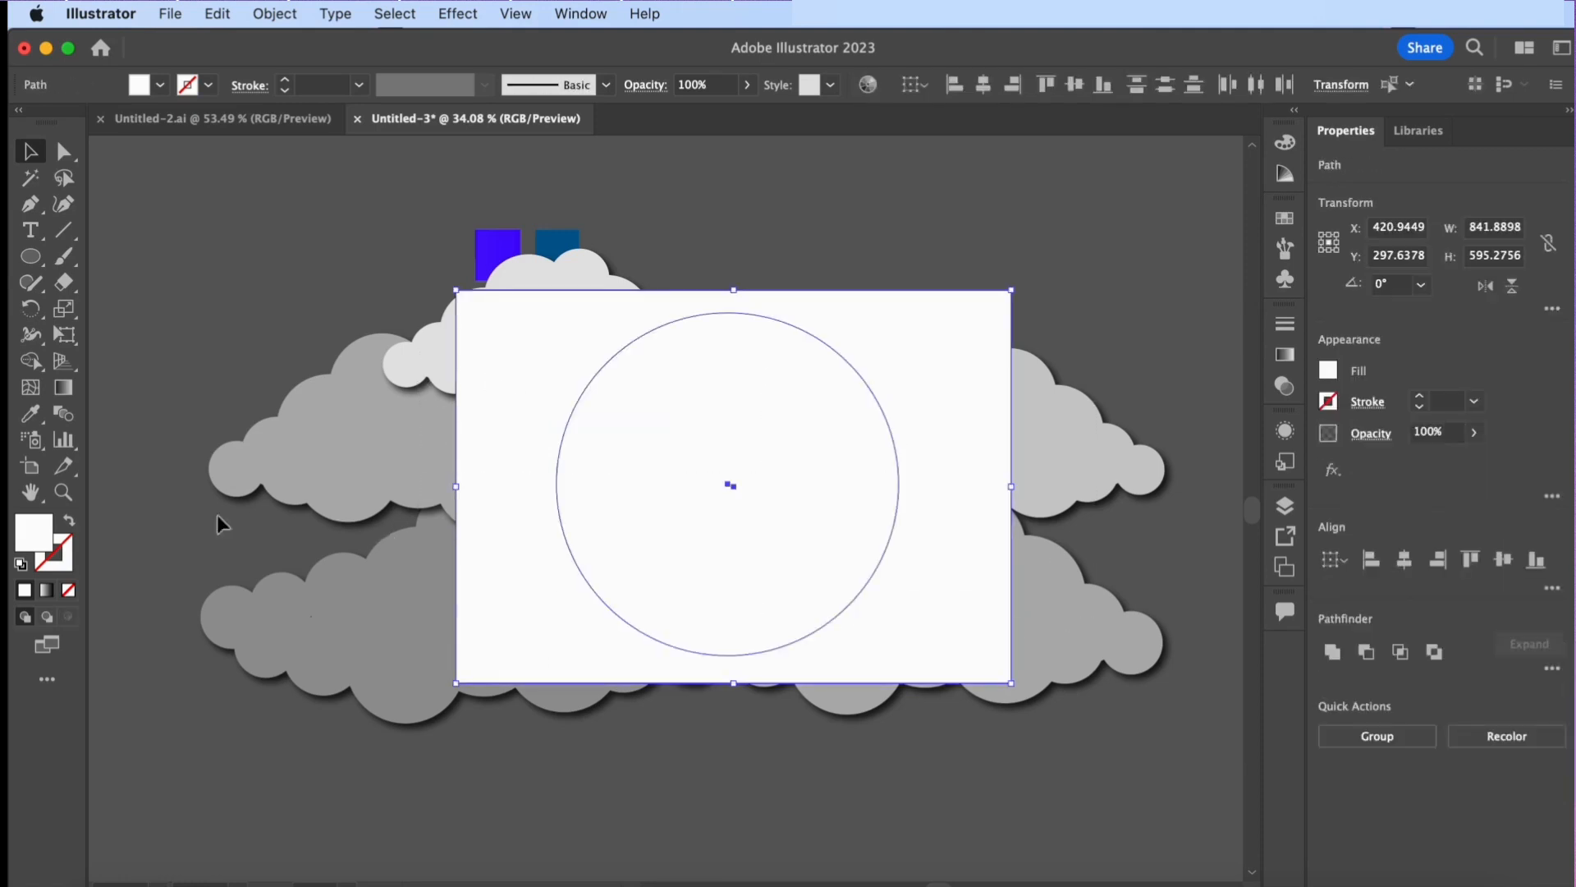
{"action": "left_click", "coordinate": [30, 414]}
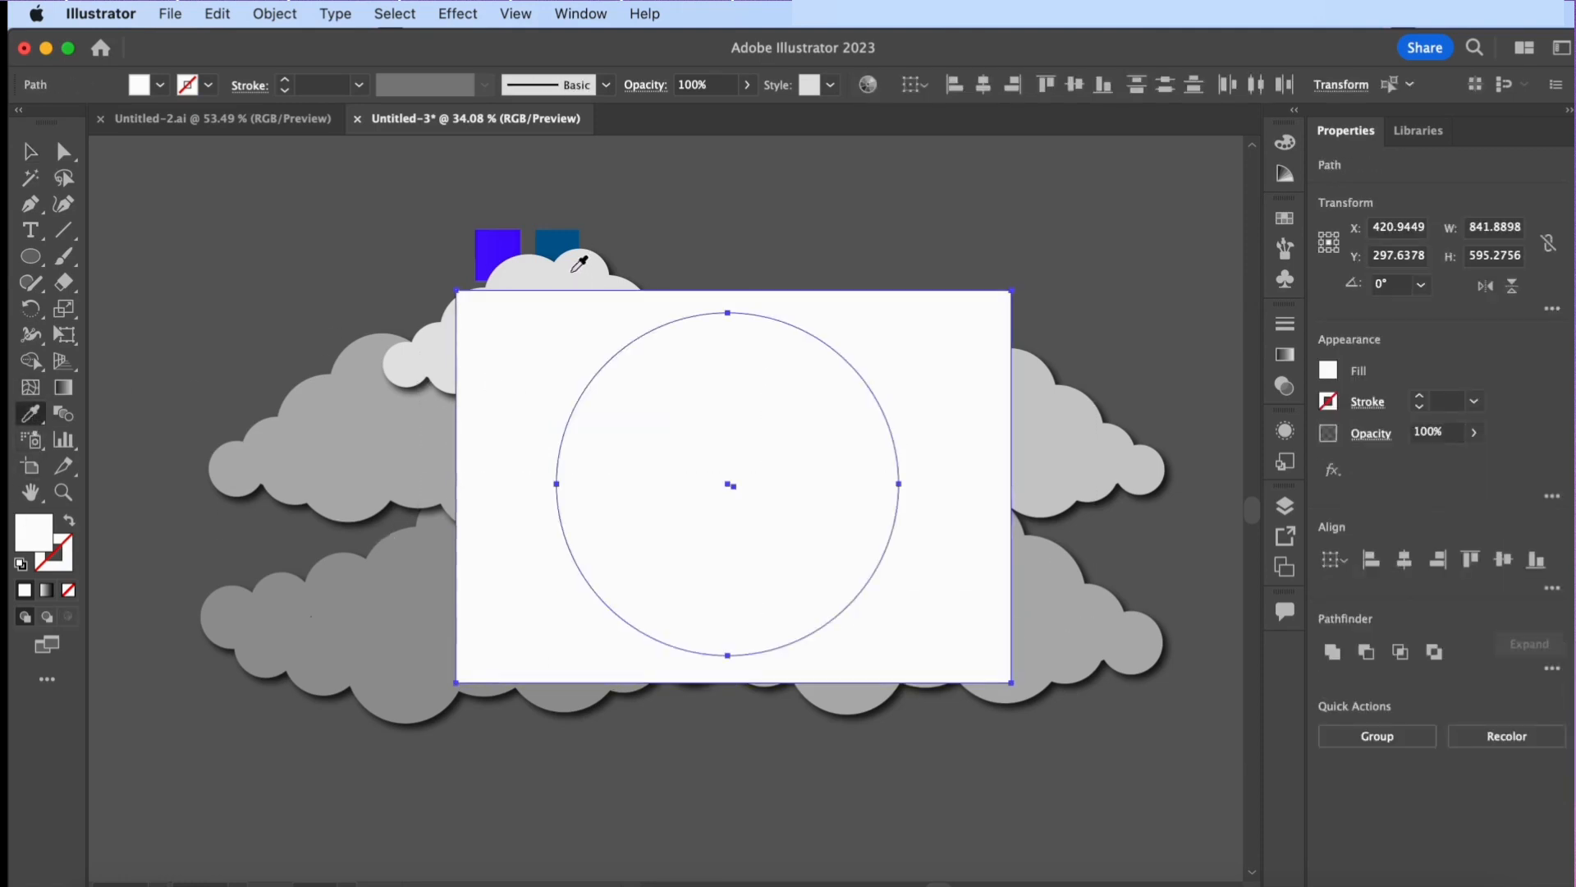
{"action": "left_click", "coordinate": [557, 243]}
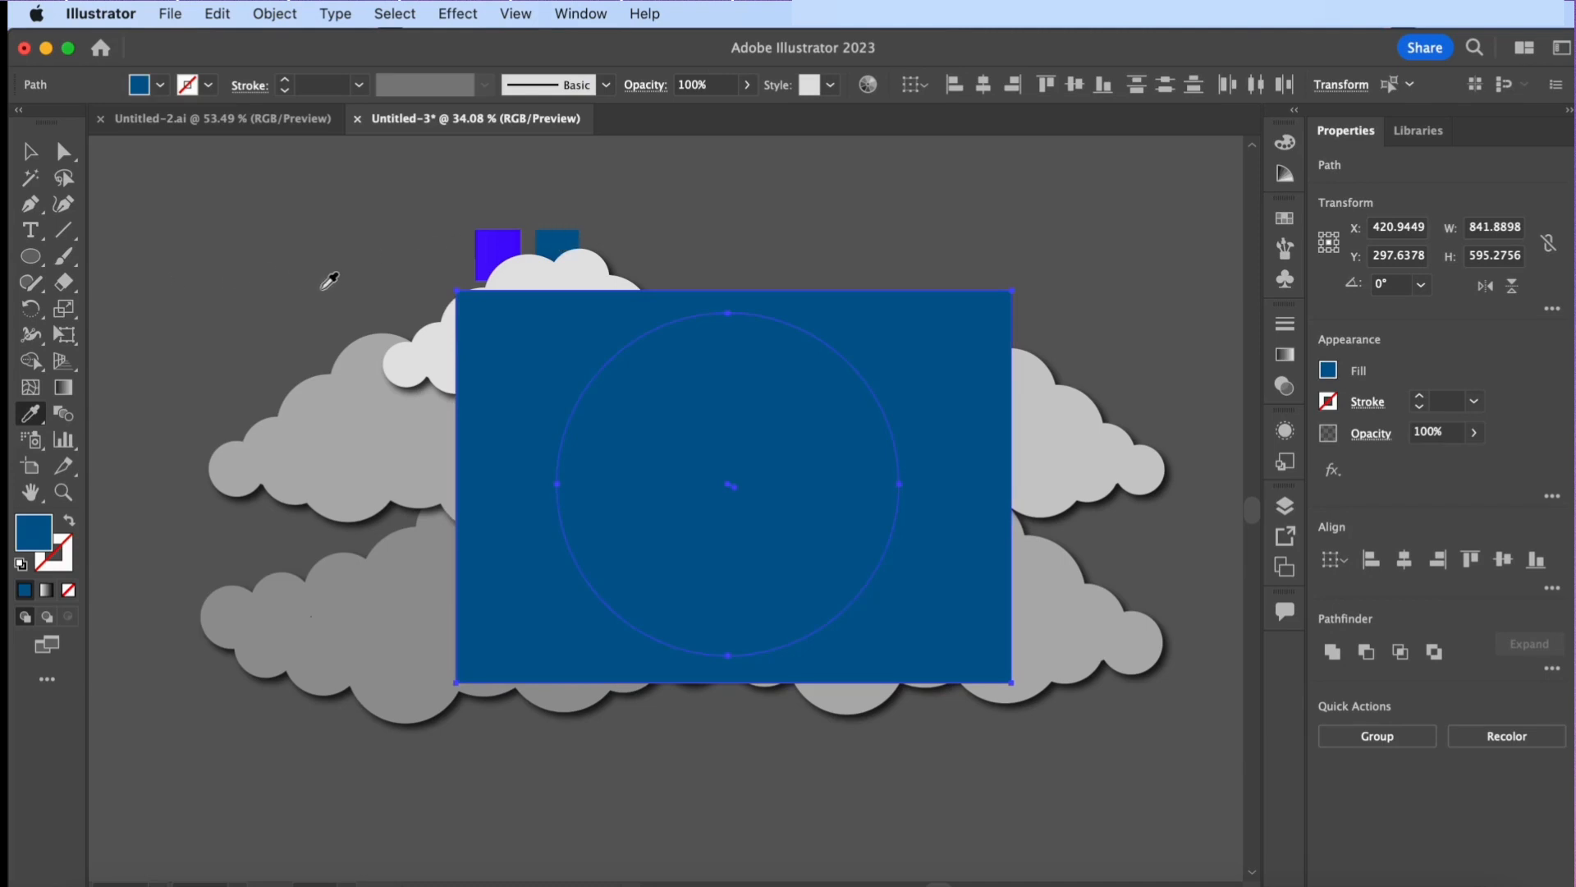
{"action": "left_click", "coordinate": [30, 151]}
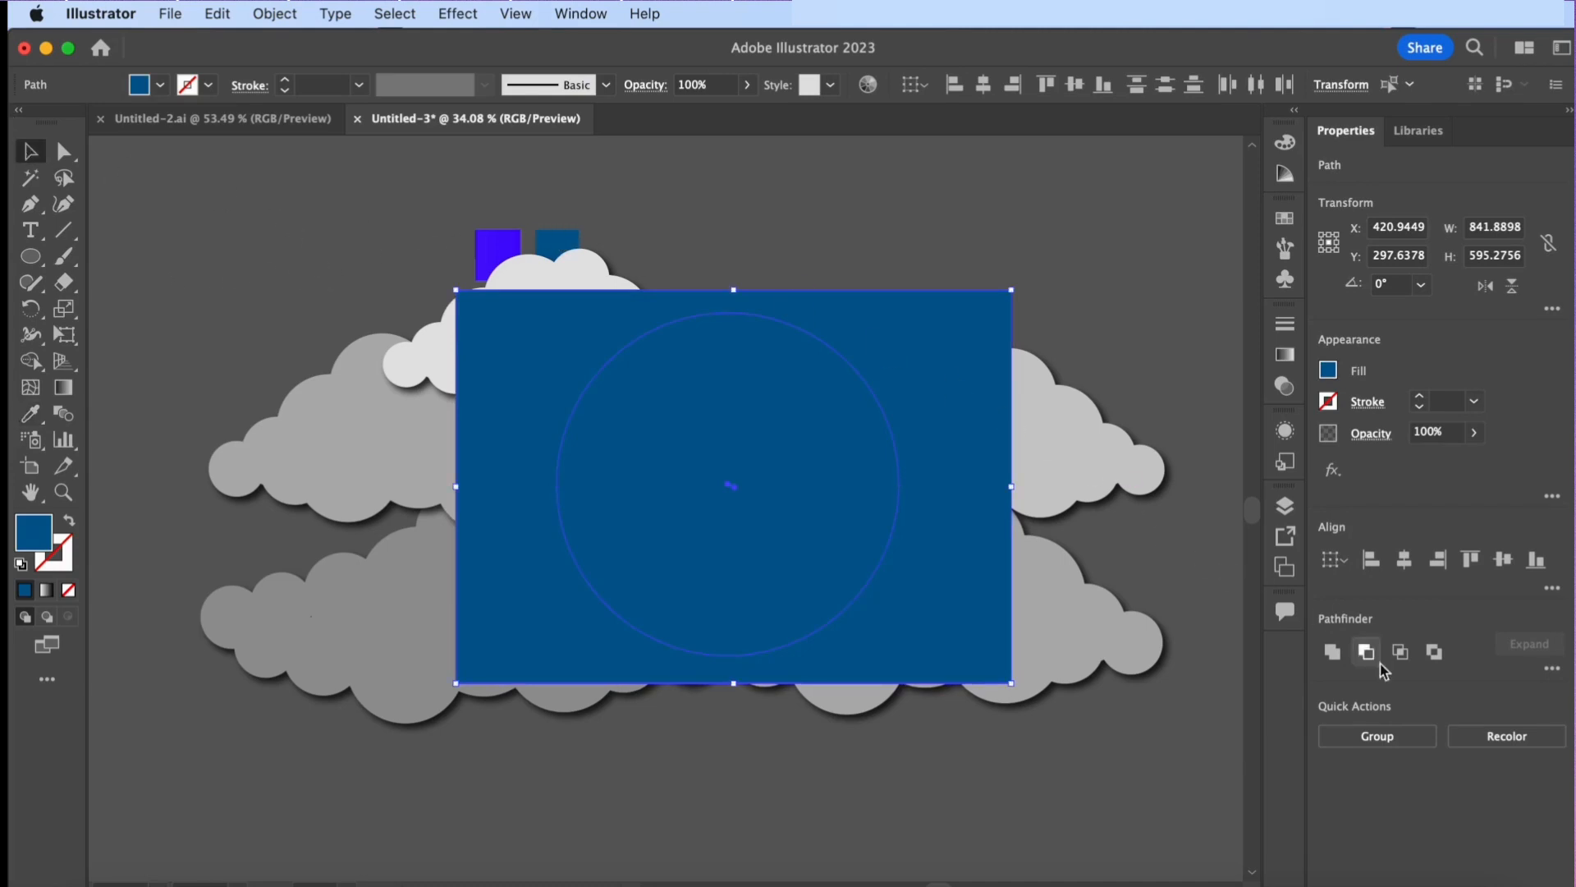
{"action": "left_click", "coordinate": [1437, 653]}
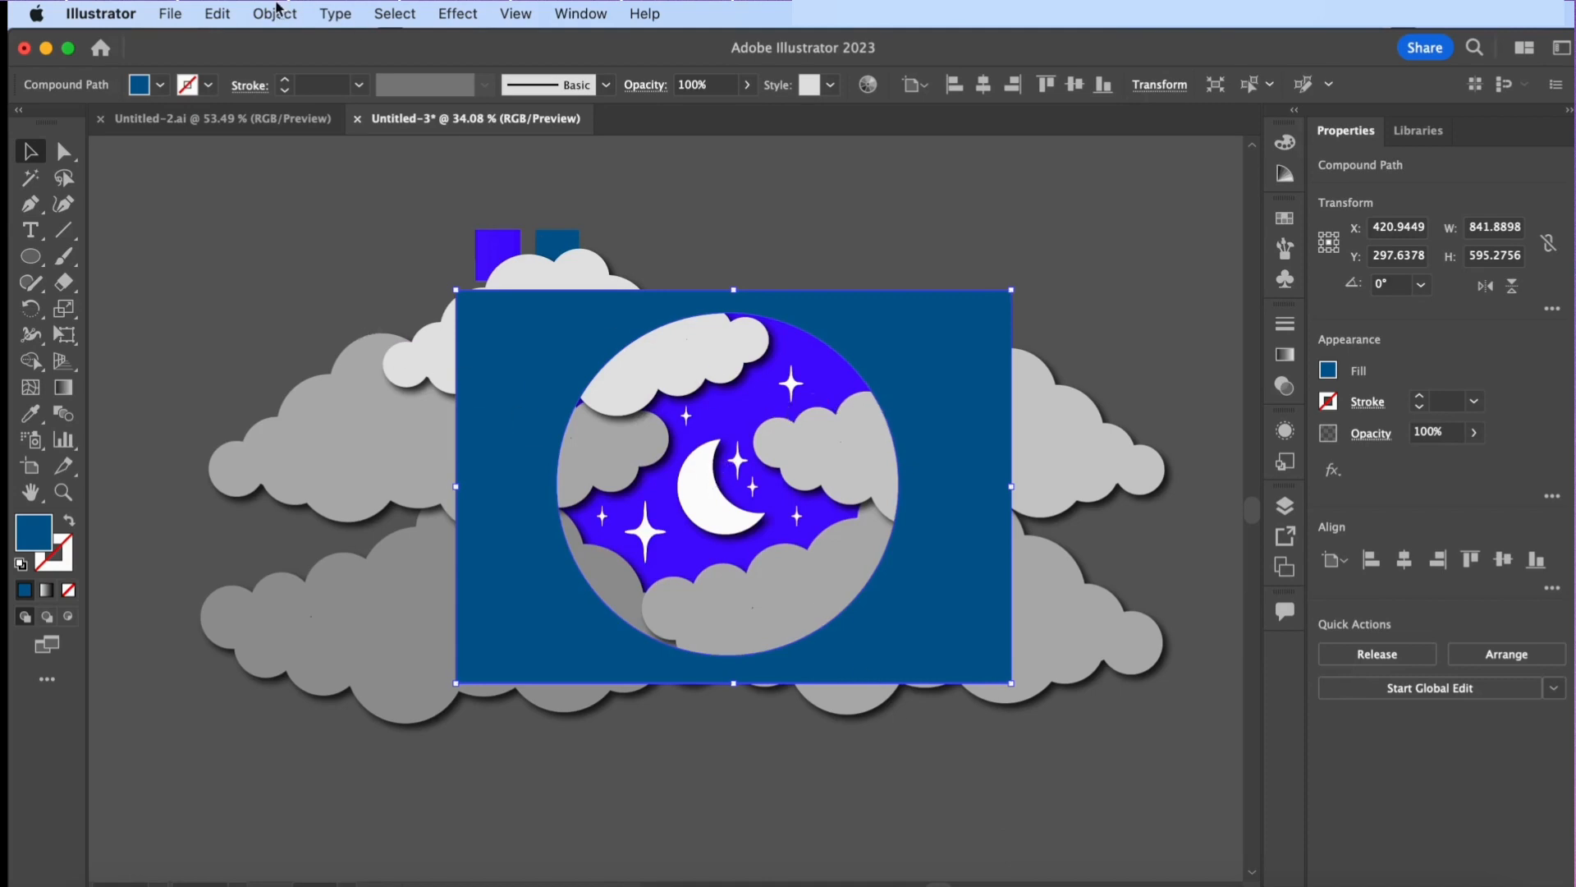
Give the blue frame a Multiply drop shadow with 75% opacity, 7 pt X and Y offsets and 5 pt blur
{"action": "left_click", "coordinate": [458, 16]}
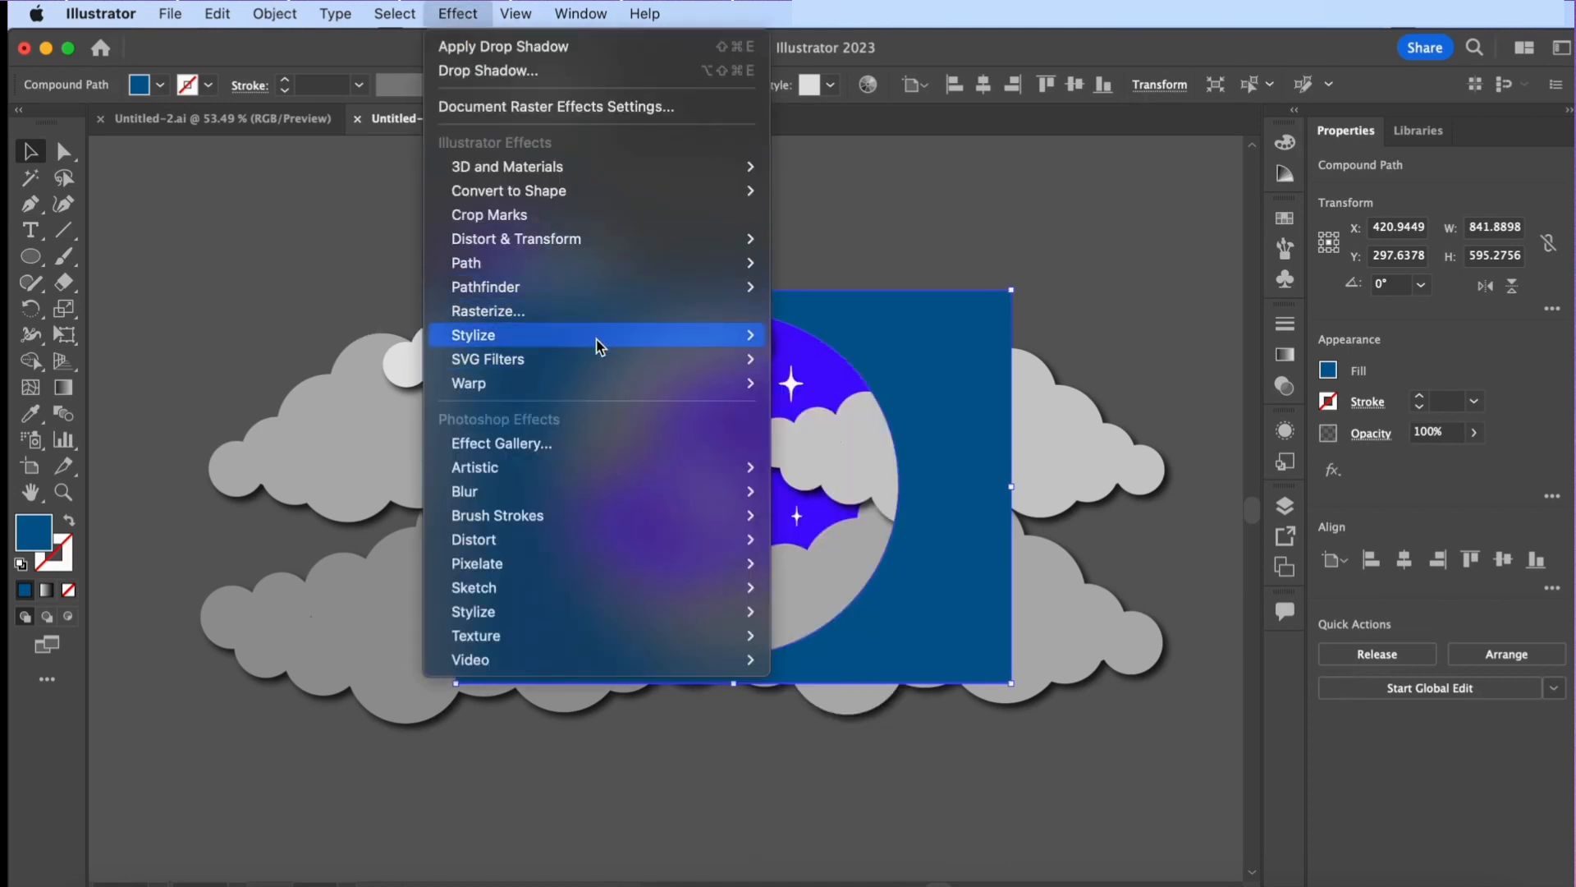
{"action": "mouse_move", "coordinate": [598, 332]}
{"action": "left_click", "coordinate": [820, 337]}
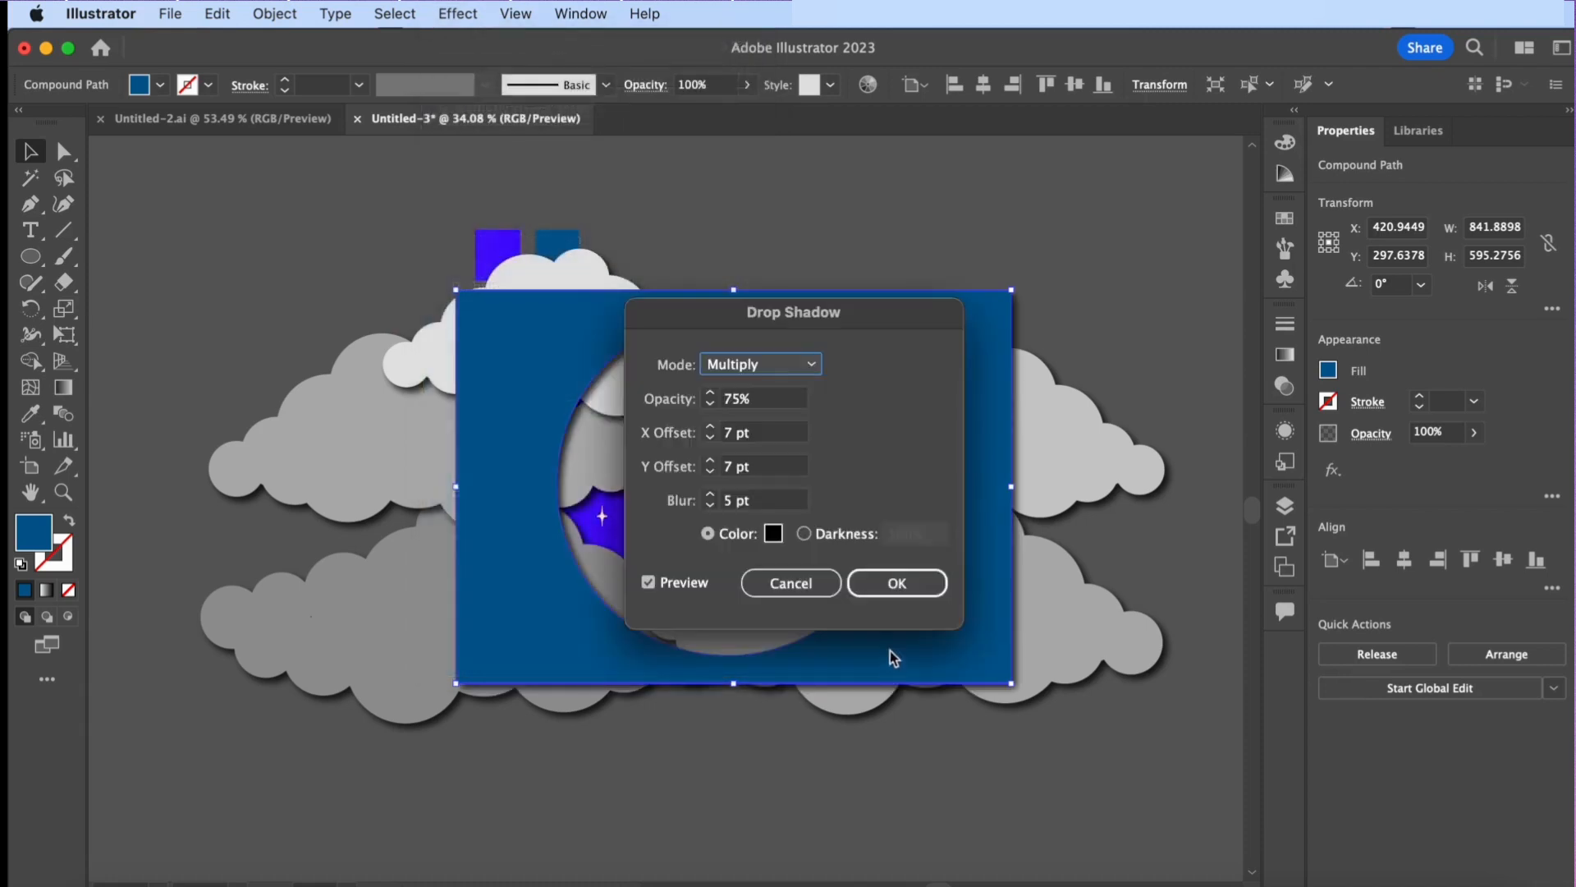
{"action": "left_click", "coordinate": [896, 583]}
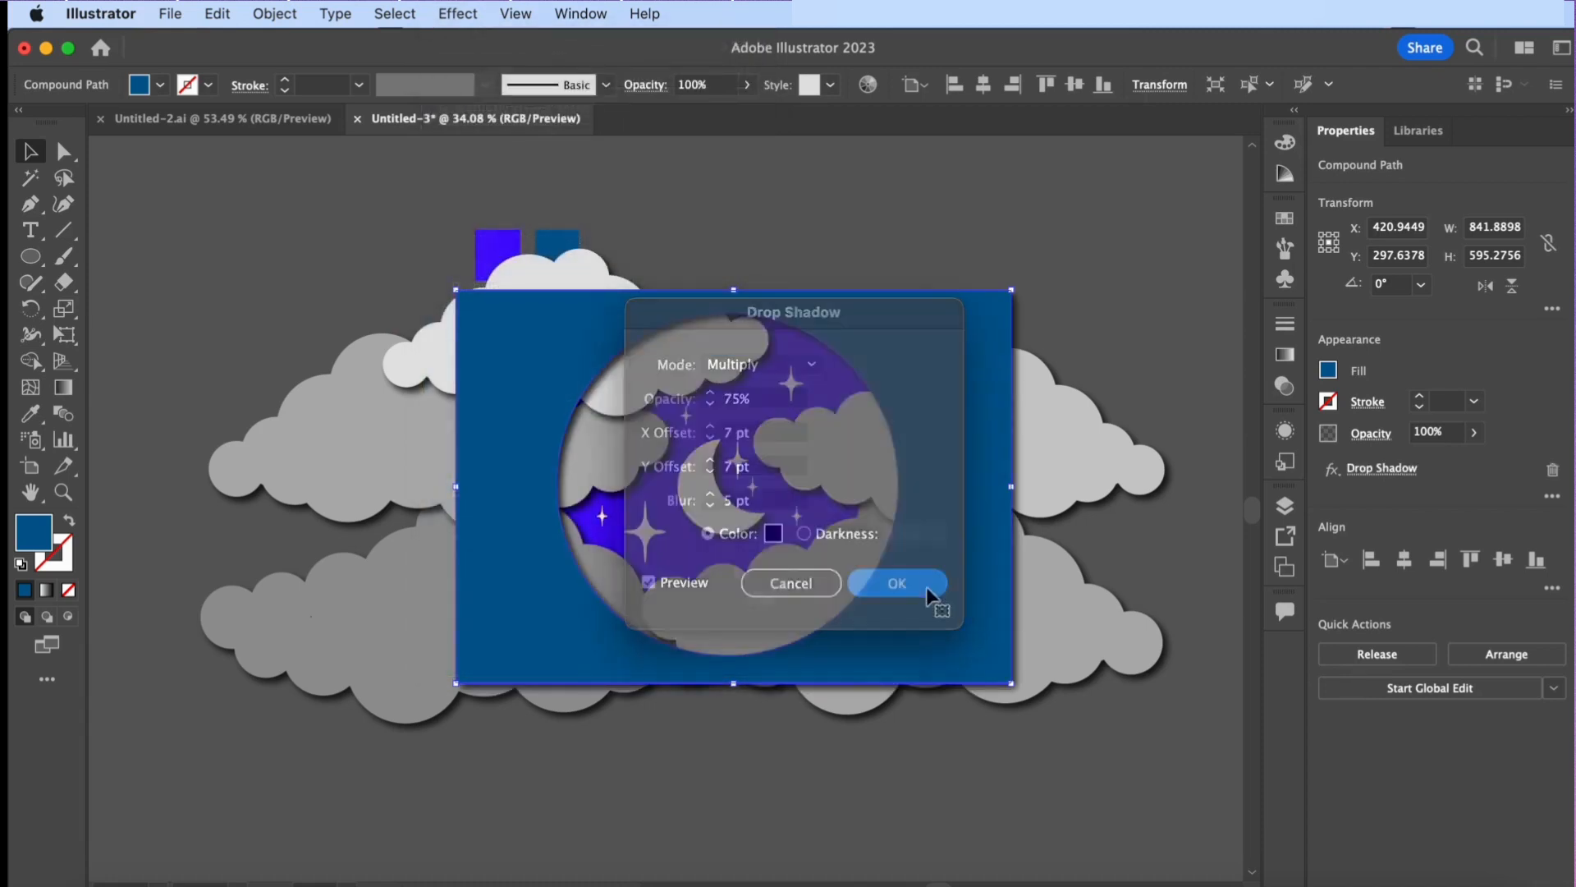
{"action": "left_click", "coordinate": [744, 778]}
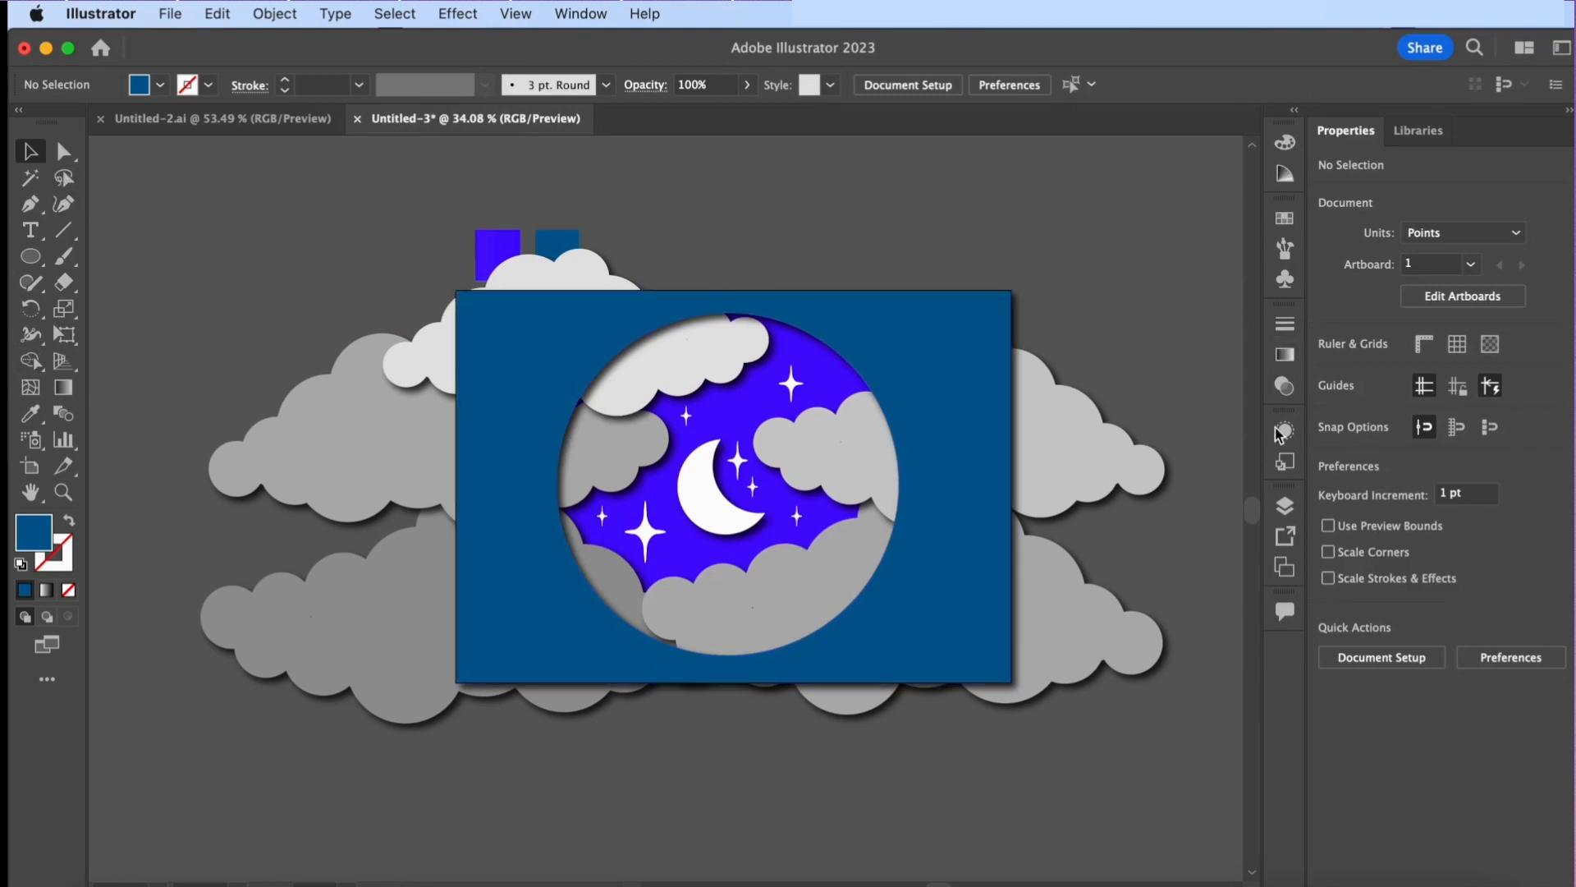
Lock the blue frame's layer and add a new layer on top of it
{"action": "left_click", "coordinate": [1286, 506]}
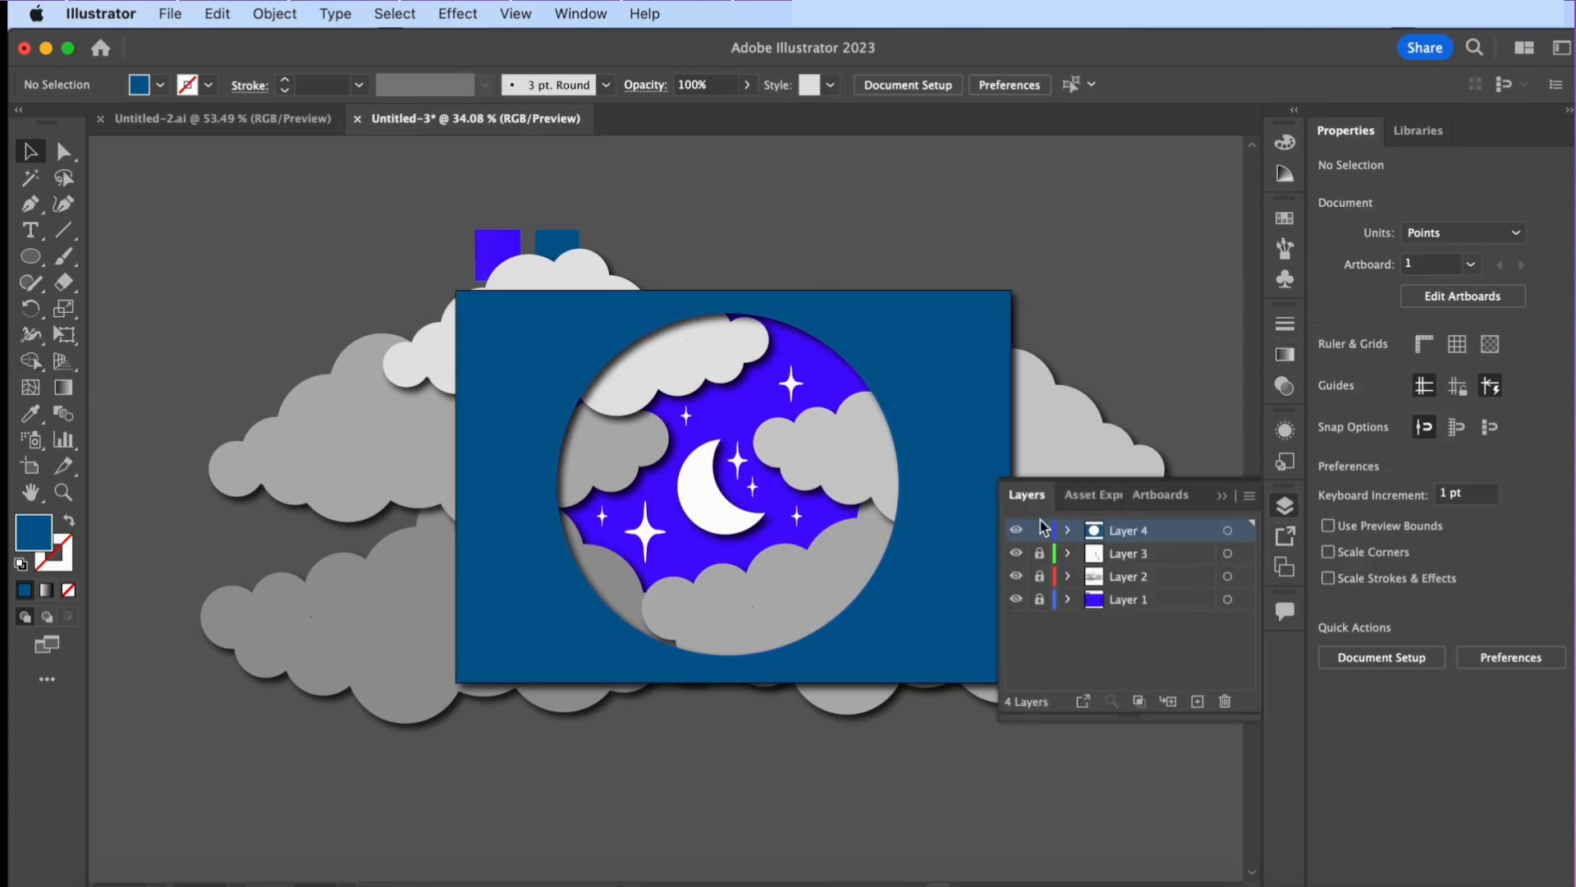
{"action": "left_click", "coordinate": [1198, 701]}
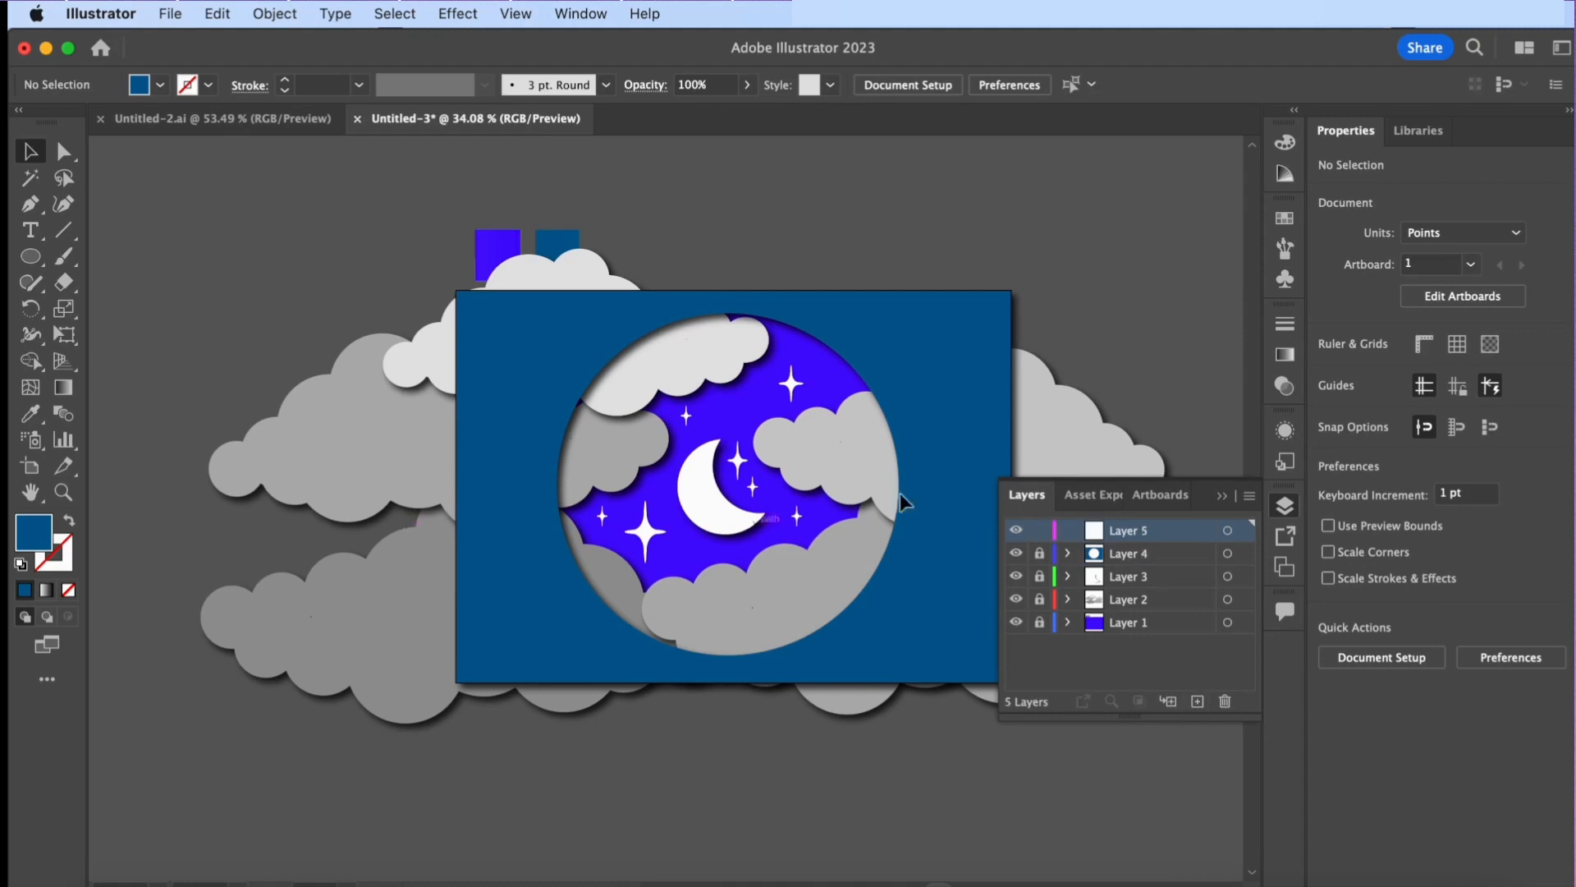
{"action": "left_click", "coordinate": [1220, 497]}
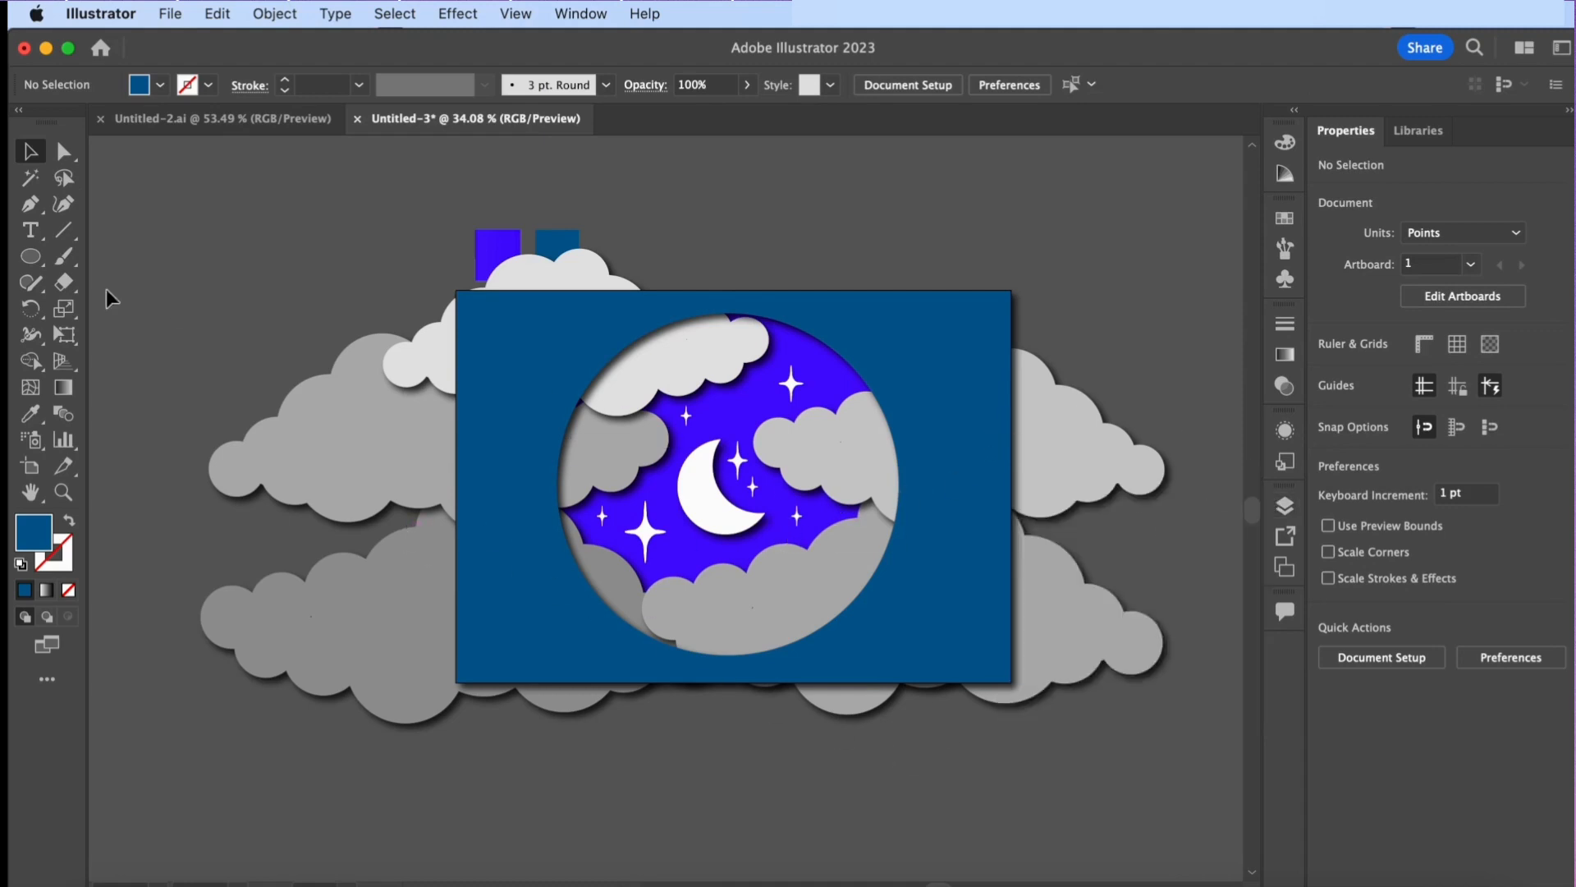
Draw a dark blue vertical bar about 17 by 536 pt and center it across the round window
{"action": "left_click_drag", "start_coordinate": [31, 257], "coordinate": [71, 267]}
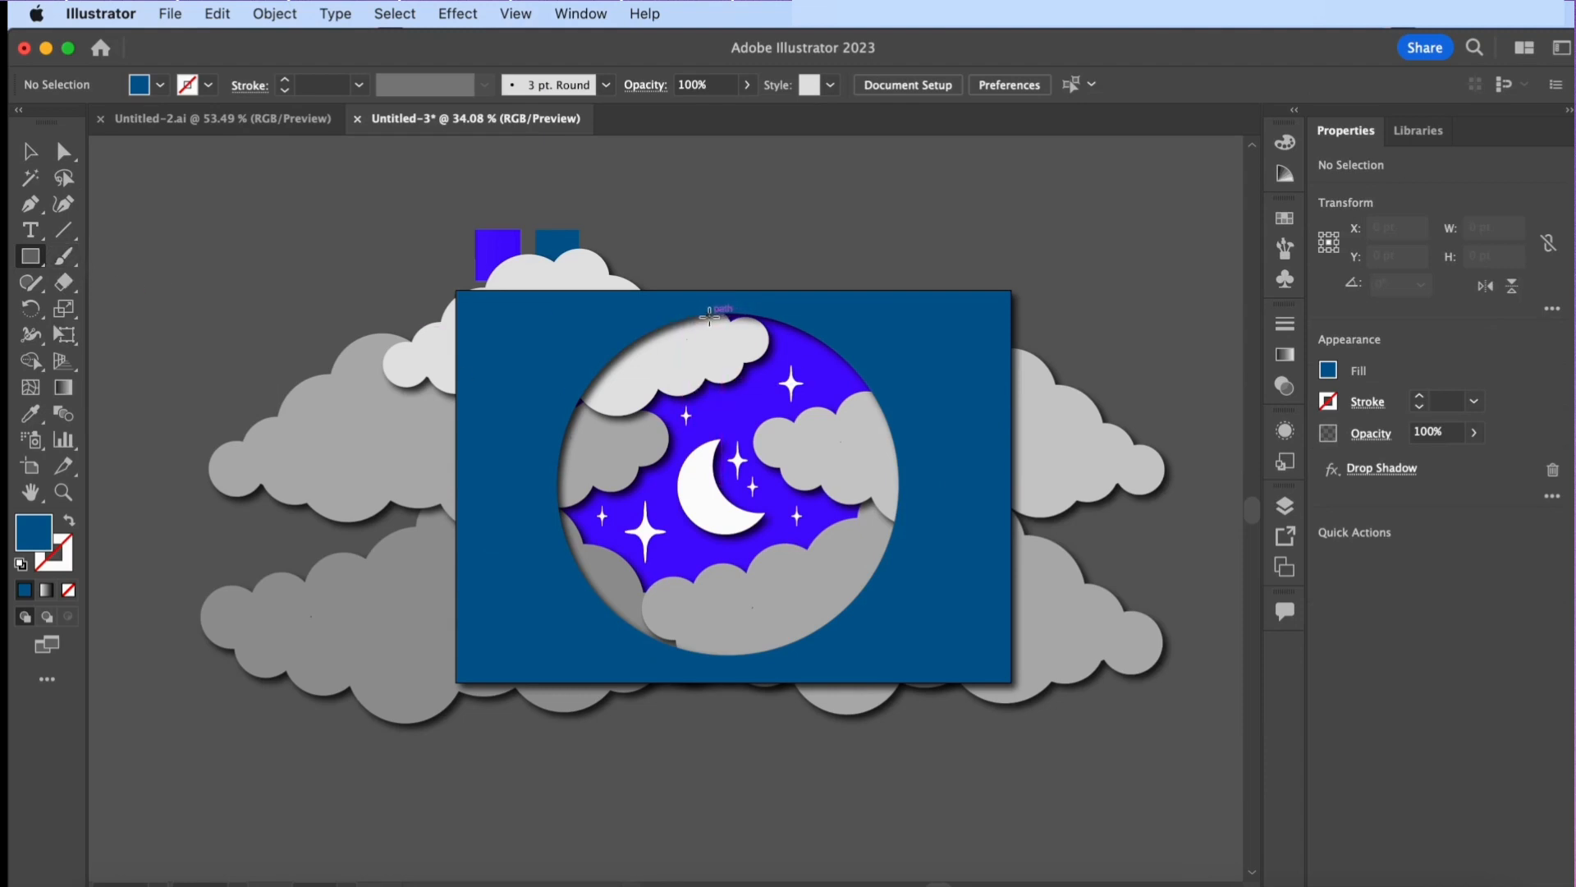
{"action": "left_click_drag", "start_coordinate": [710, 315], "coordinate": [720, 660]}
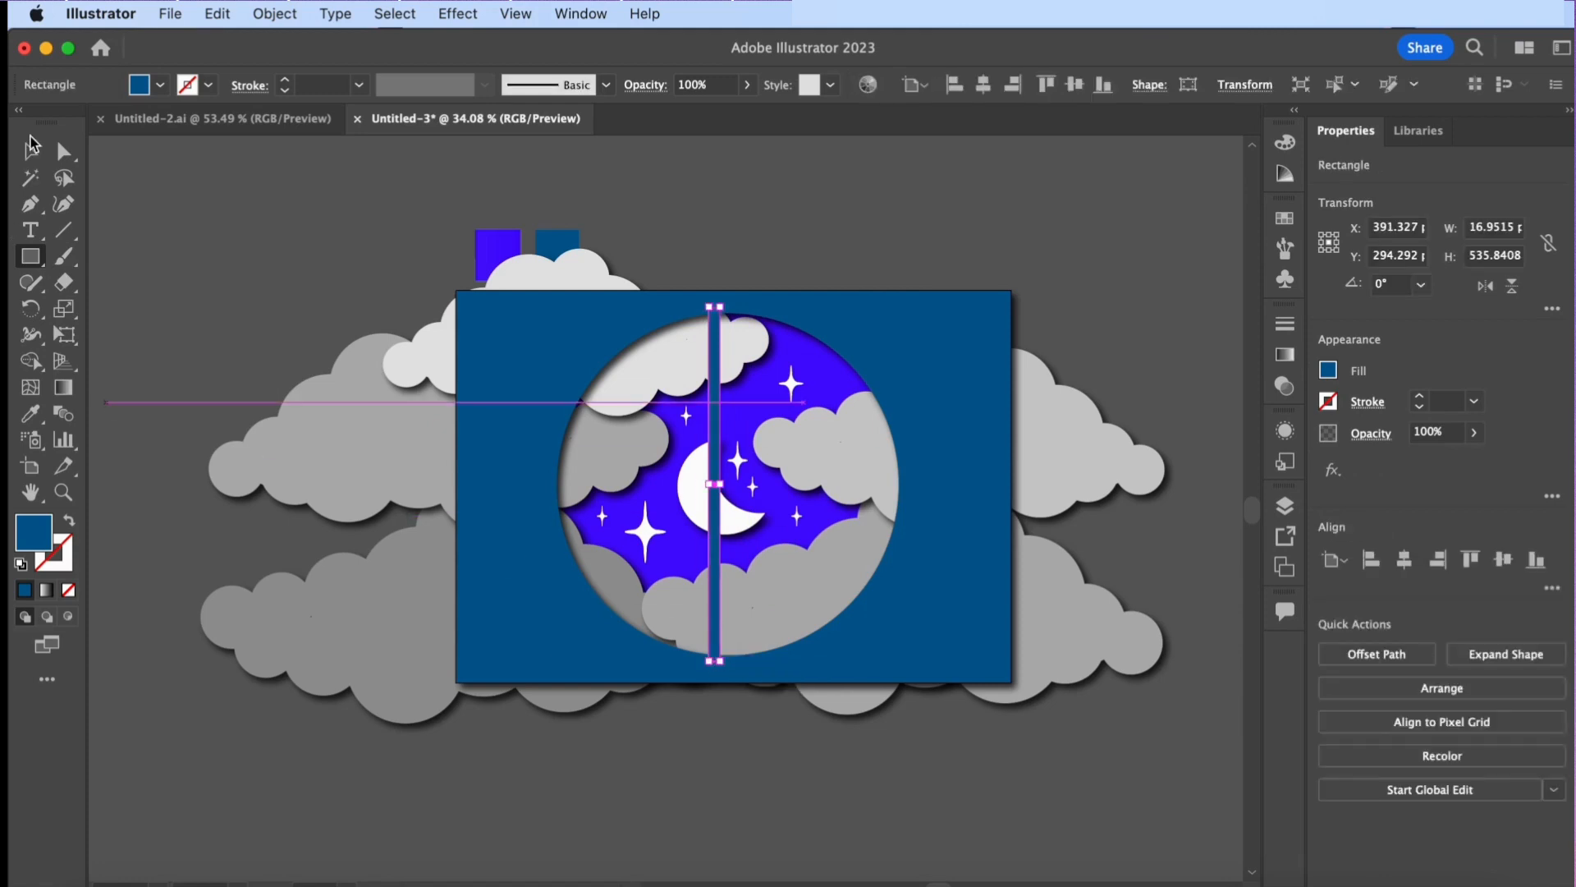
{"action": "left_click", "coordinate": [28, 152]}
{"action": "left_click_drag", "start_coordinate": [715, 444], "coordinate": [732, 449]}
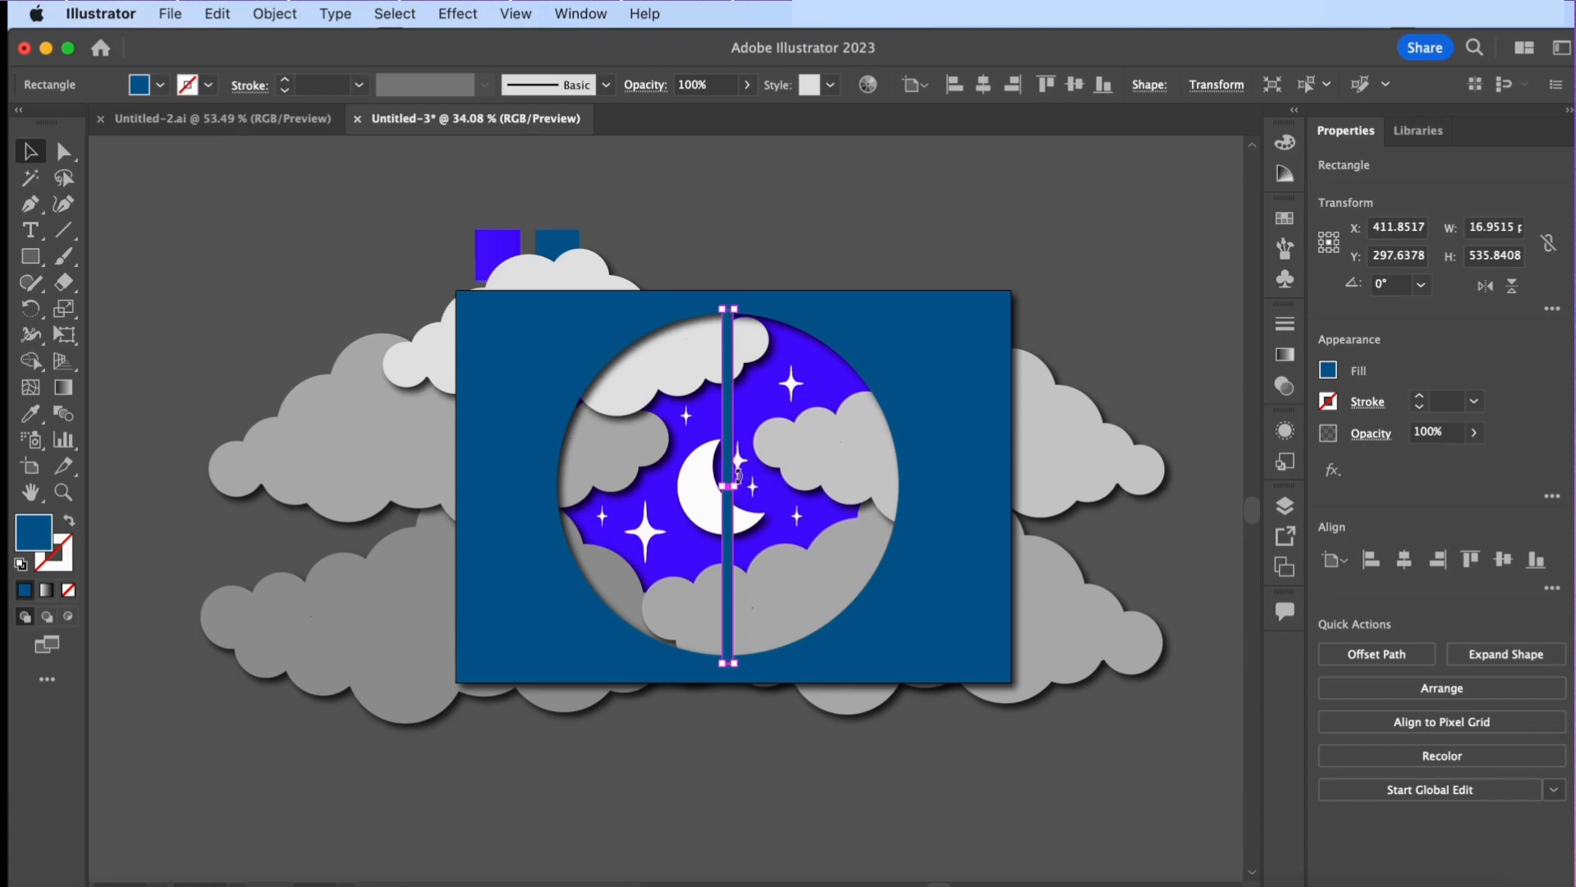
Duplicate the vertical bar, rotate the copy 90° and place it horizontally across the middle of the round window
{"action": "left_click_drag", "start_coordinate": [731, 469], "coordinate": [776, 460]}
{"action": "right_click", "coordinate": [775, 461]}
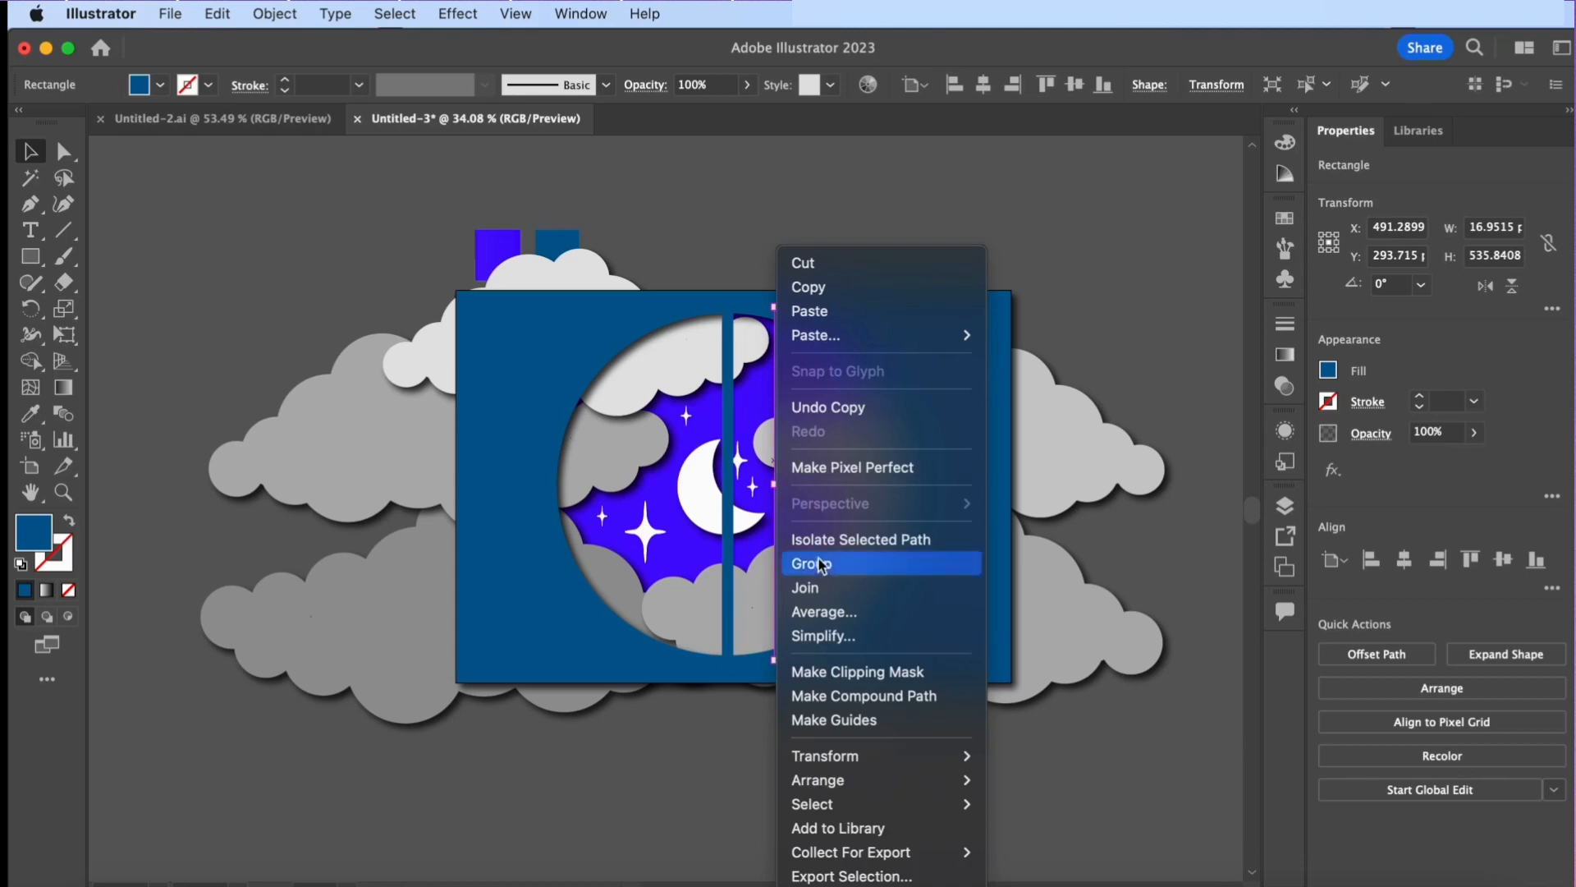
{"action": "mouse_move", "coordinate": [880, 760]}
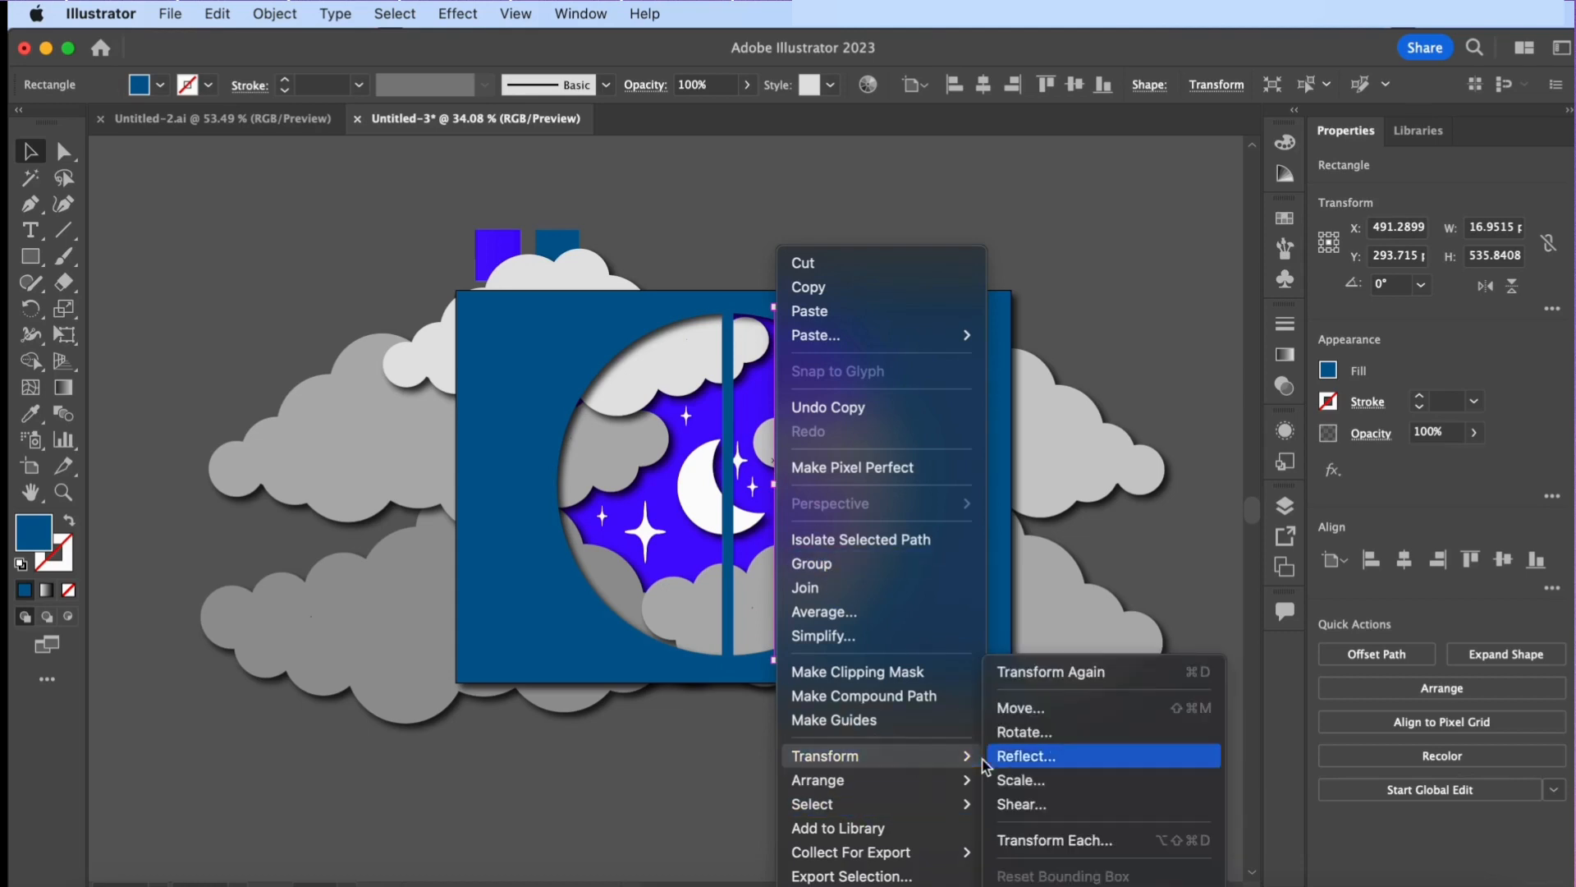
{"action": "left_click", "coordinate": [1017, 733]}
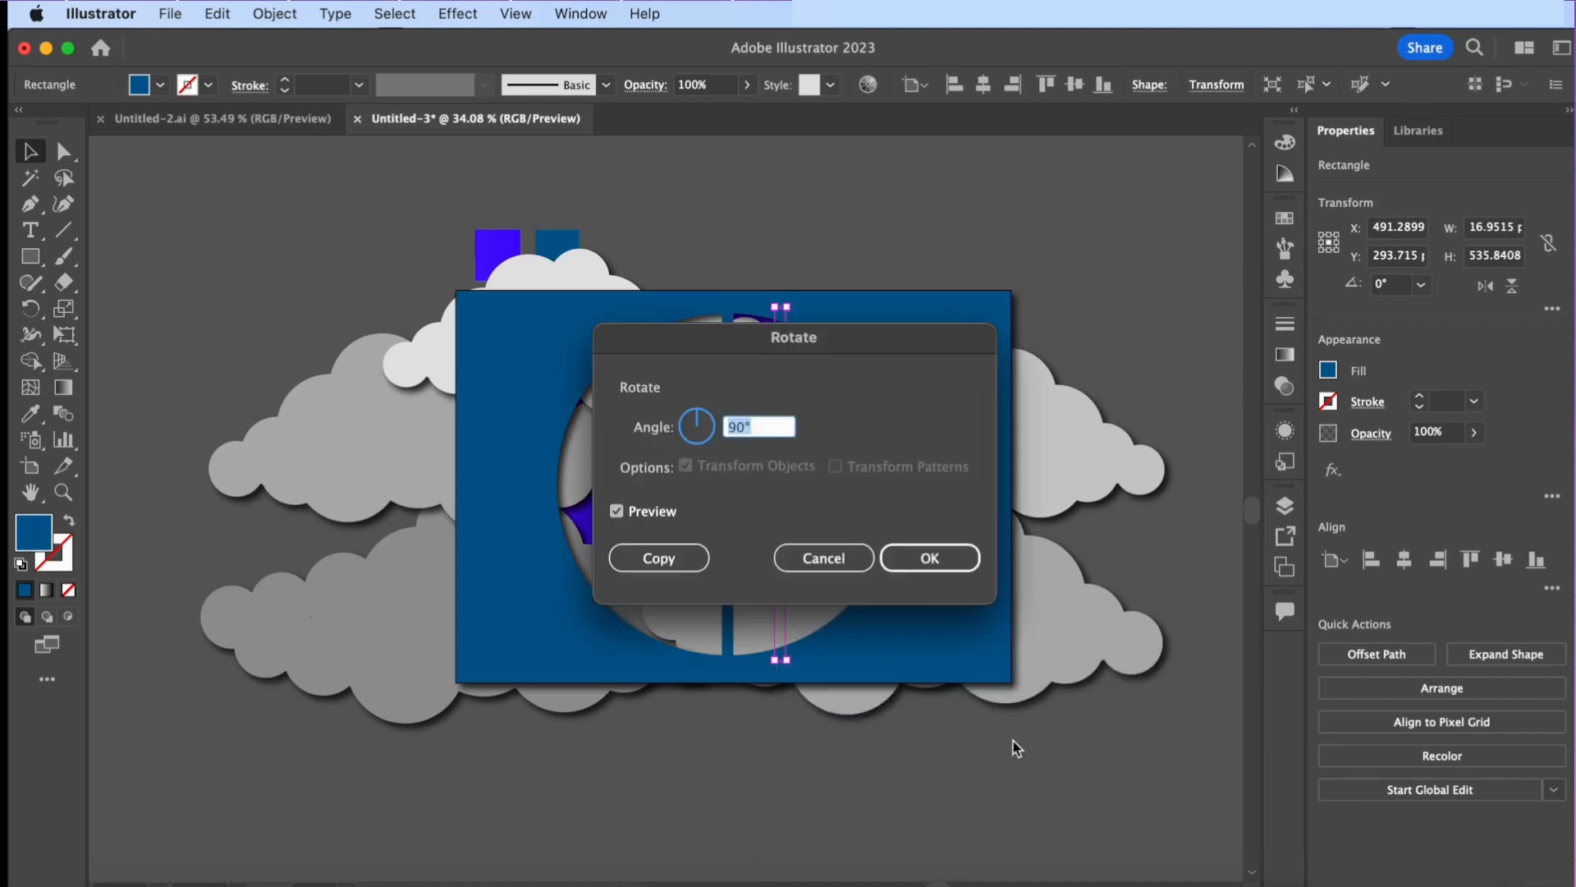
{"action": "left_click", "coordinate": [923, 556]}
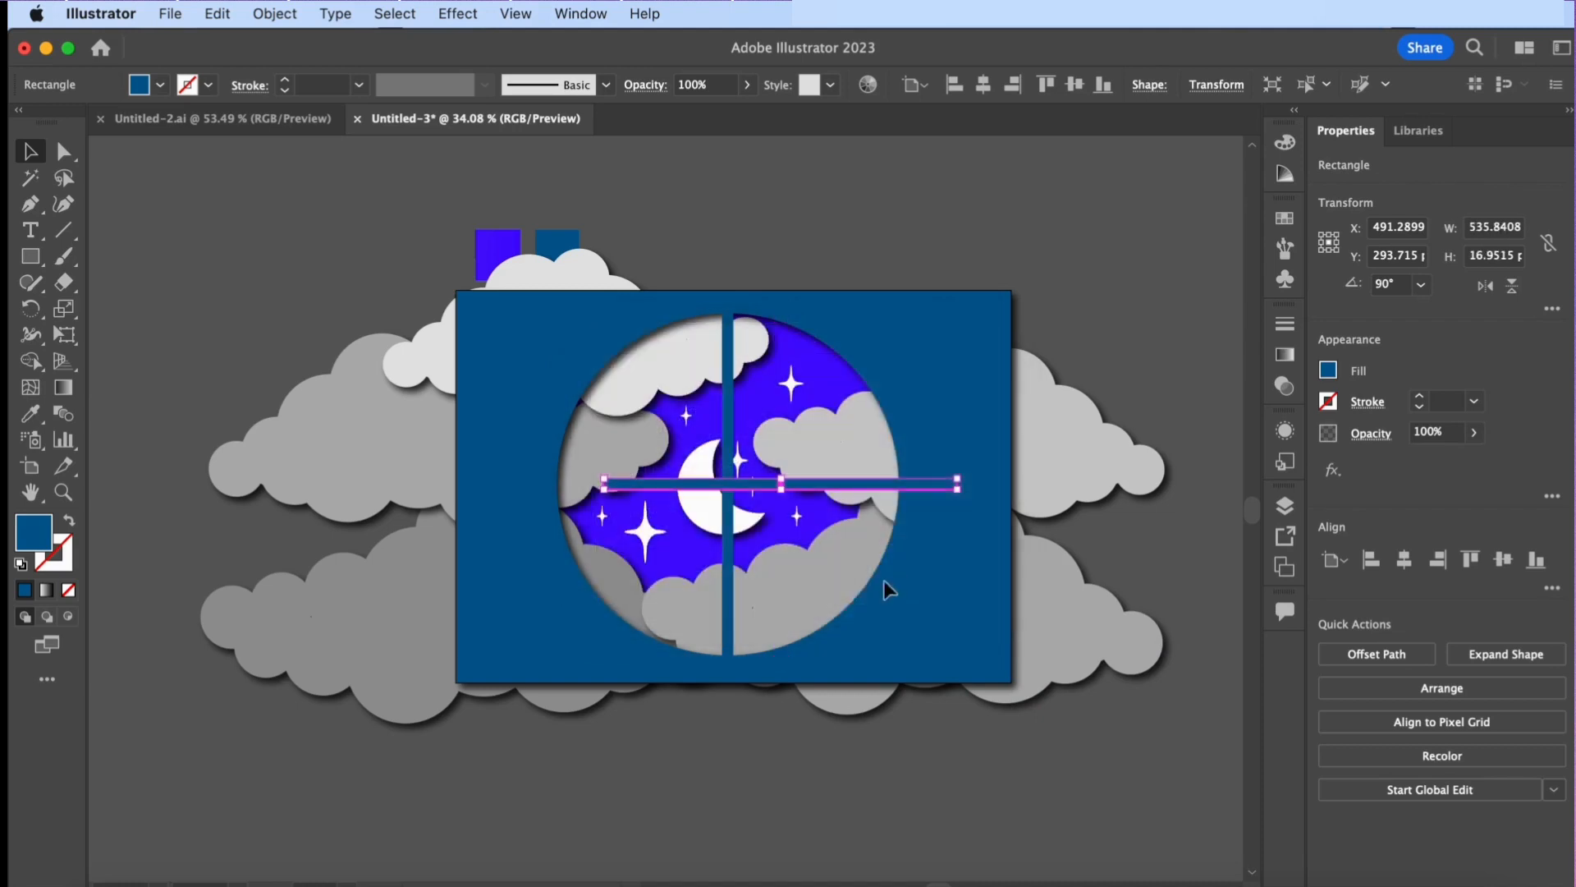
{"action": "left_click", "coordinate": [757, 778]}
{"action": "left_click_drag", "start_coordinate": [848, 493], "coordinate": [763, 495]}
{"action": "left_click", "coordinate": [811, 729]}
{"action": "left_click", "coordinate": [796, 724]}
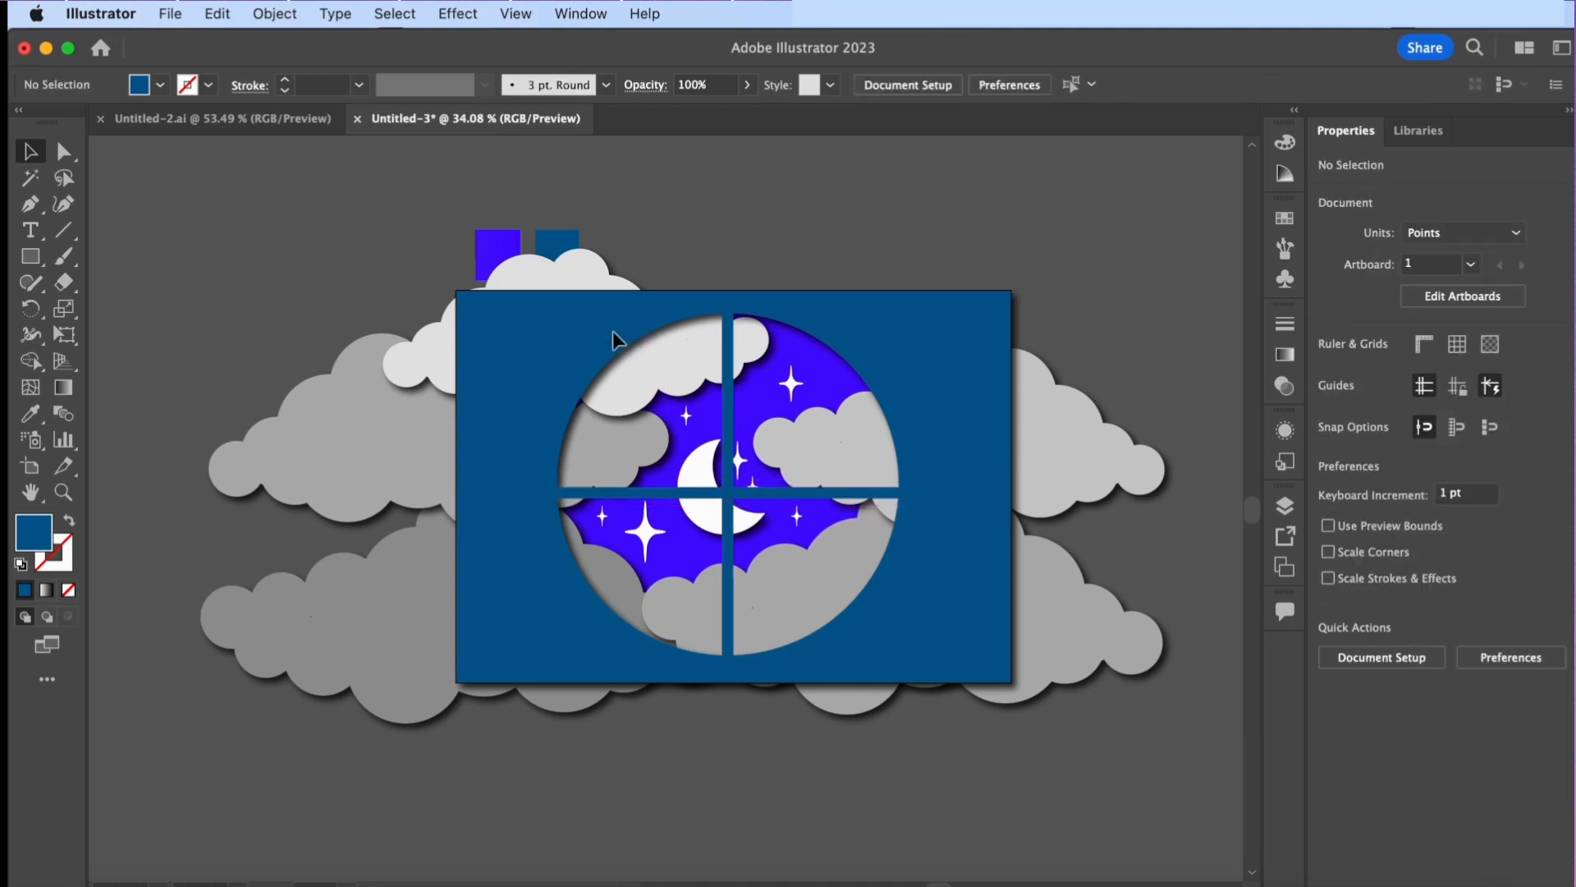
Unite the two window bars into one cross and move Layer 5 directly below the frame's Layer 4
{"action": "left_click_drag", "start_coordinate": [829, 606], "coordinate": [921, 595]}
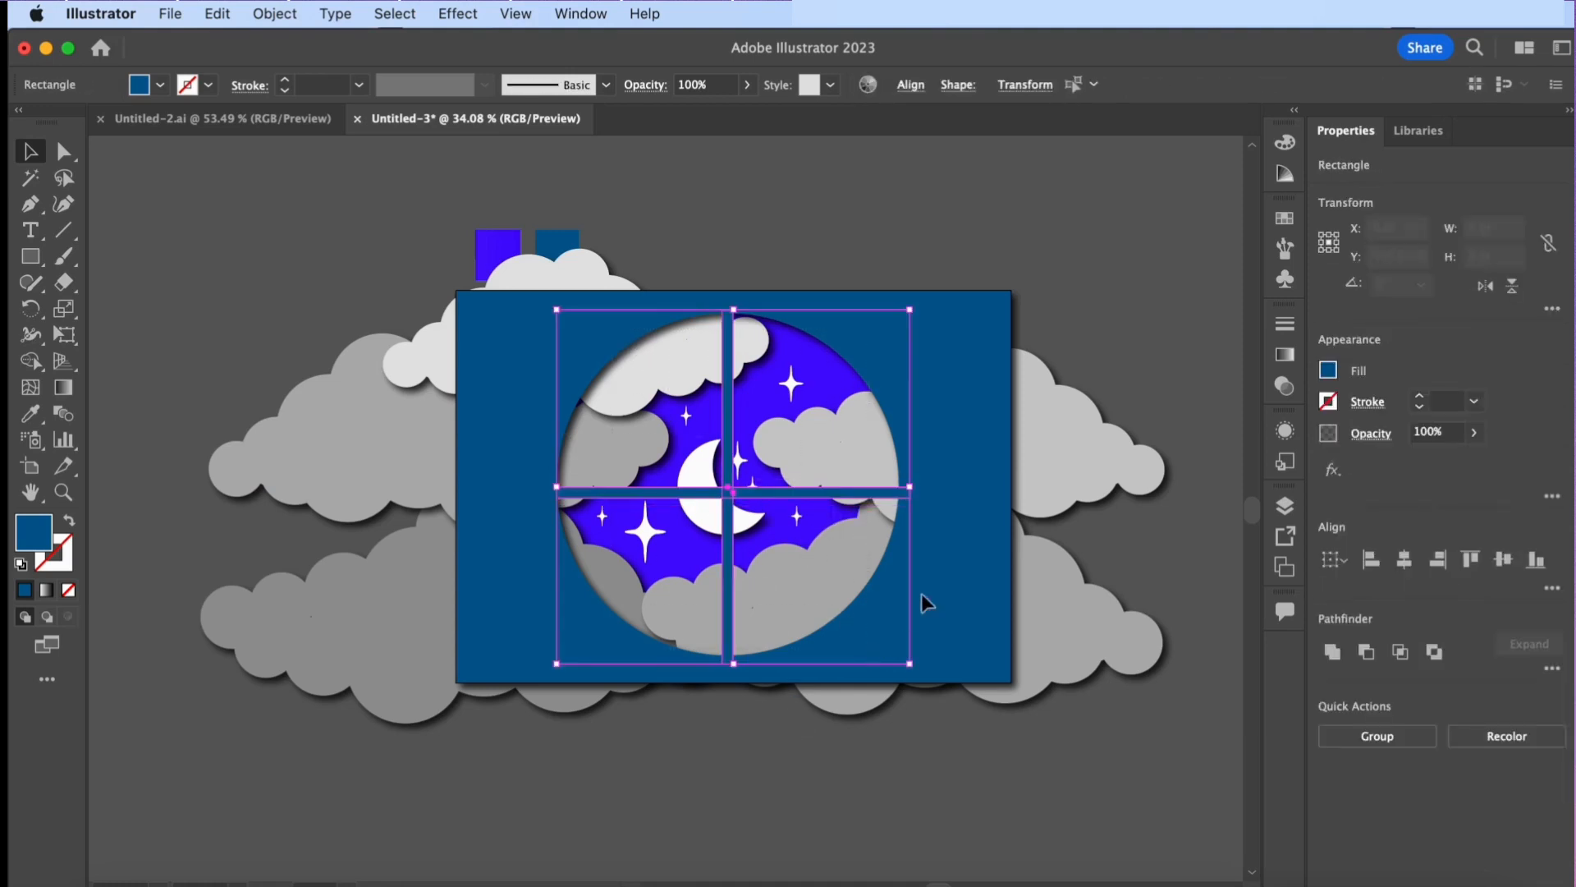
{"action": "left_click", "coordinate": [1331, 653]}
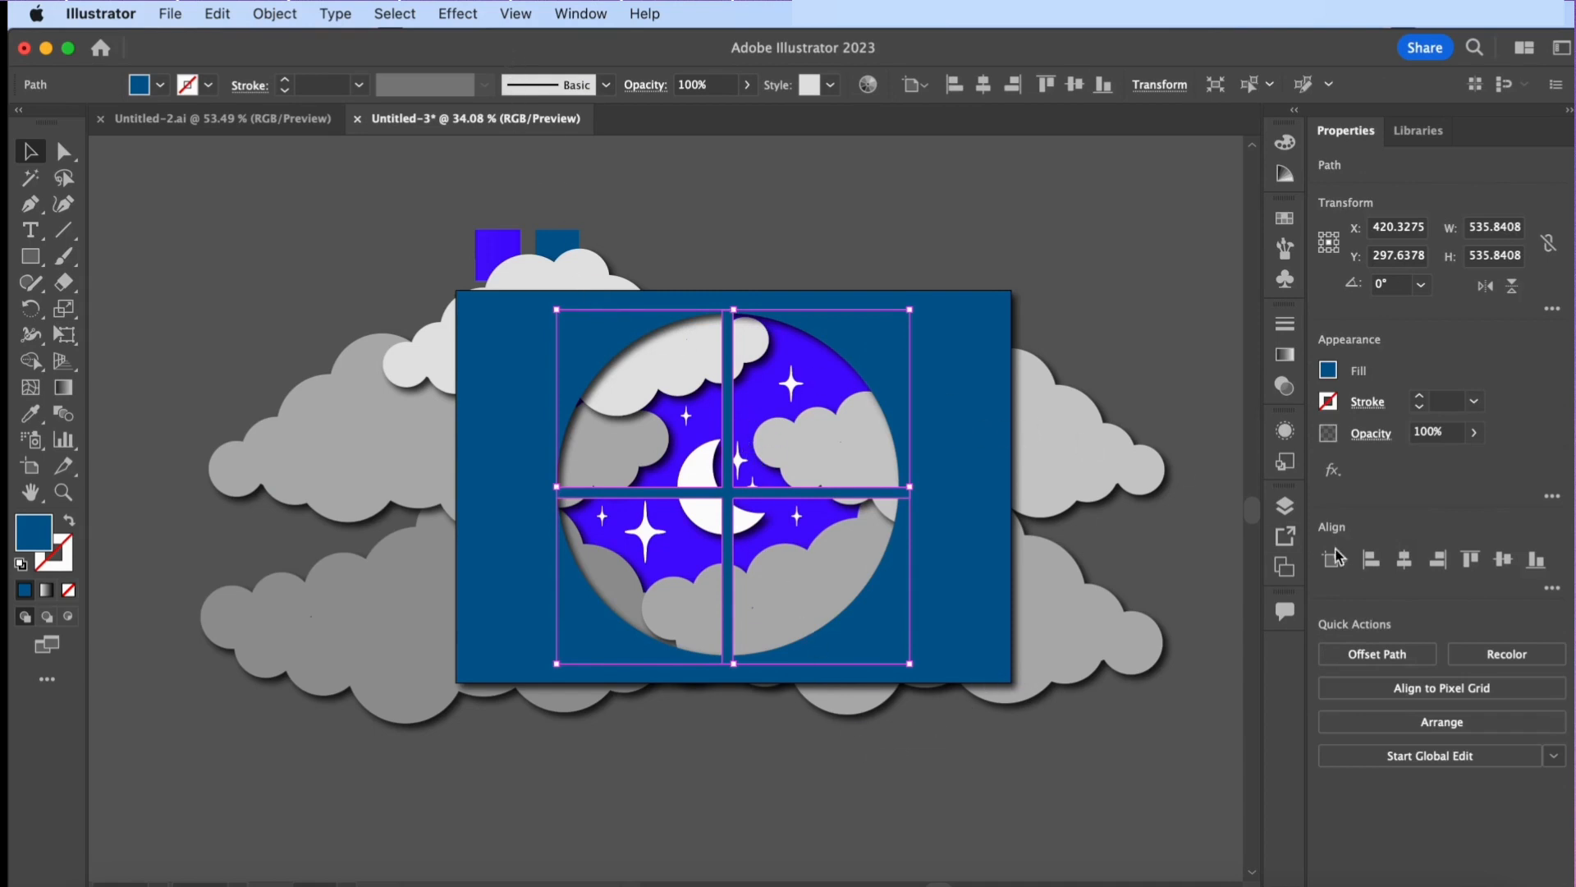
{"action": "left_click", "coordinate": [1286, 506]}
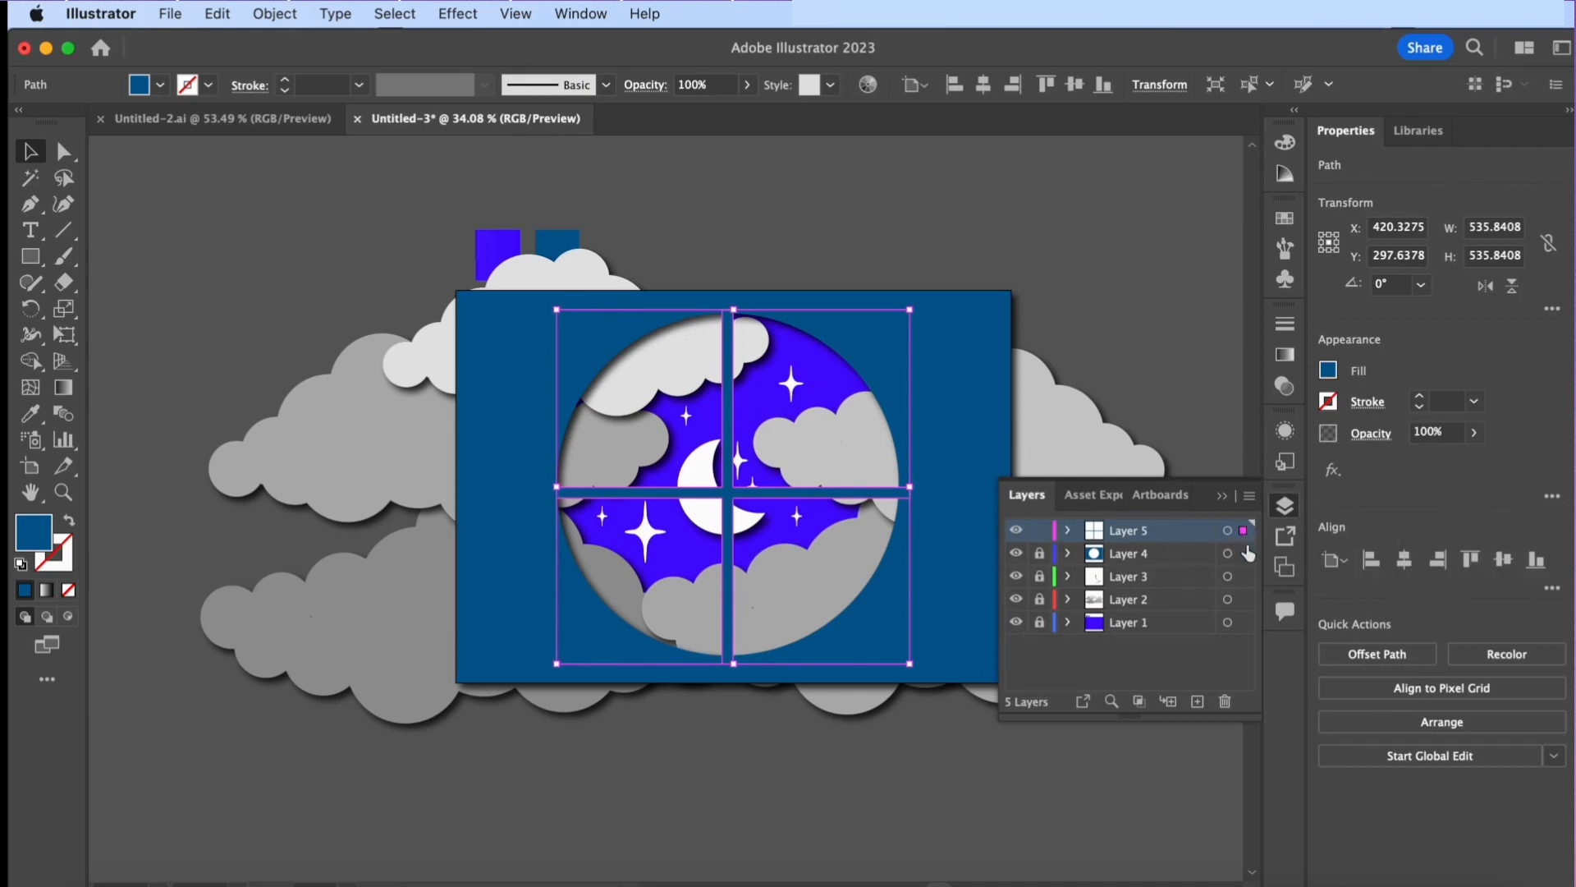
{"action": "left_click", "coordinate": [1244, 554], "text": "shift"}
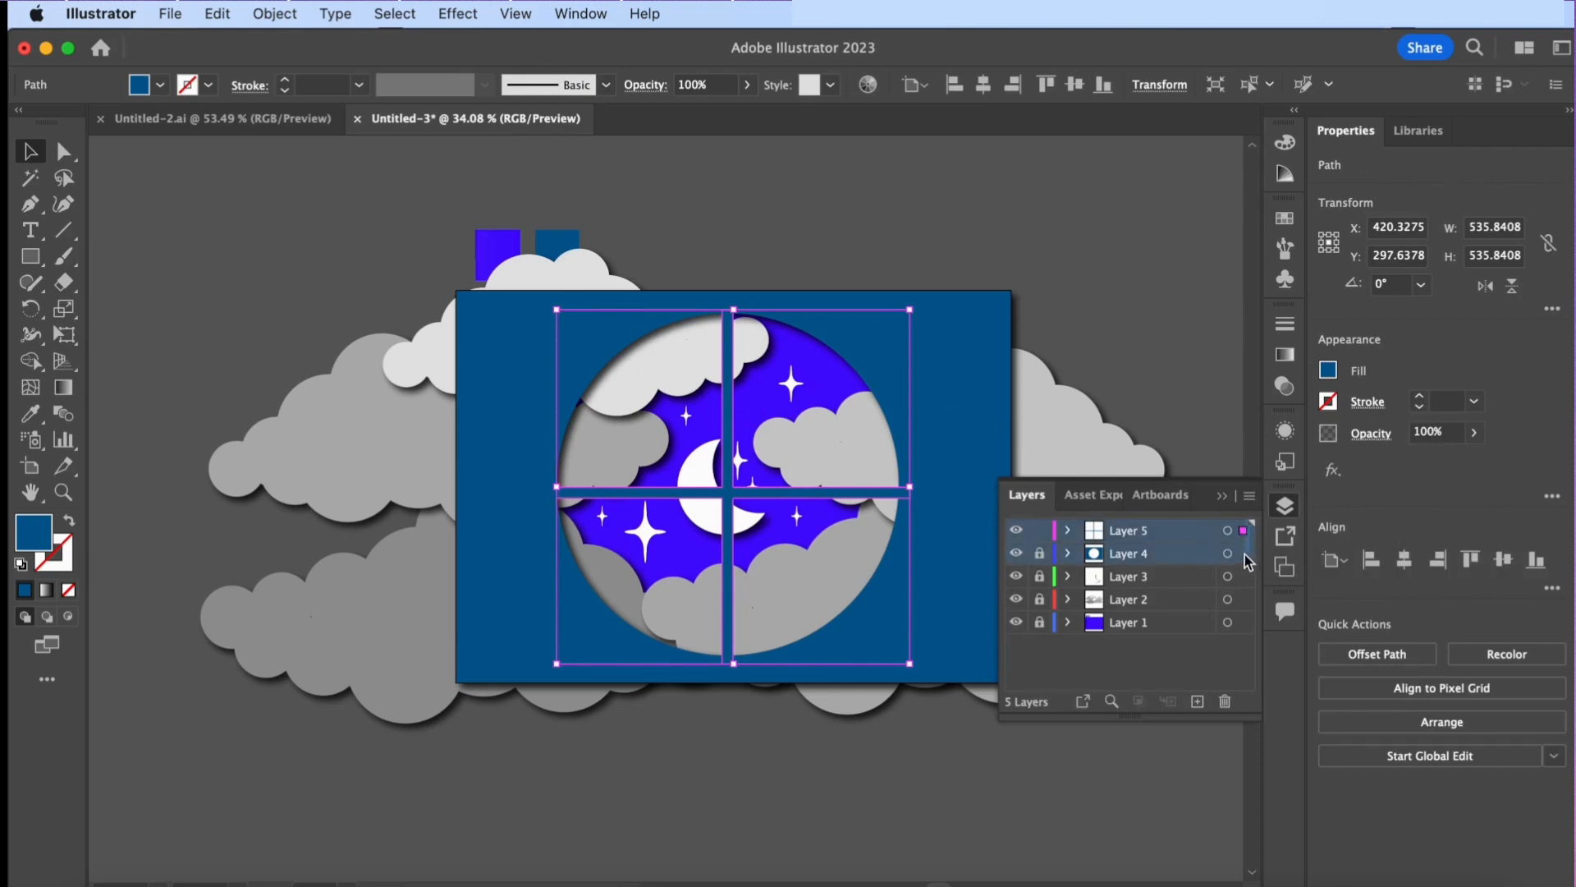
{"action": "left_click", "coordinate": [1110, 788]}
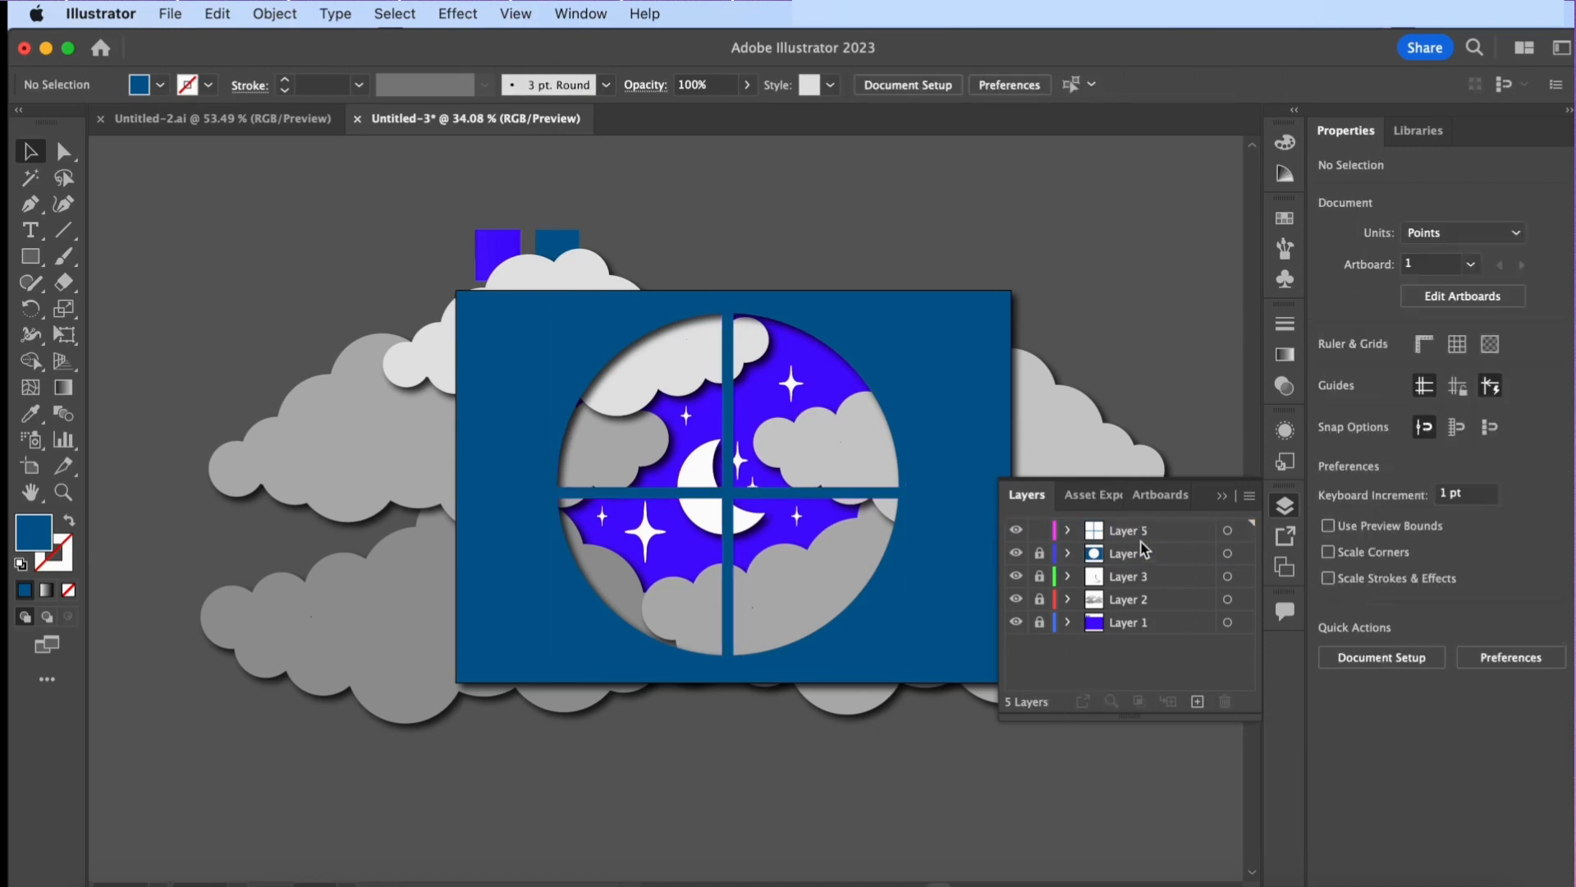
{"action": "left_click_drag", "start_coordinate": [1155, 530], "coordinate": [1147, 578]}
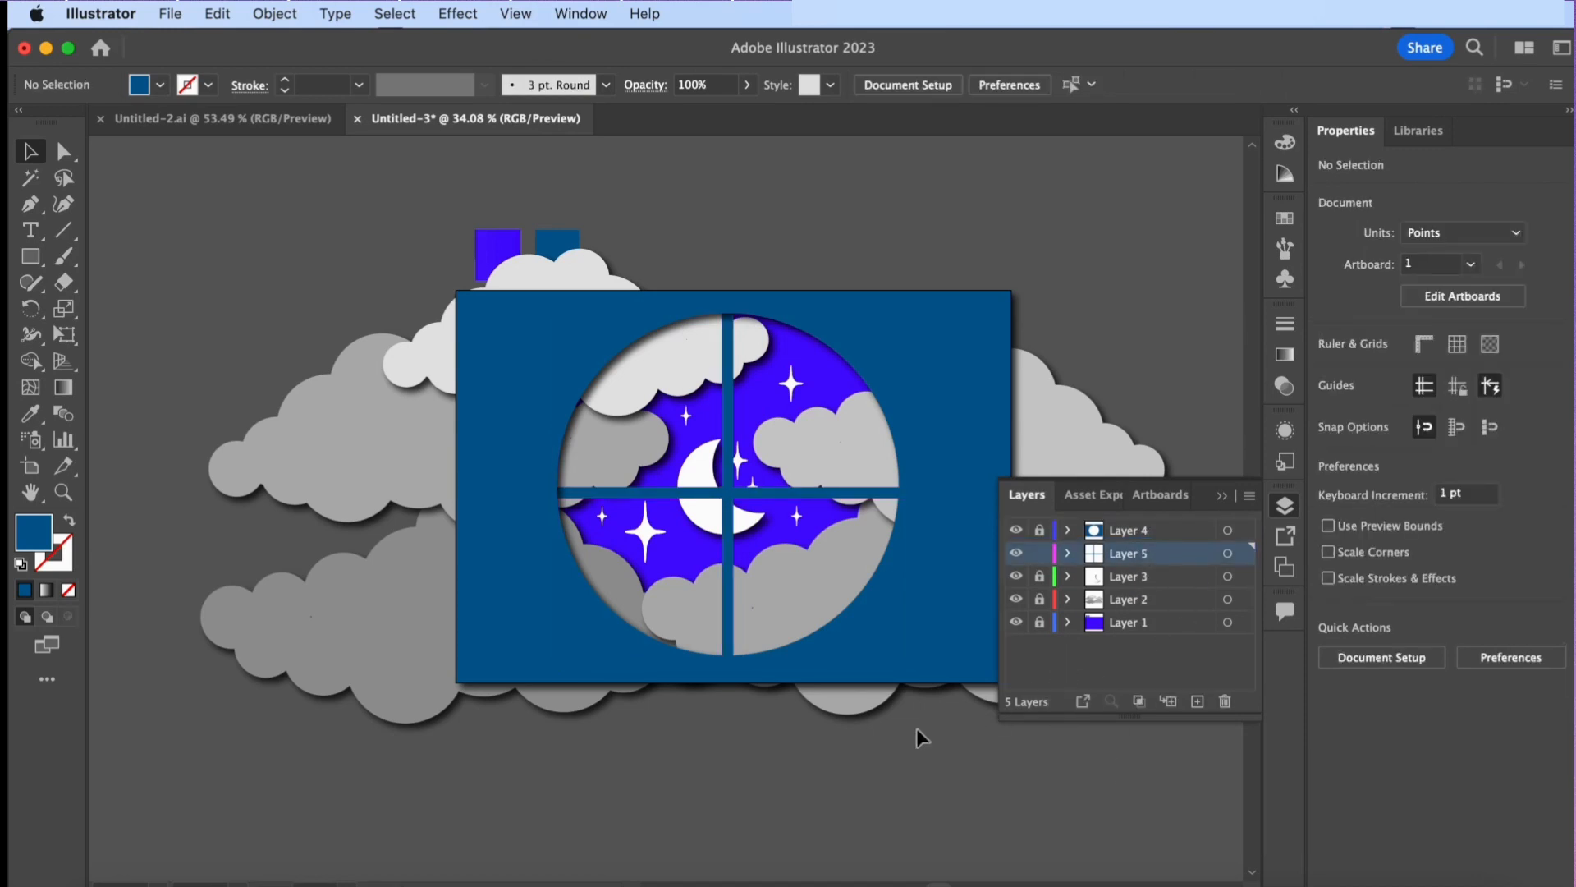
{"action": "left_click", "coordinate": [1220, 495]}
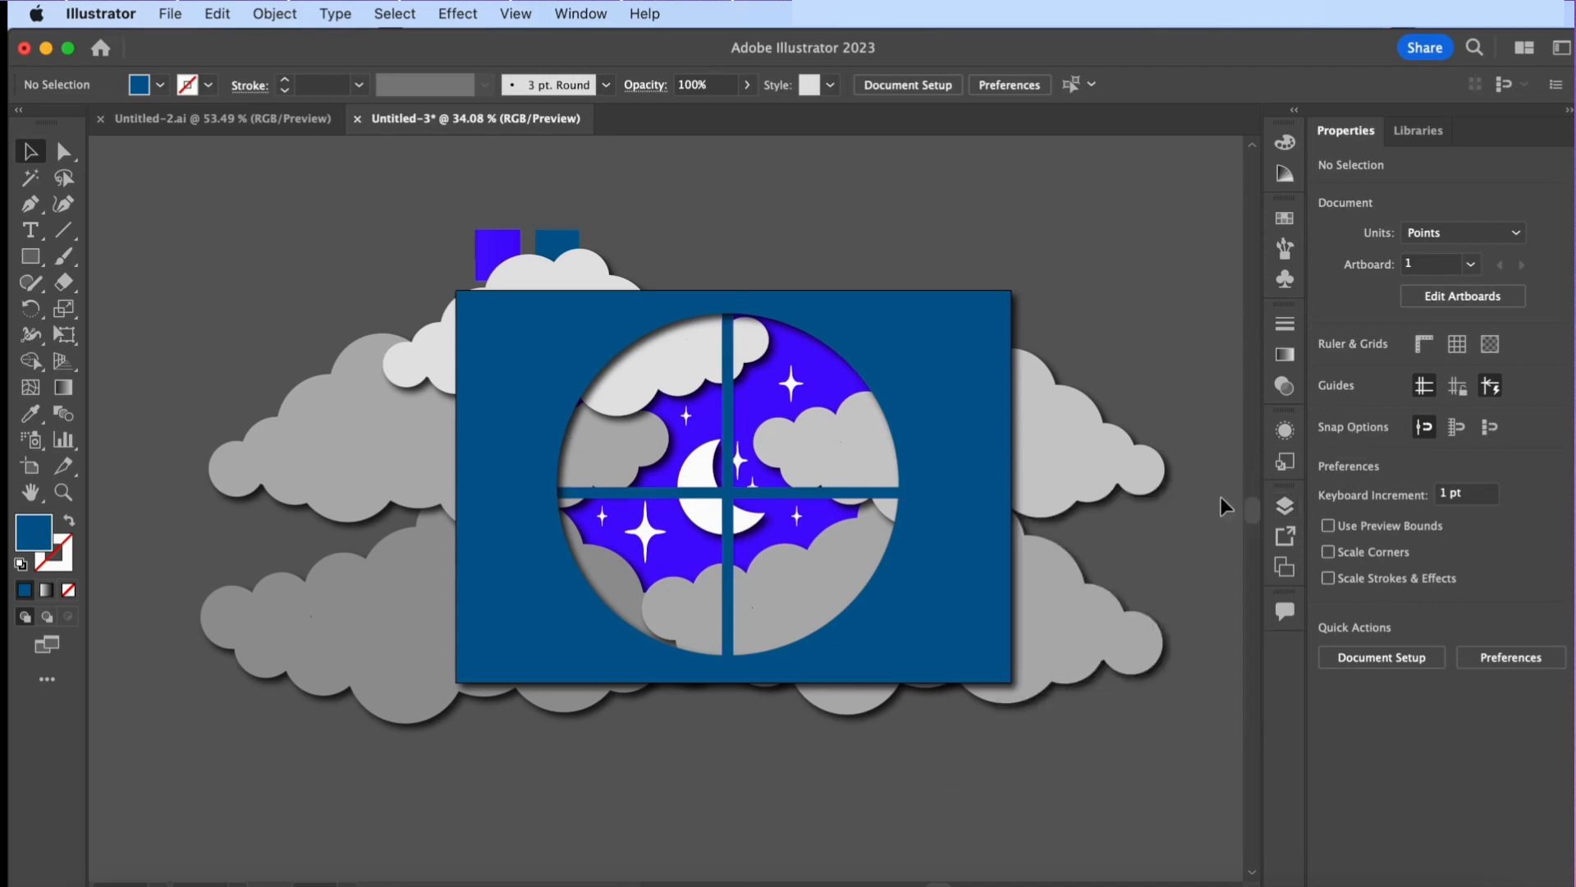
Give the window cross a Multiply drop shadow with 75% opacity, 7 pt X and Y offsets and 5 pt blur
{"action": "left_click", "coordinate": [746, 504]}
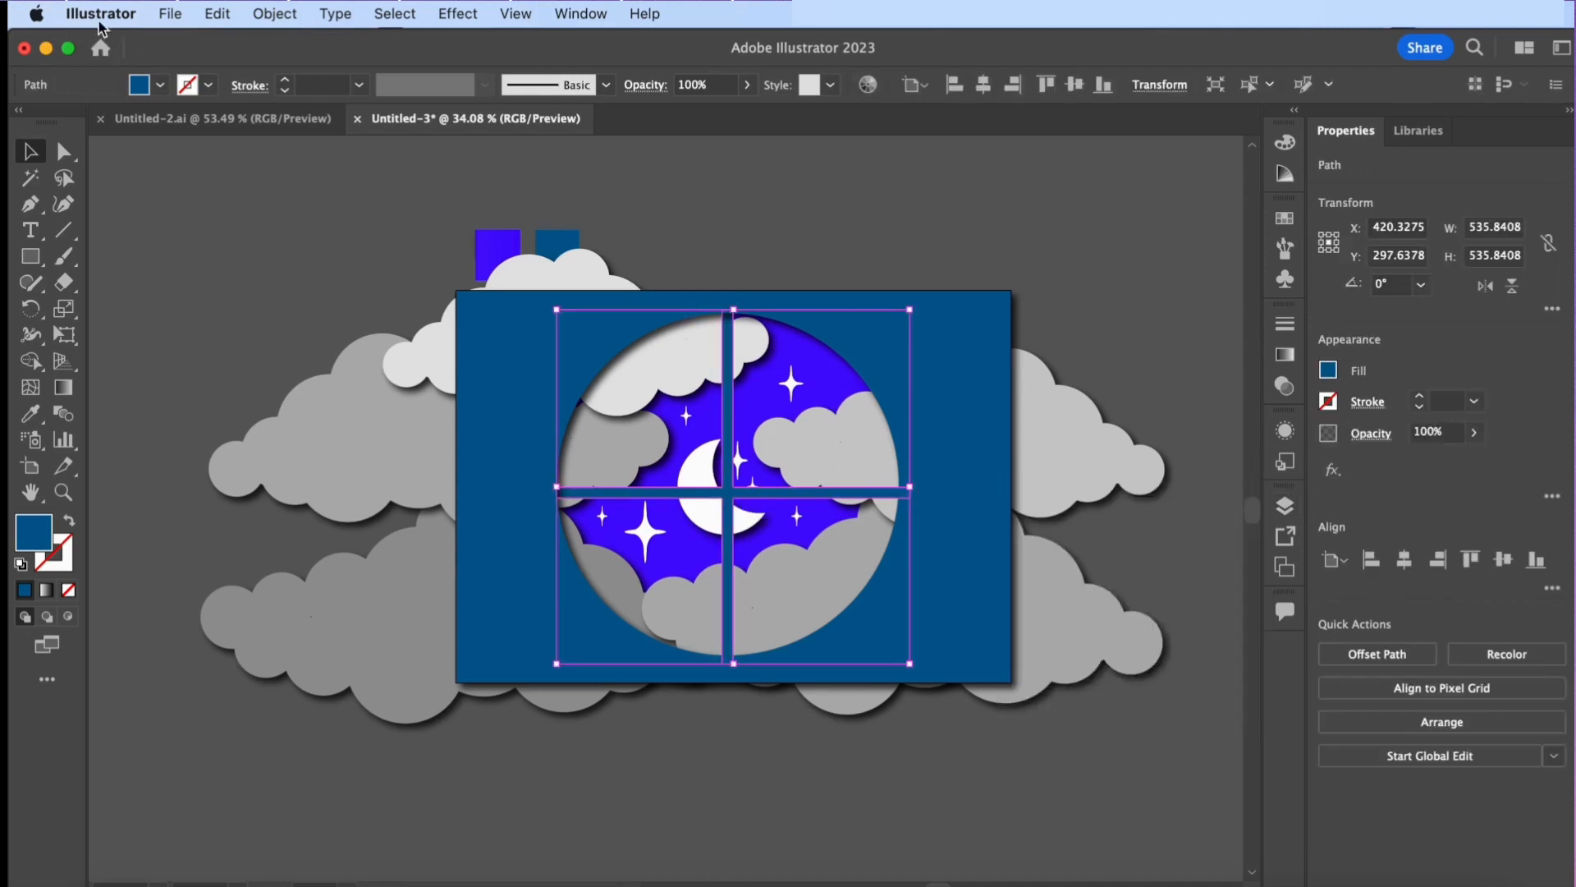
{"action": "left_click", "coordinate": [447, 15]}
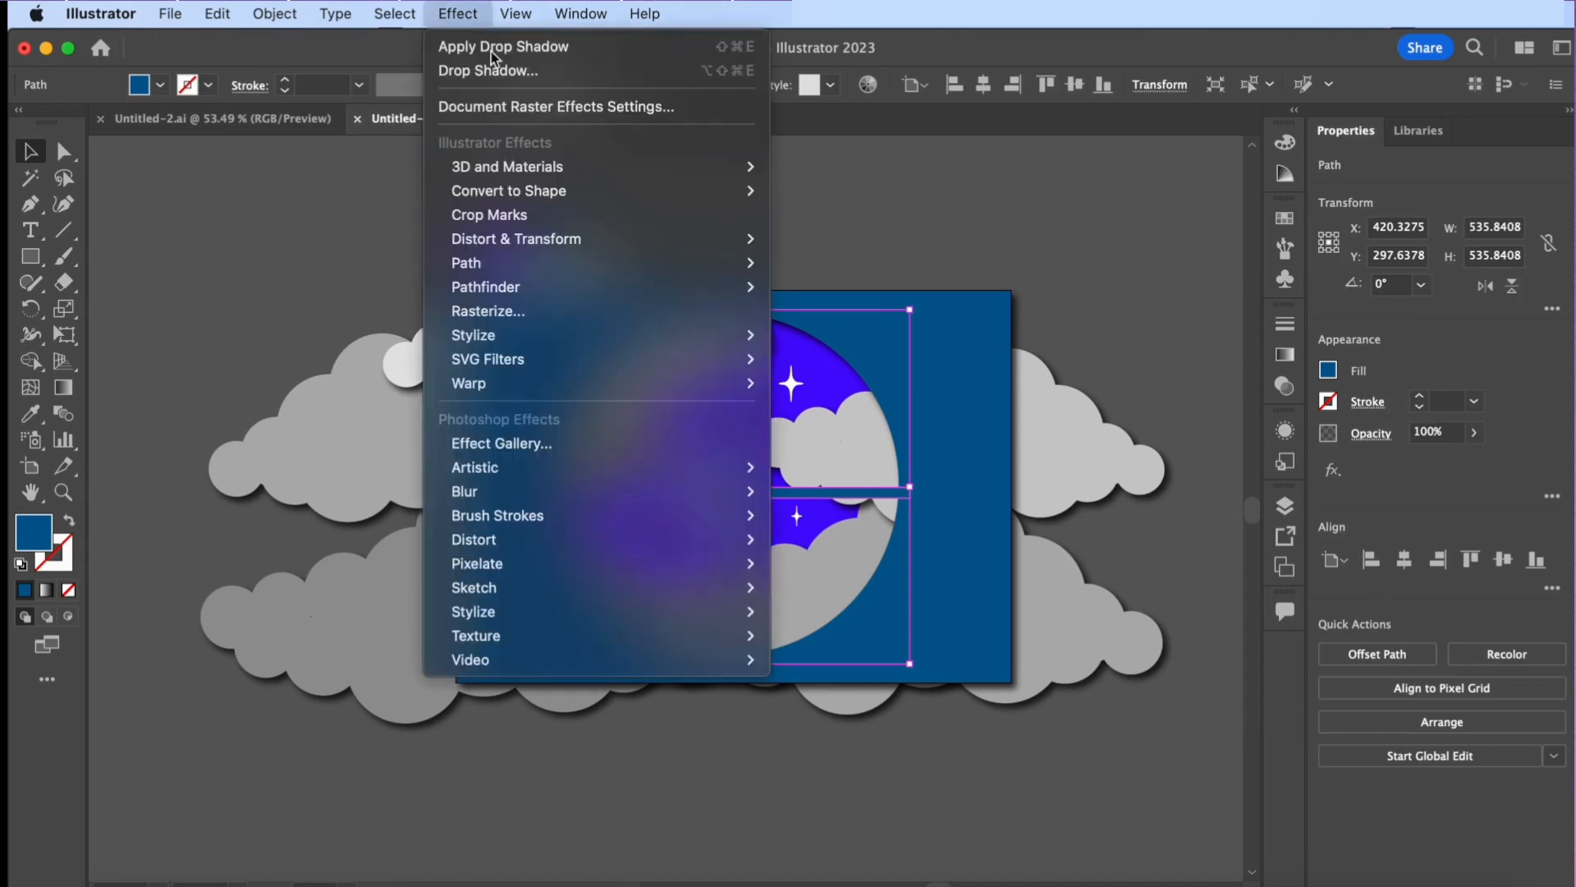
{"action": "mouse_move", "coordinate": [570, 335]}
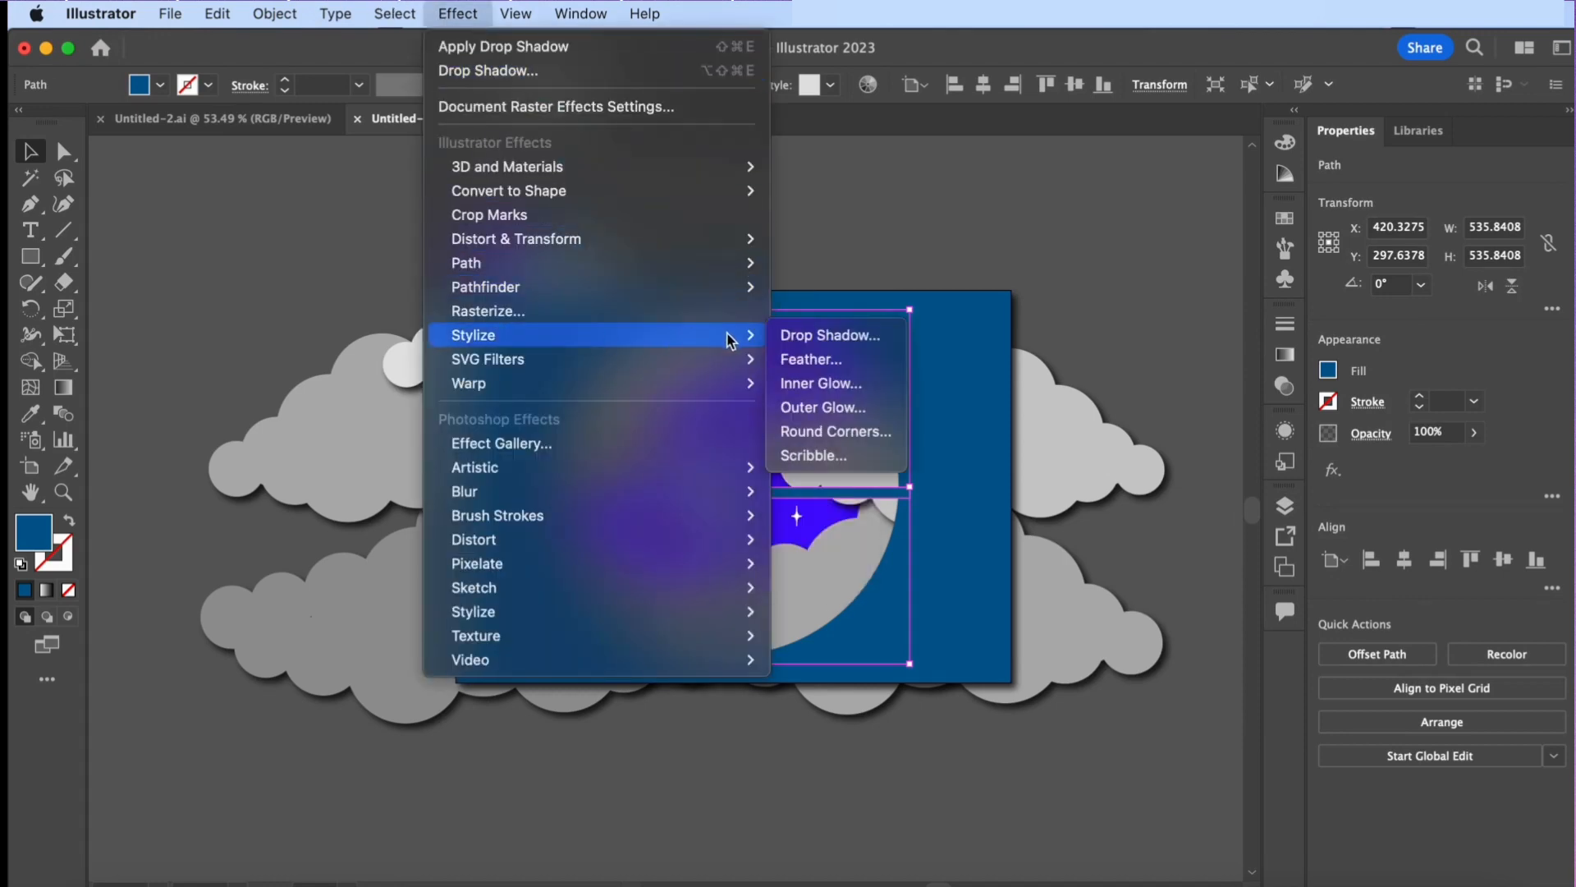
{"action": "left_click", "coordinate": [818, 337]}
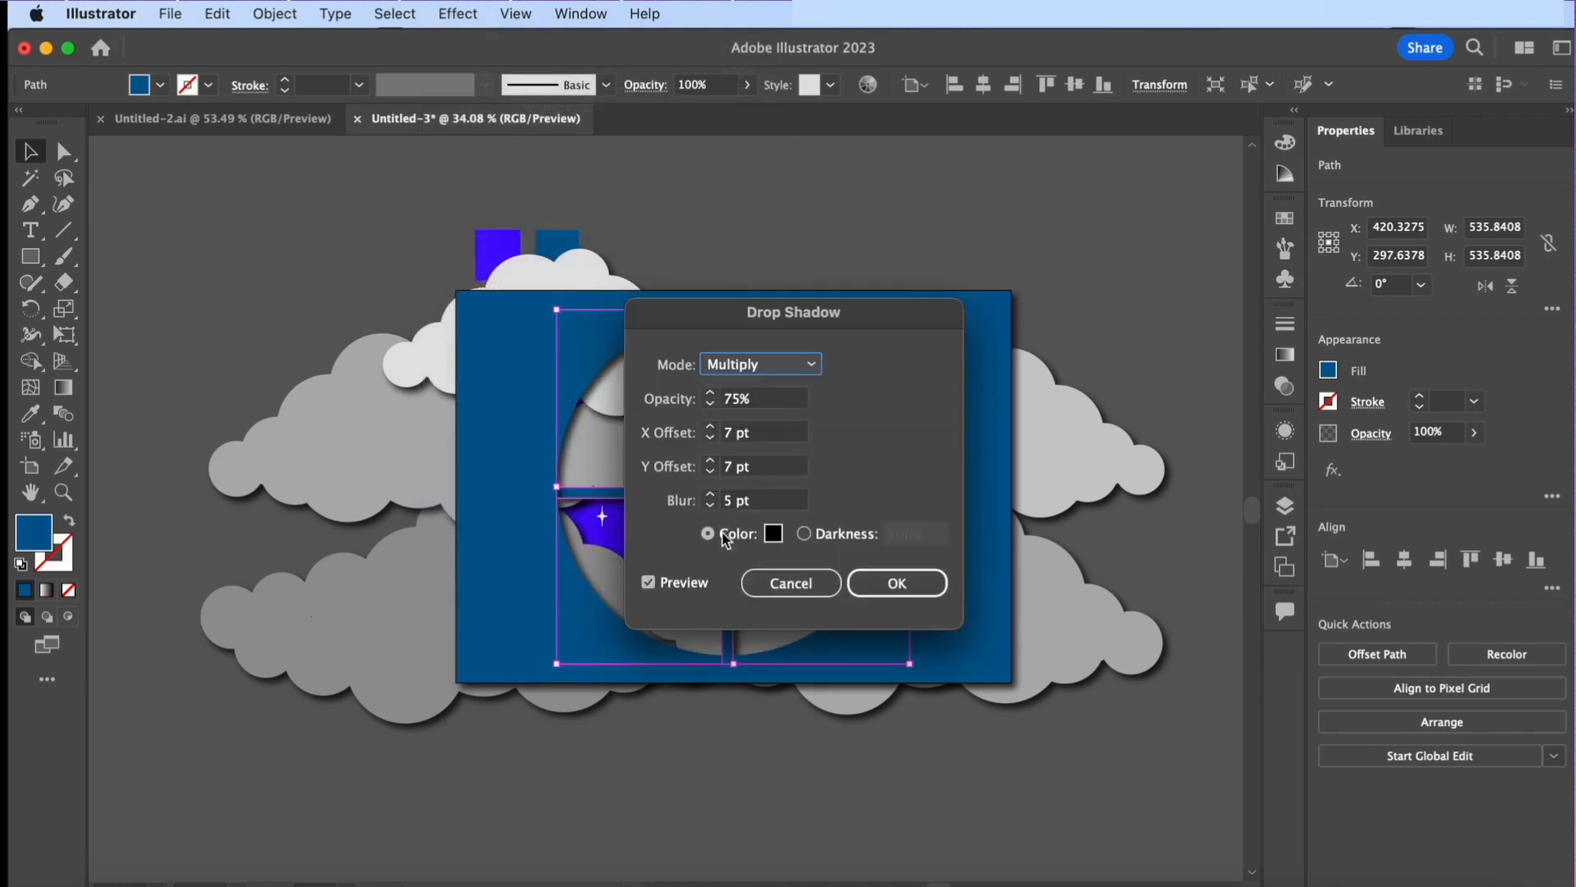
{"action": "left_click", "coordinate": [897, 583]}
{"action": "left_click", "coordinate": [544, 757]}
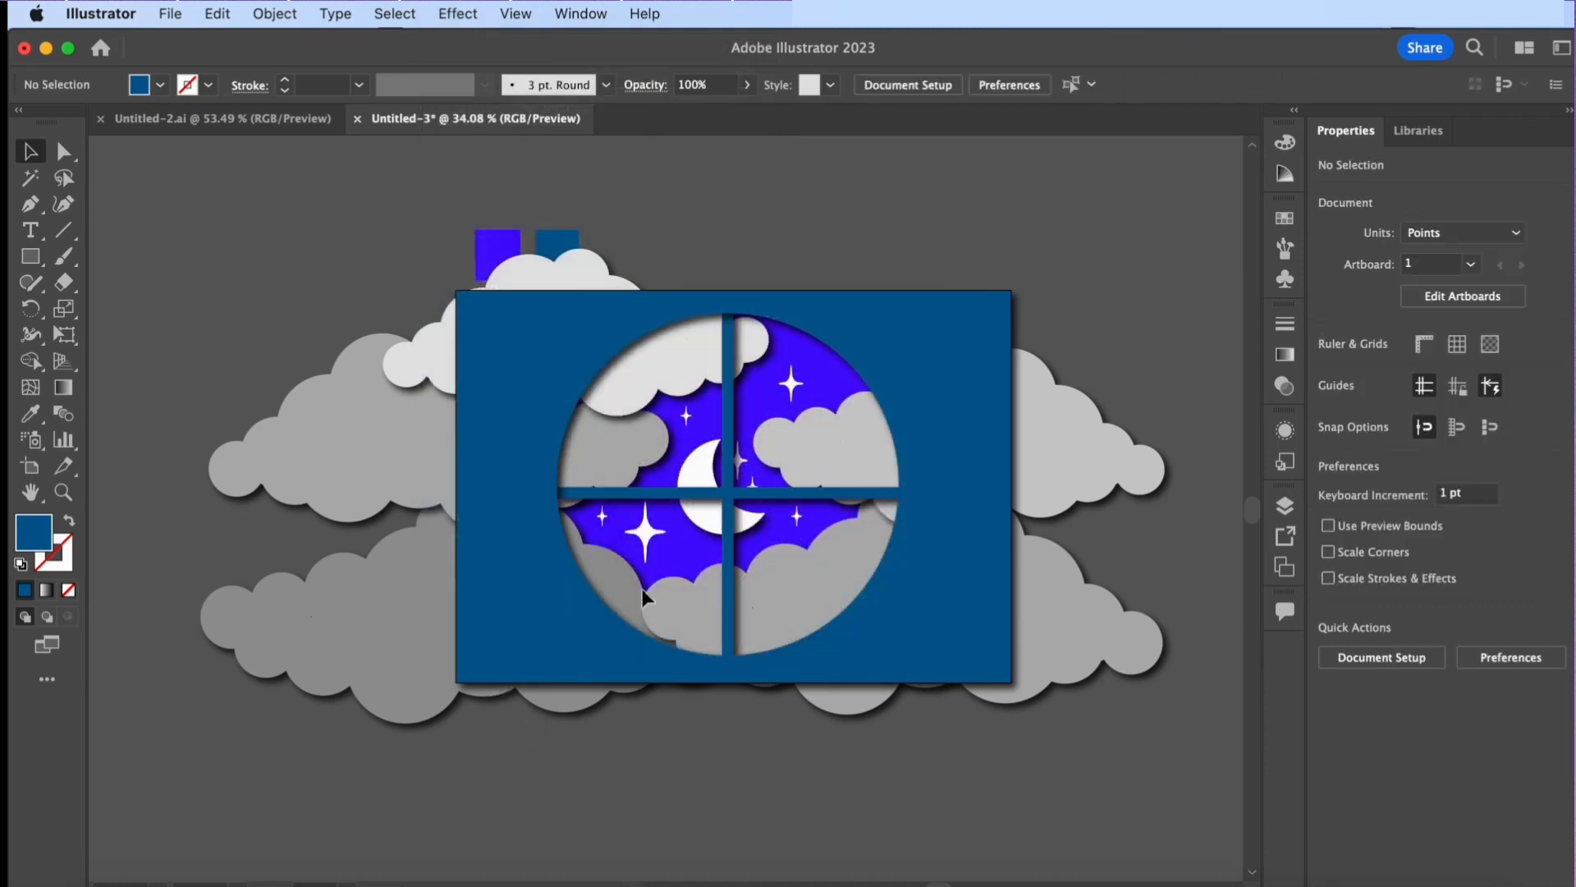
{"action": "key", "text": "super+0"}
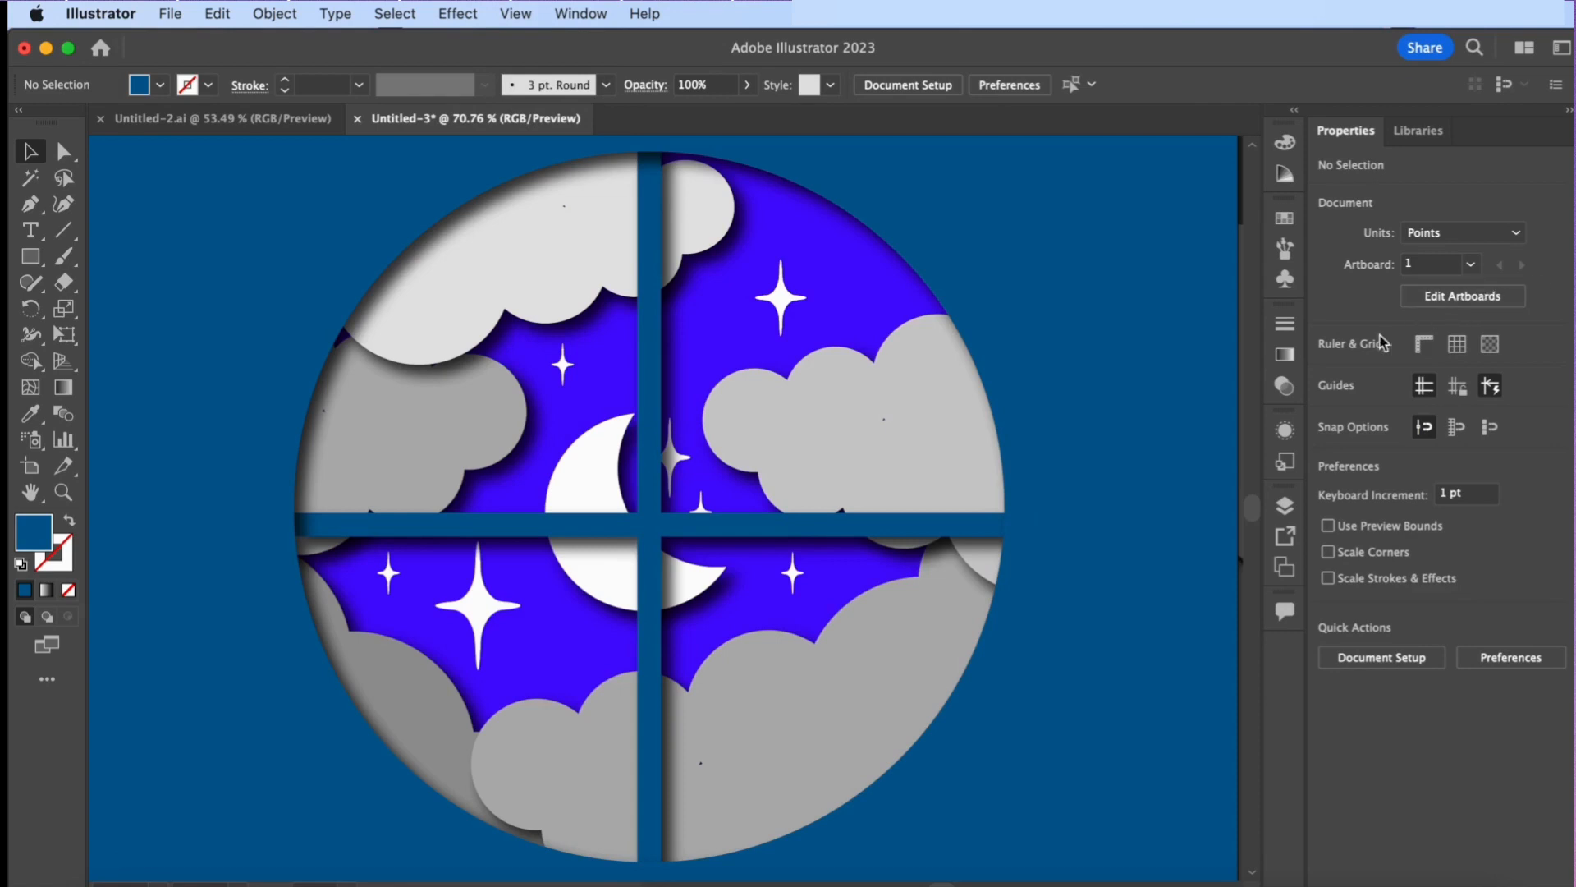